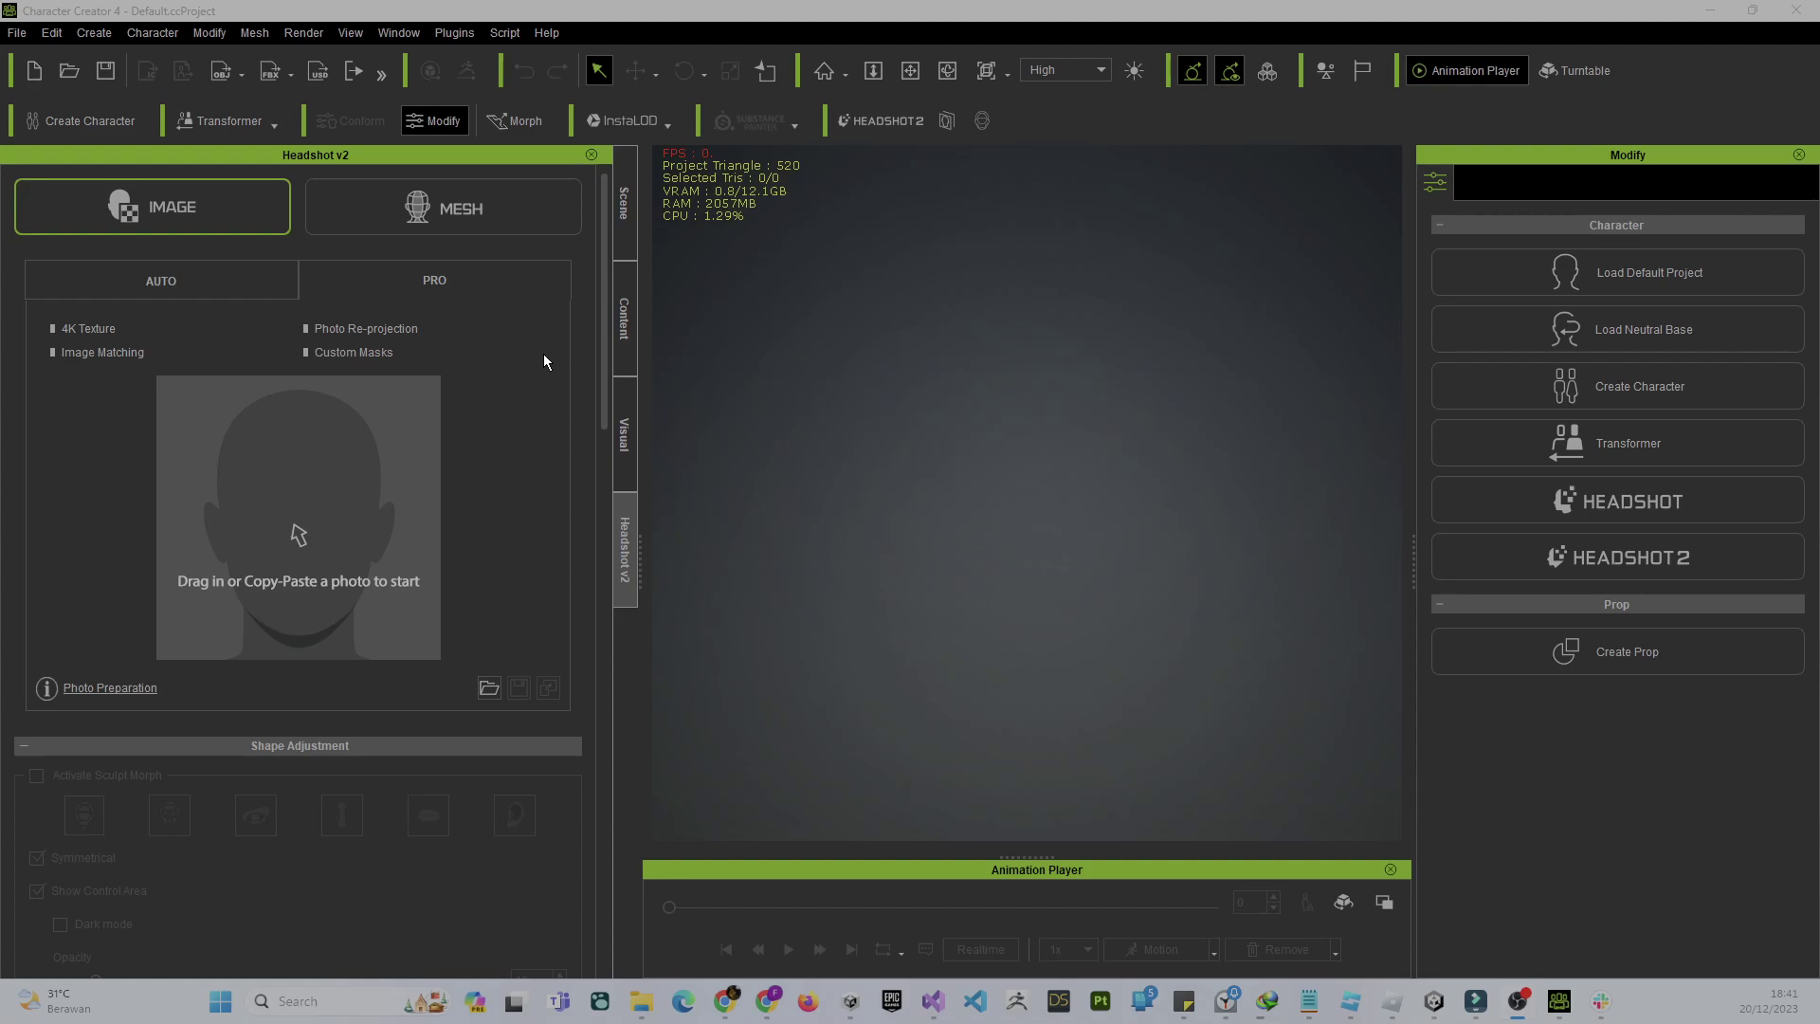
Step: Open the Base folder under Actor > Character in the template content library
left_click(625, 319)
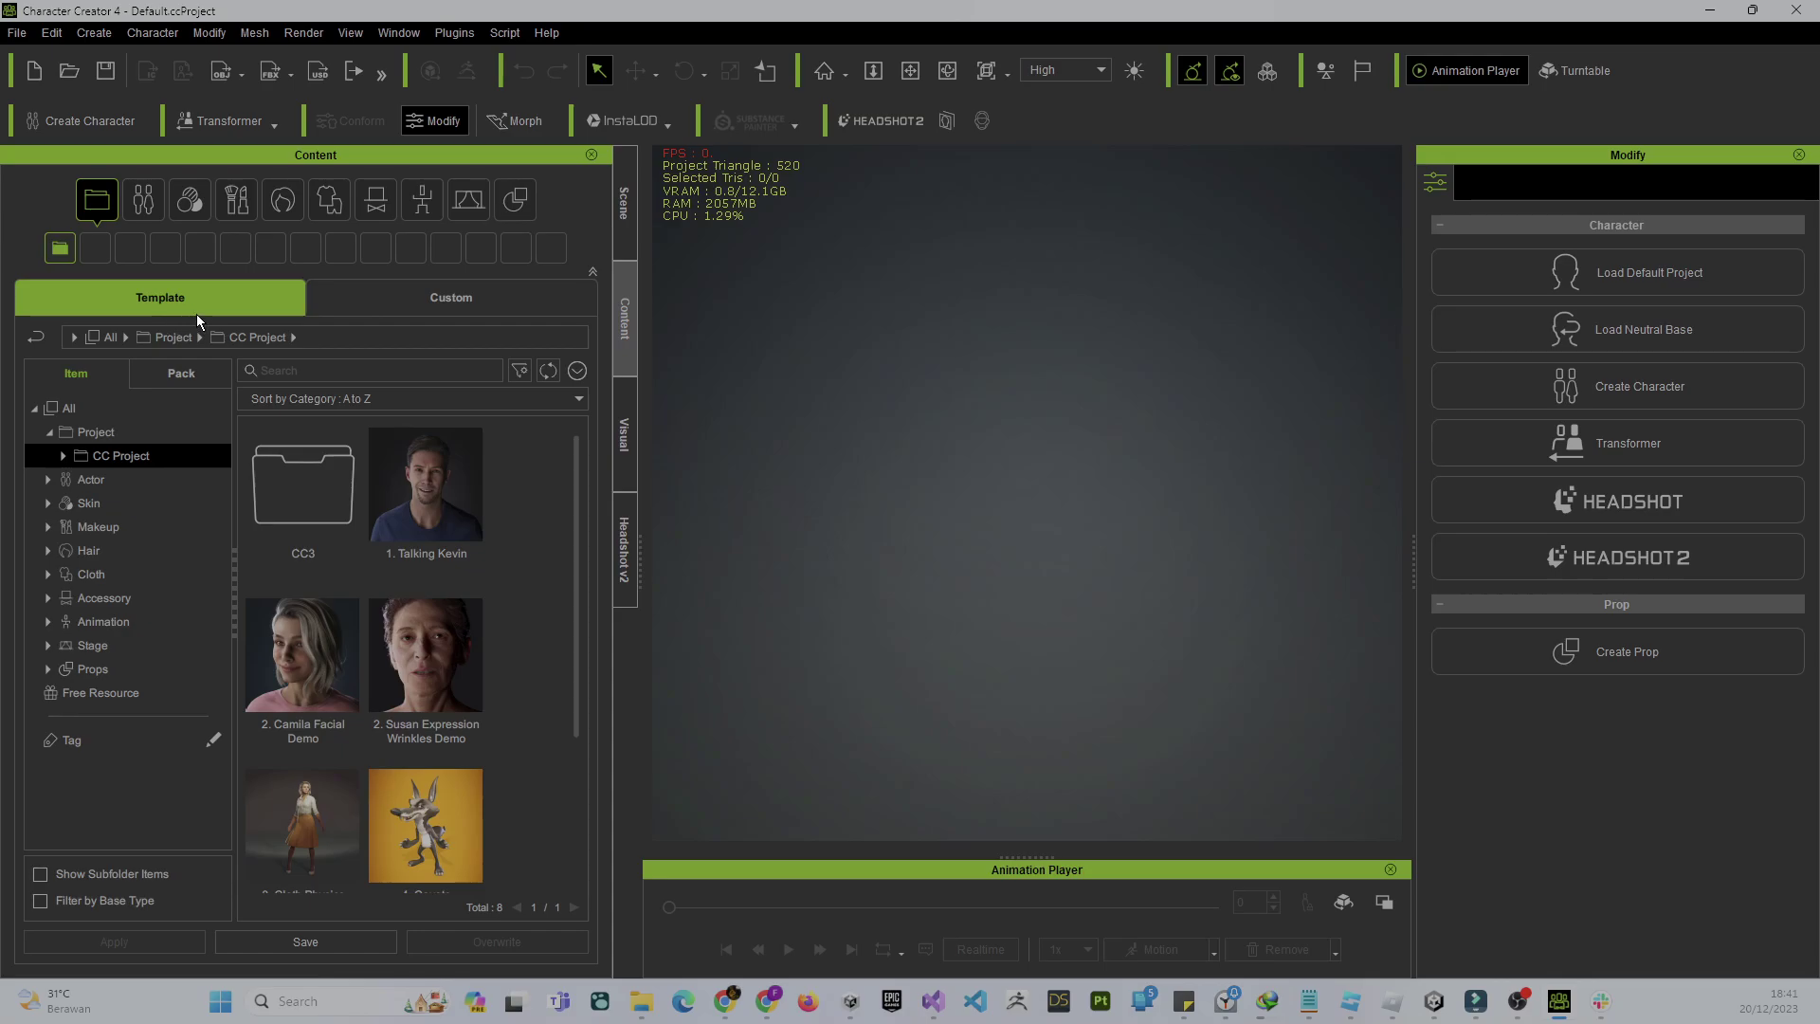
left_click(409, 307)
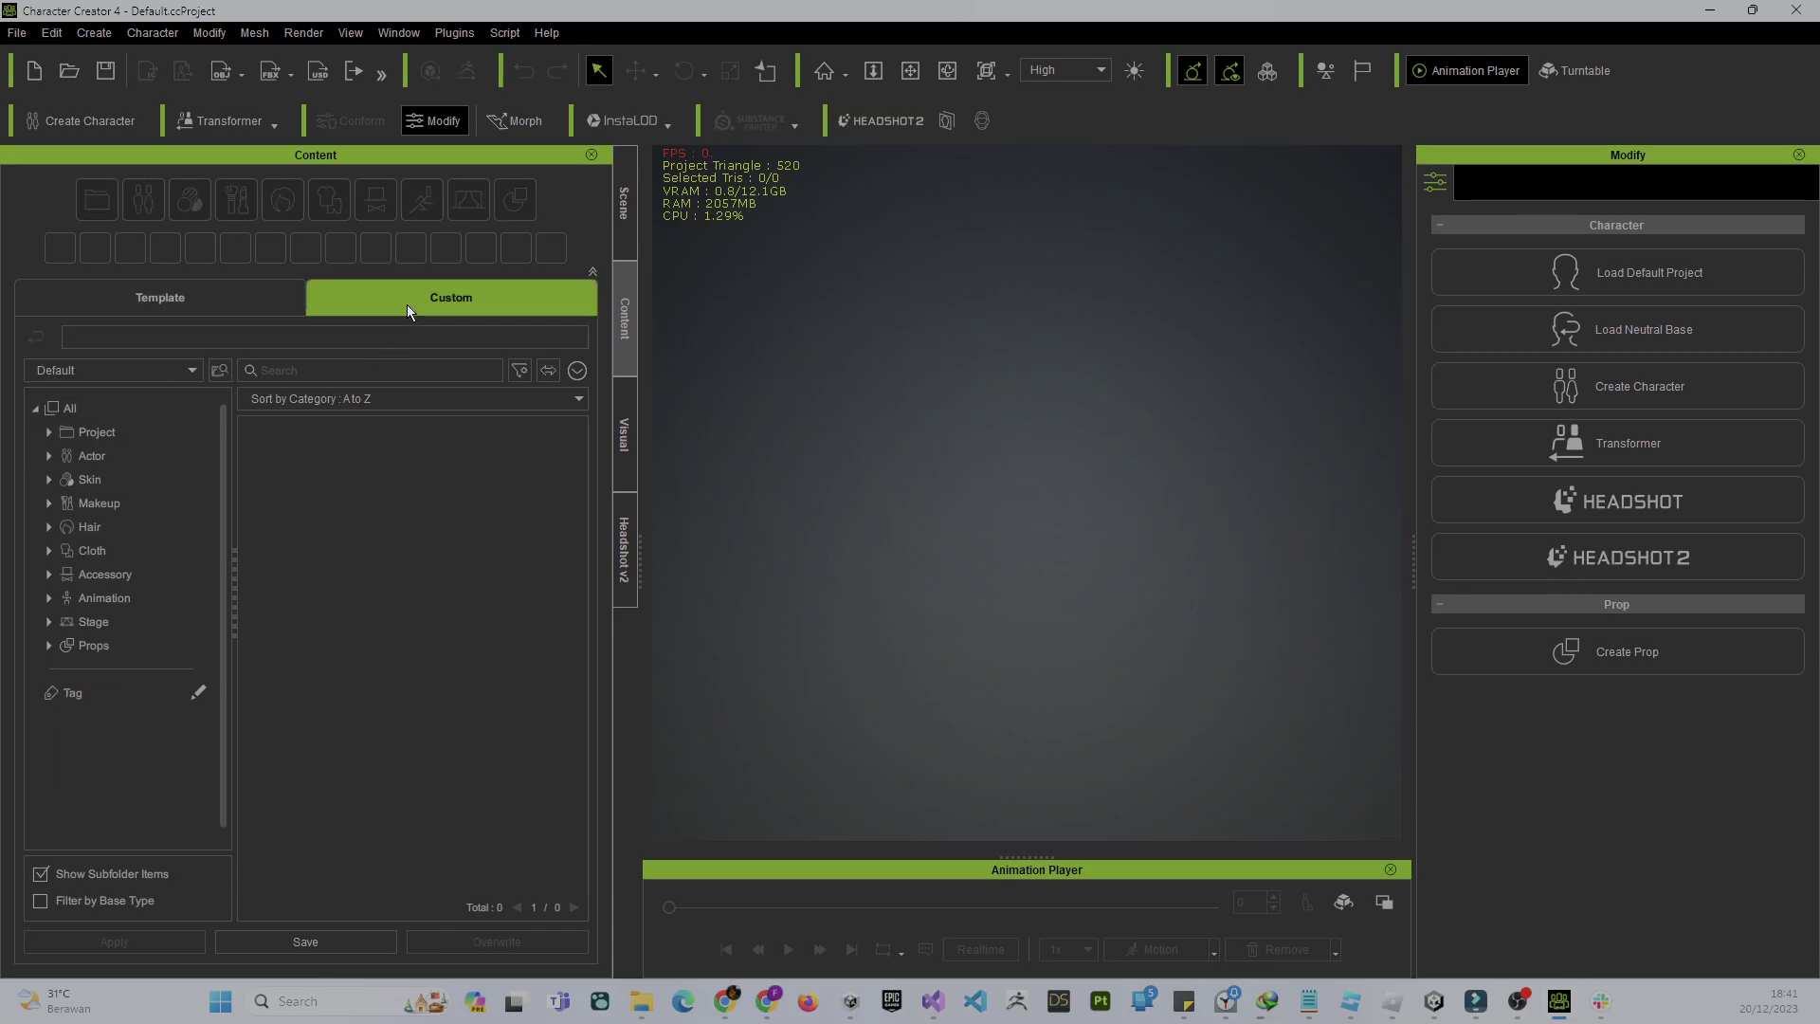
left_click(194, 304)
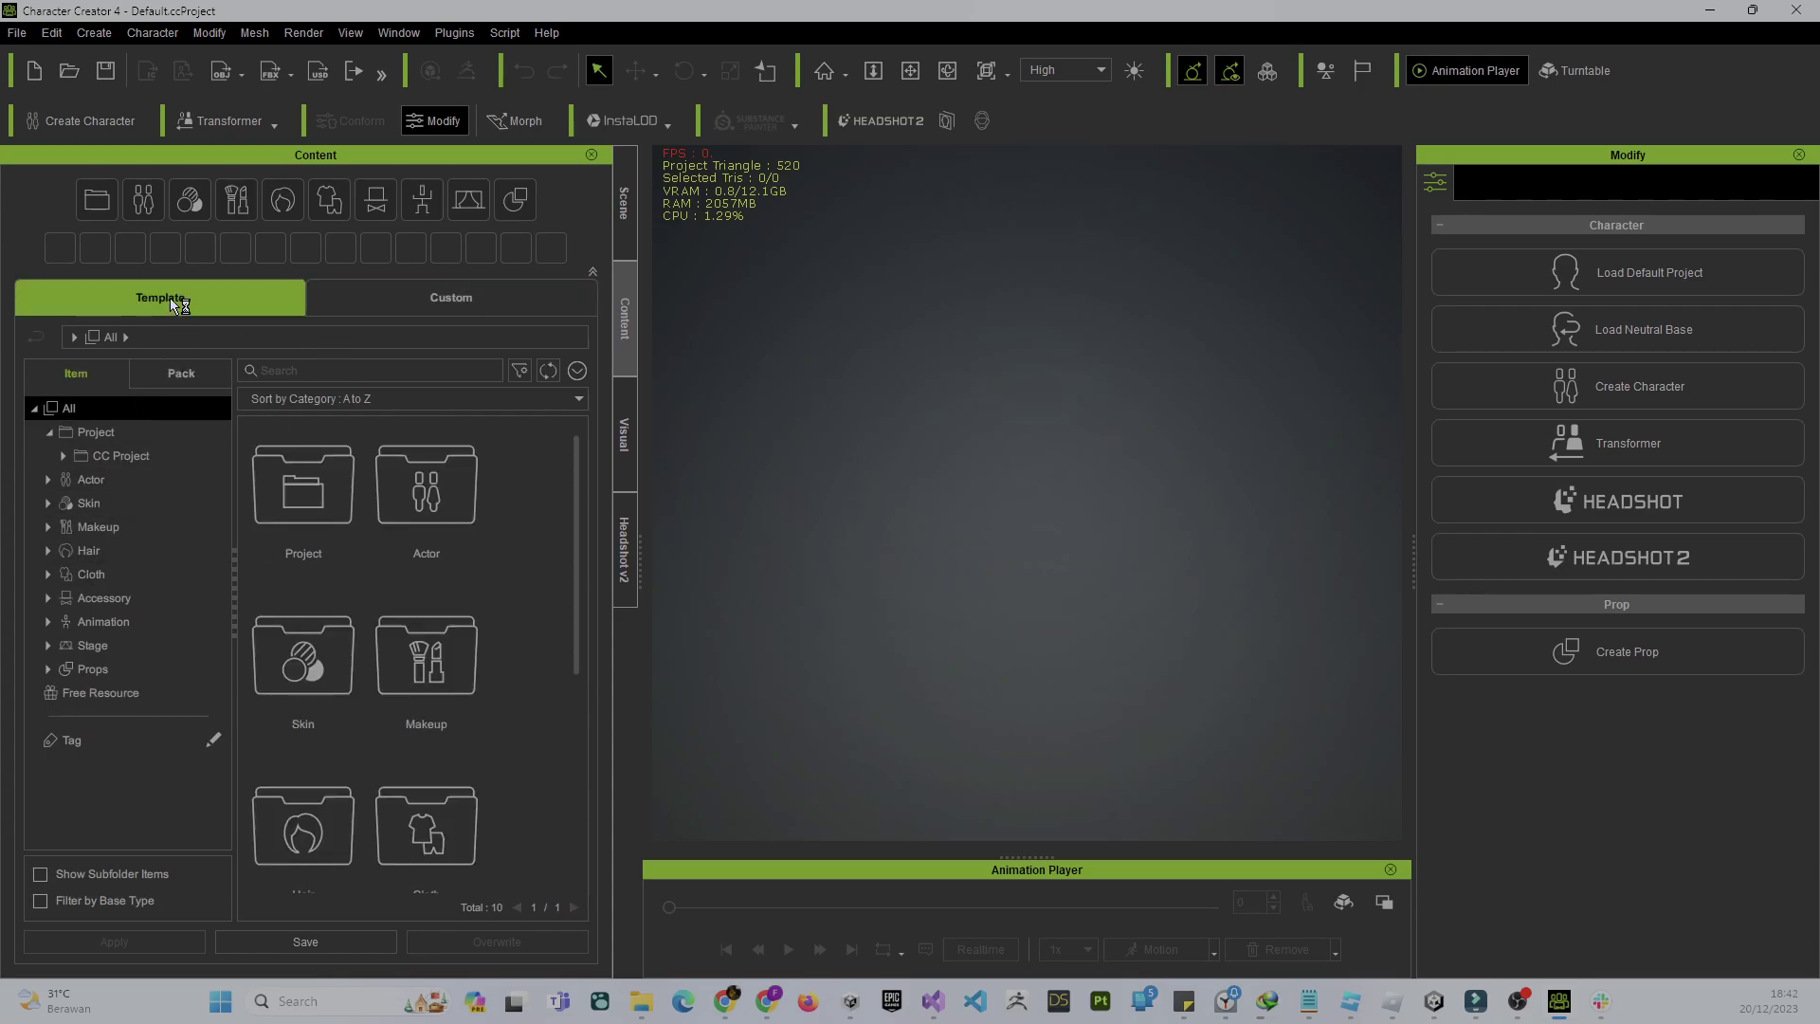
left_click(48, 480)
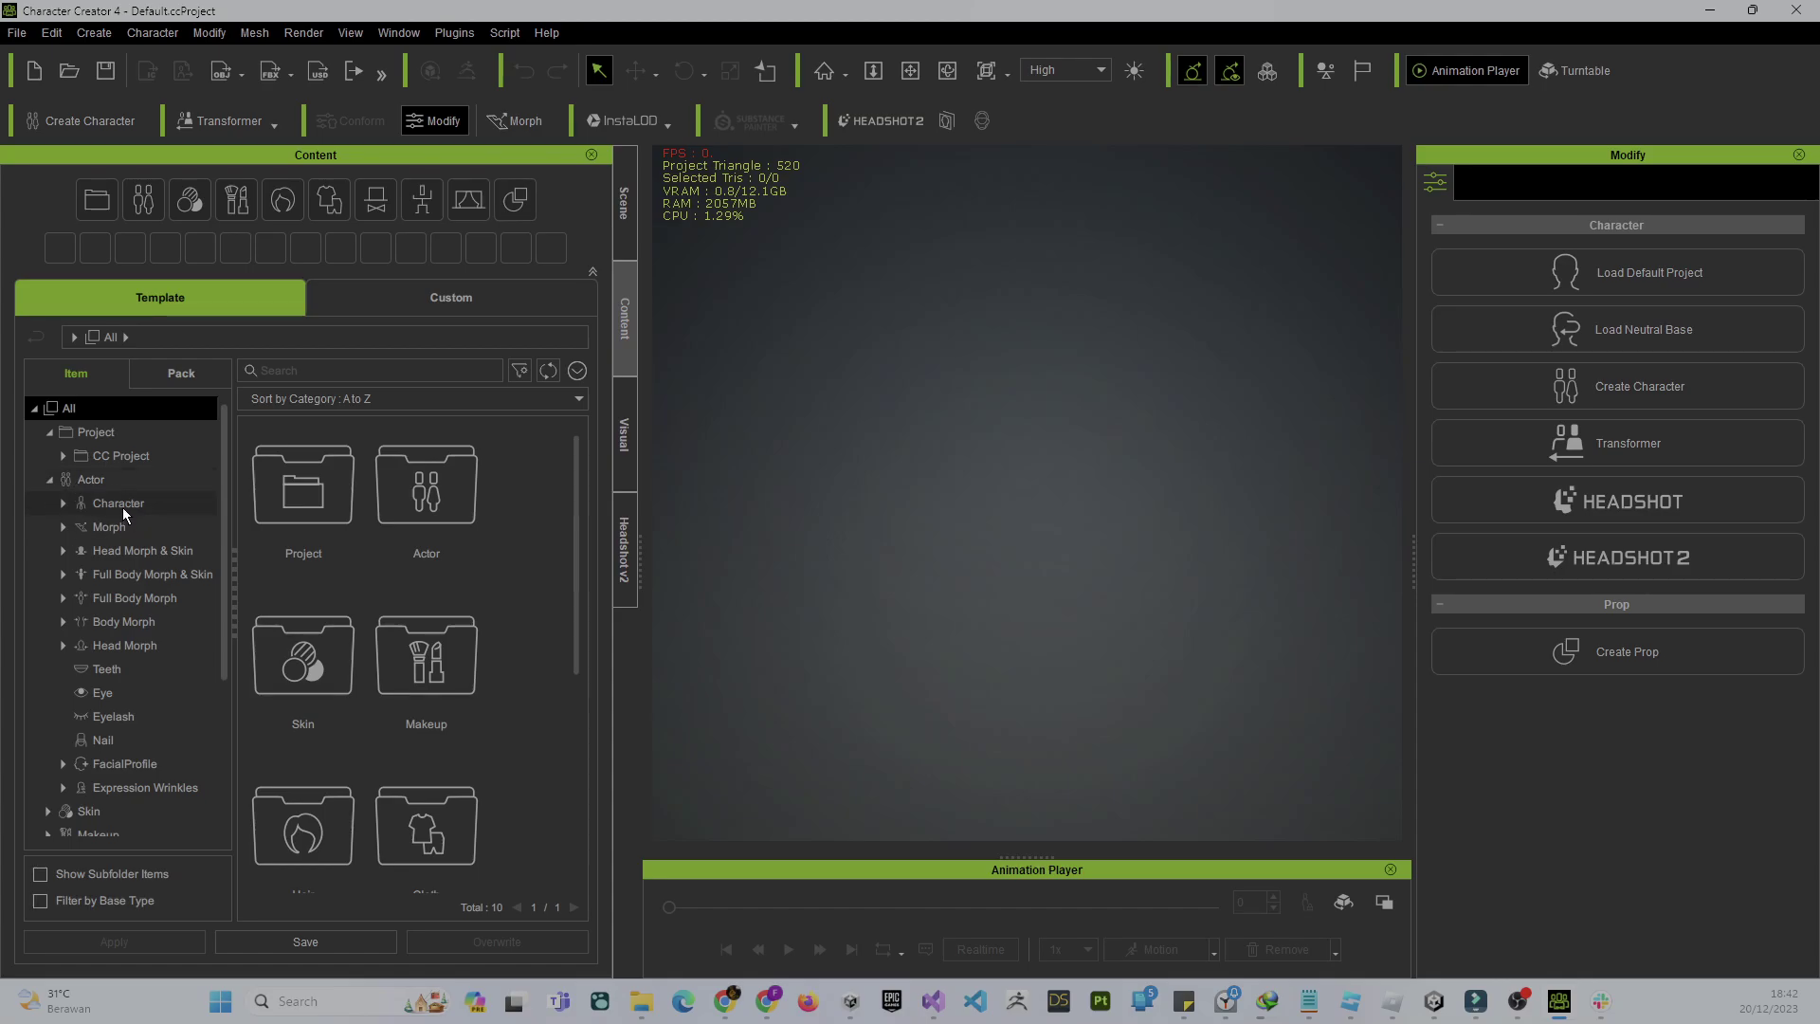
left_click(122, 504)
left_click(65, 504)
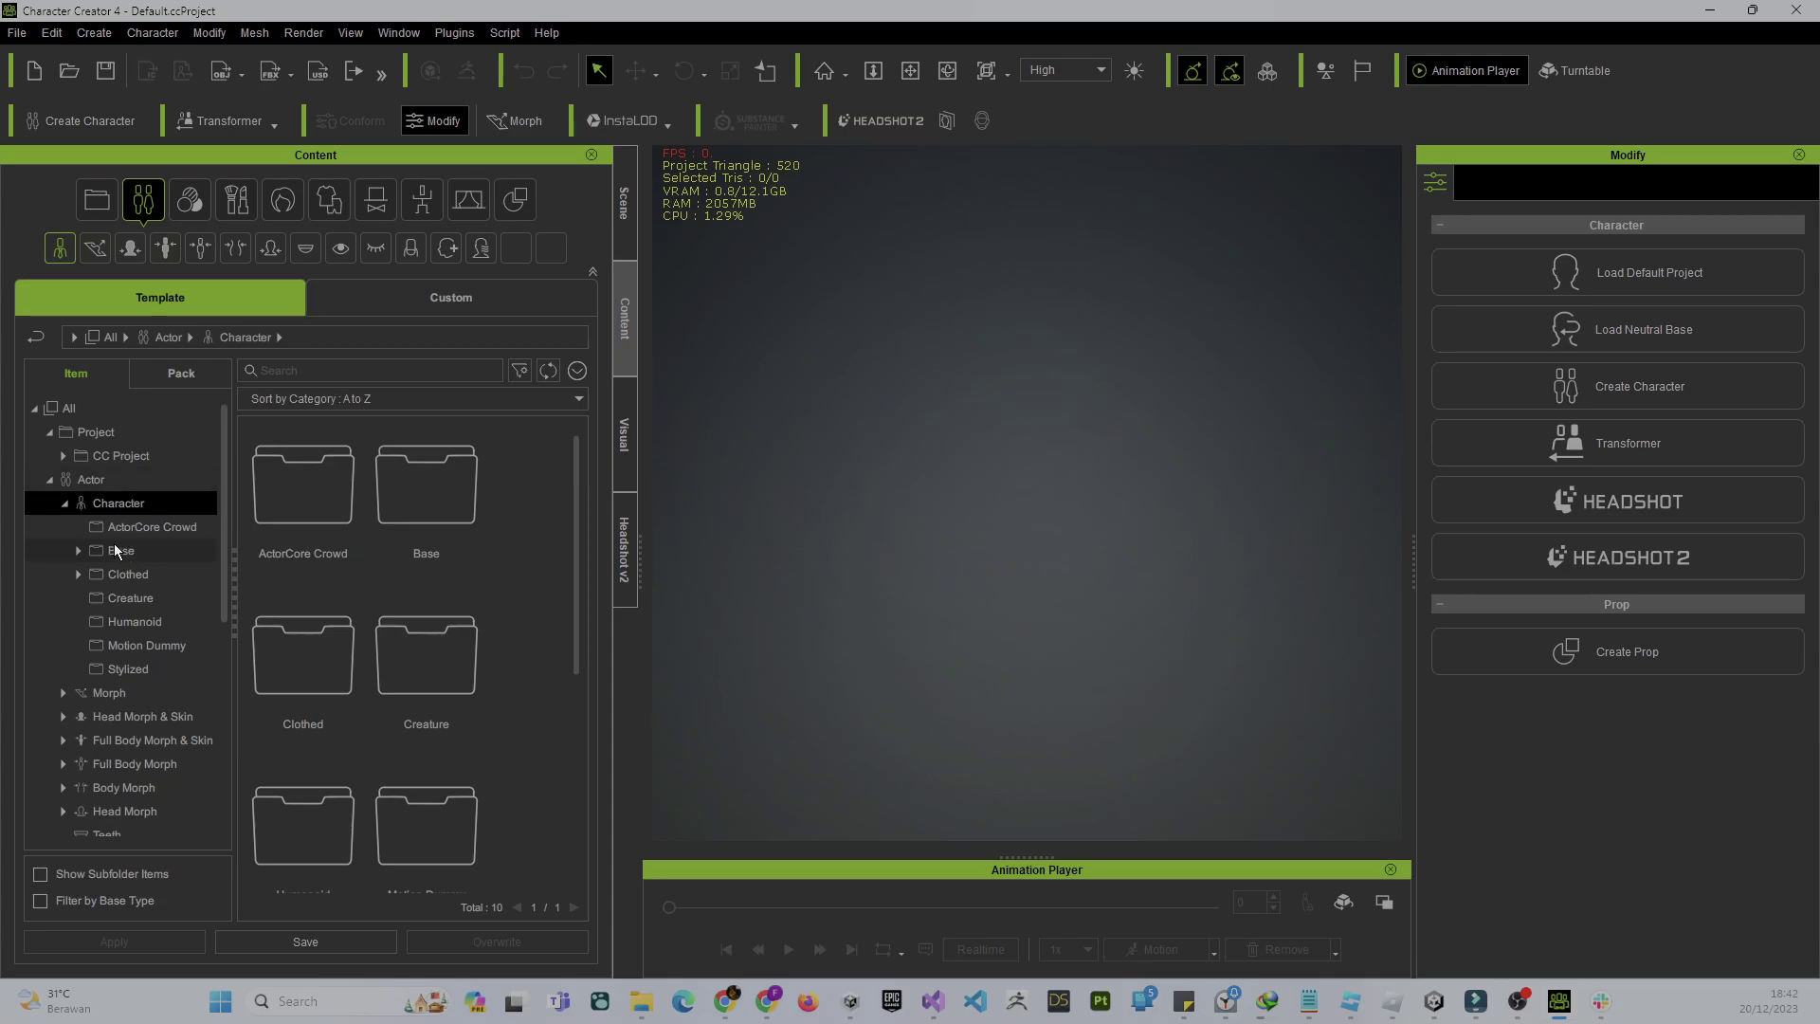
left_click(116, 548)
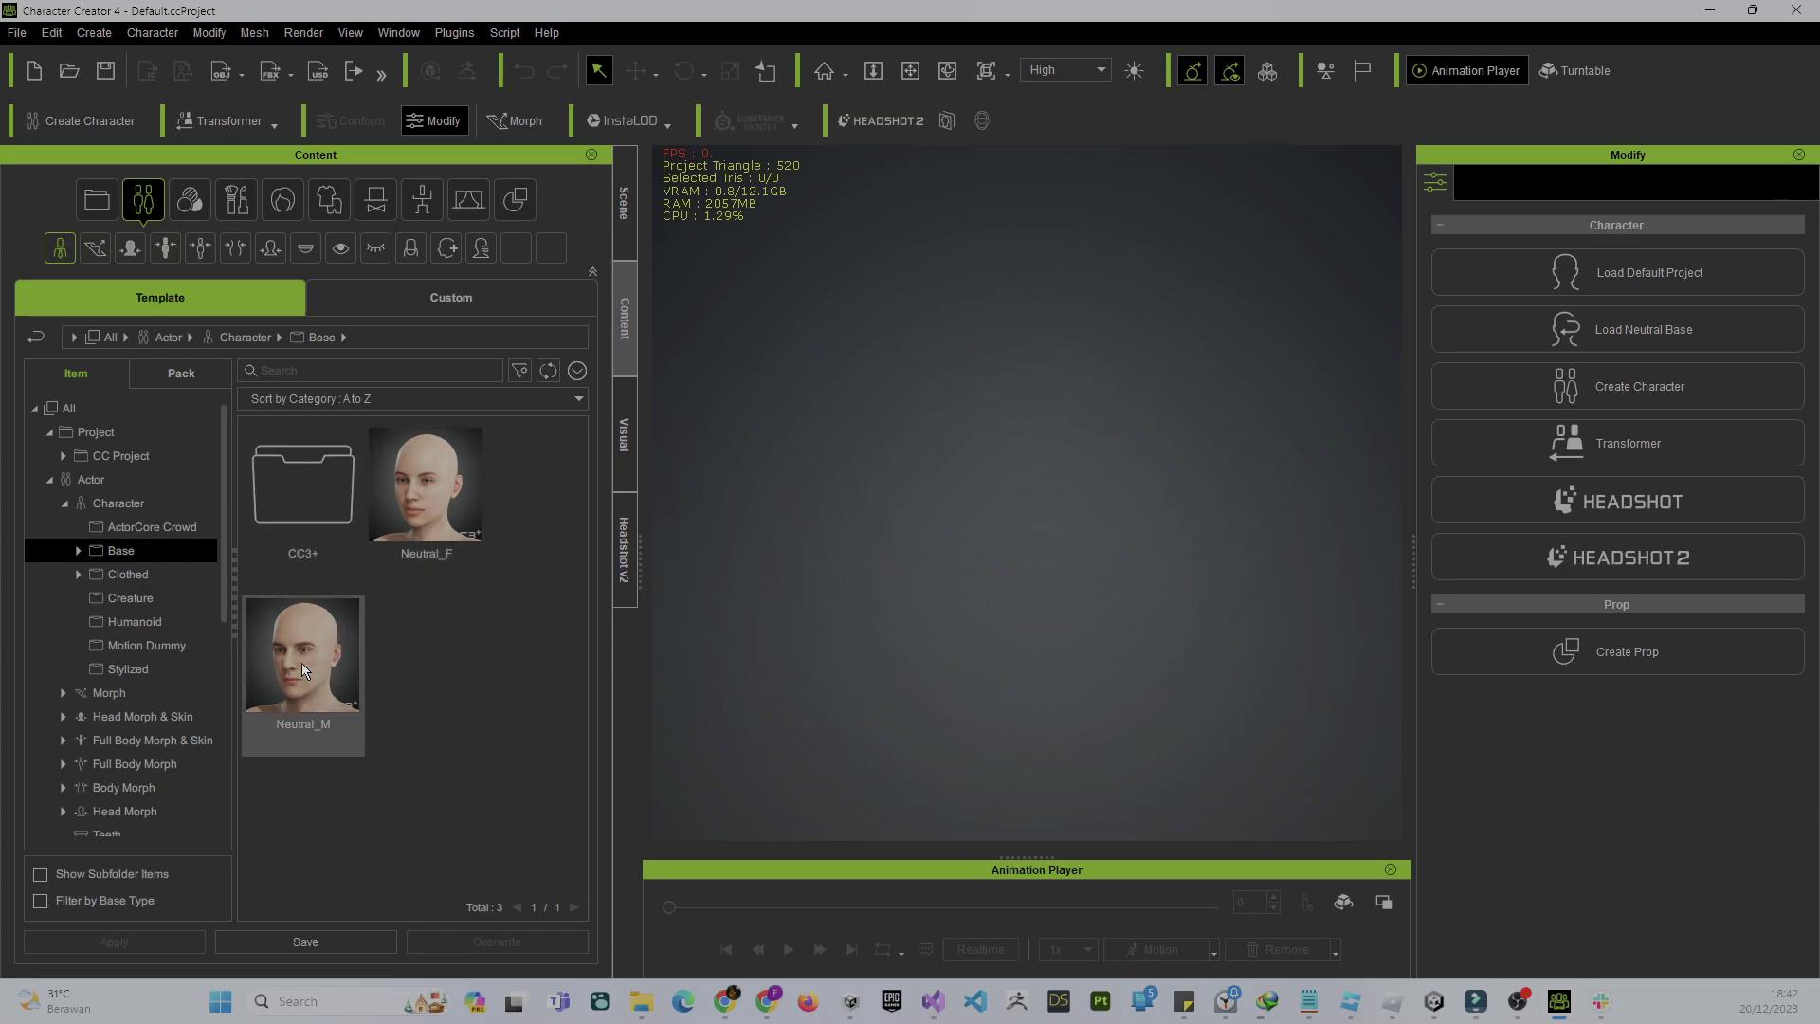
Step: Load the Neutral_F base character into the scene
left_click_drag(301, 663, 302, 663)
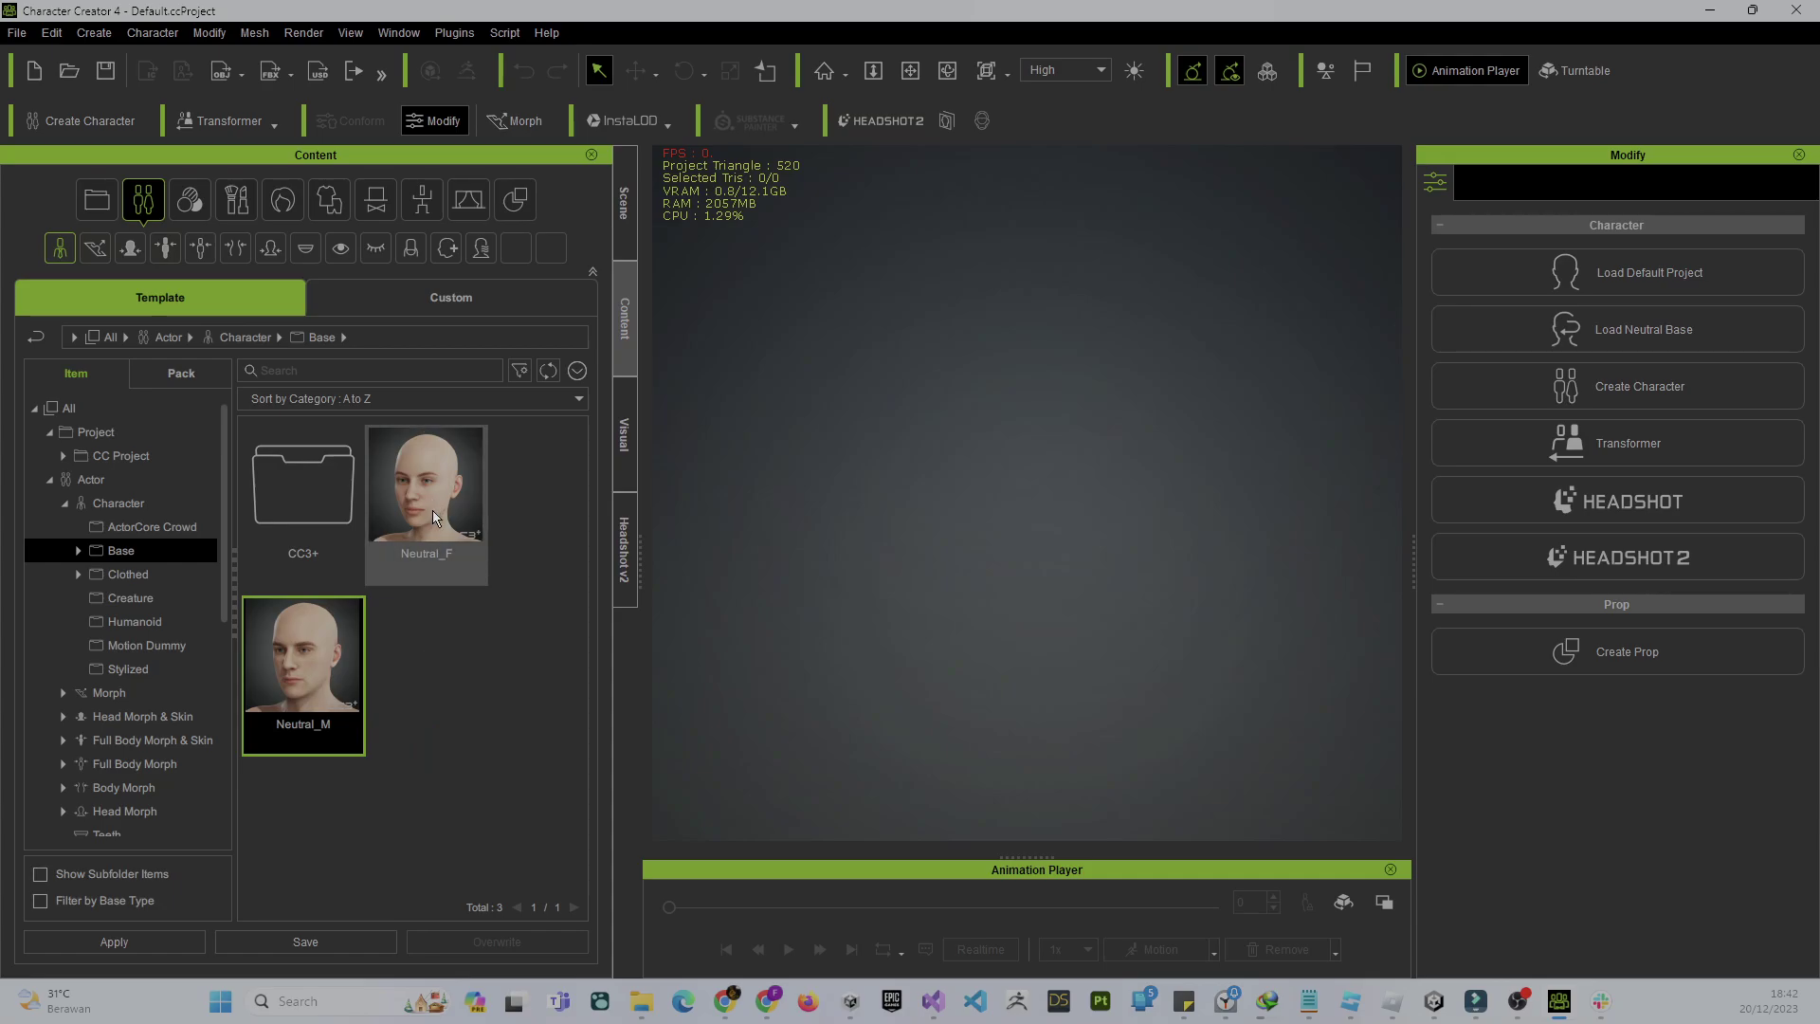
left_click_drag(423, 502, 1005, 517)
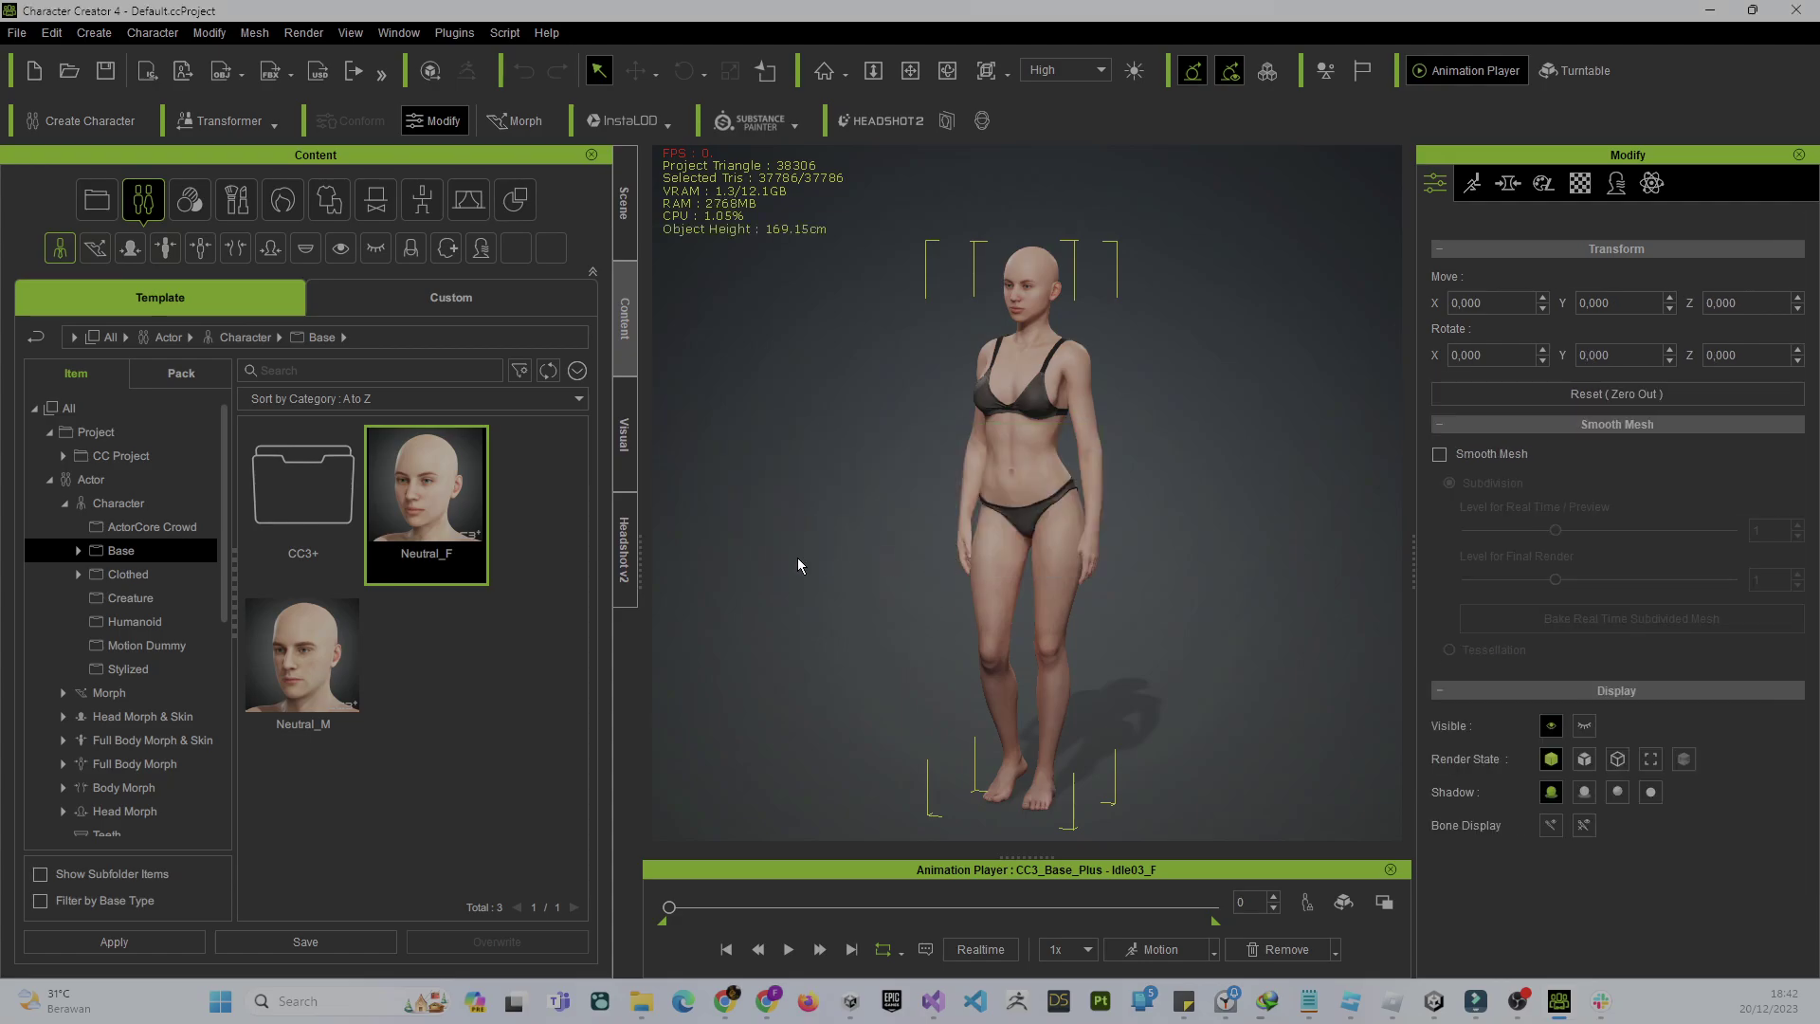
right_click_drag(812, 554, 924, 506)
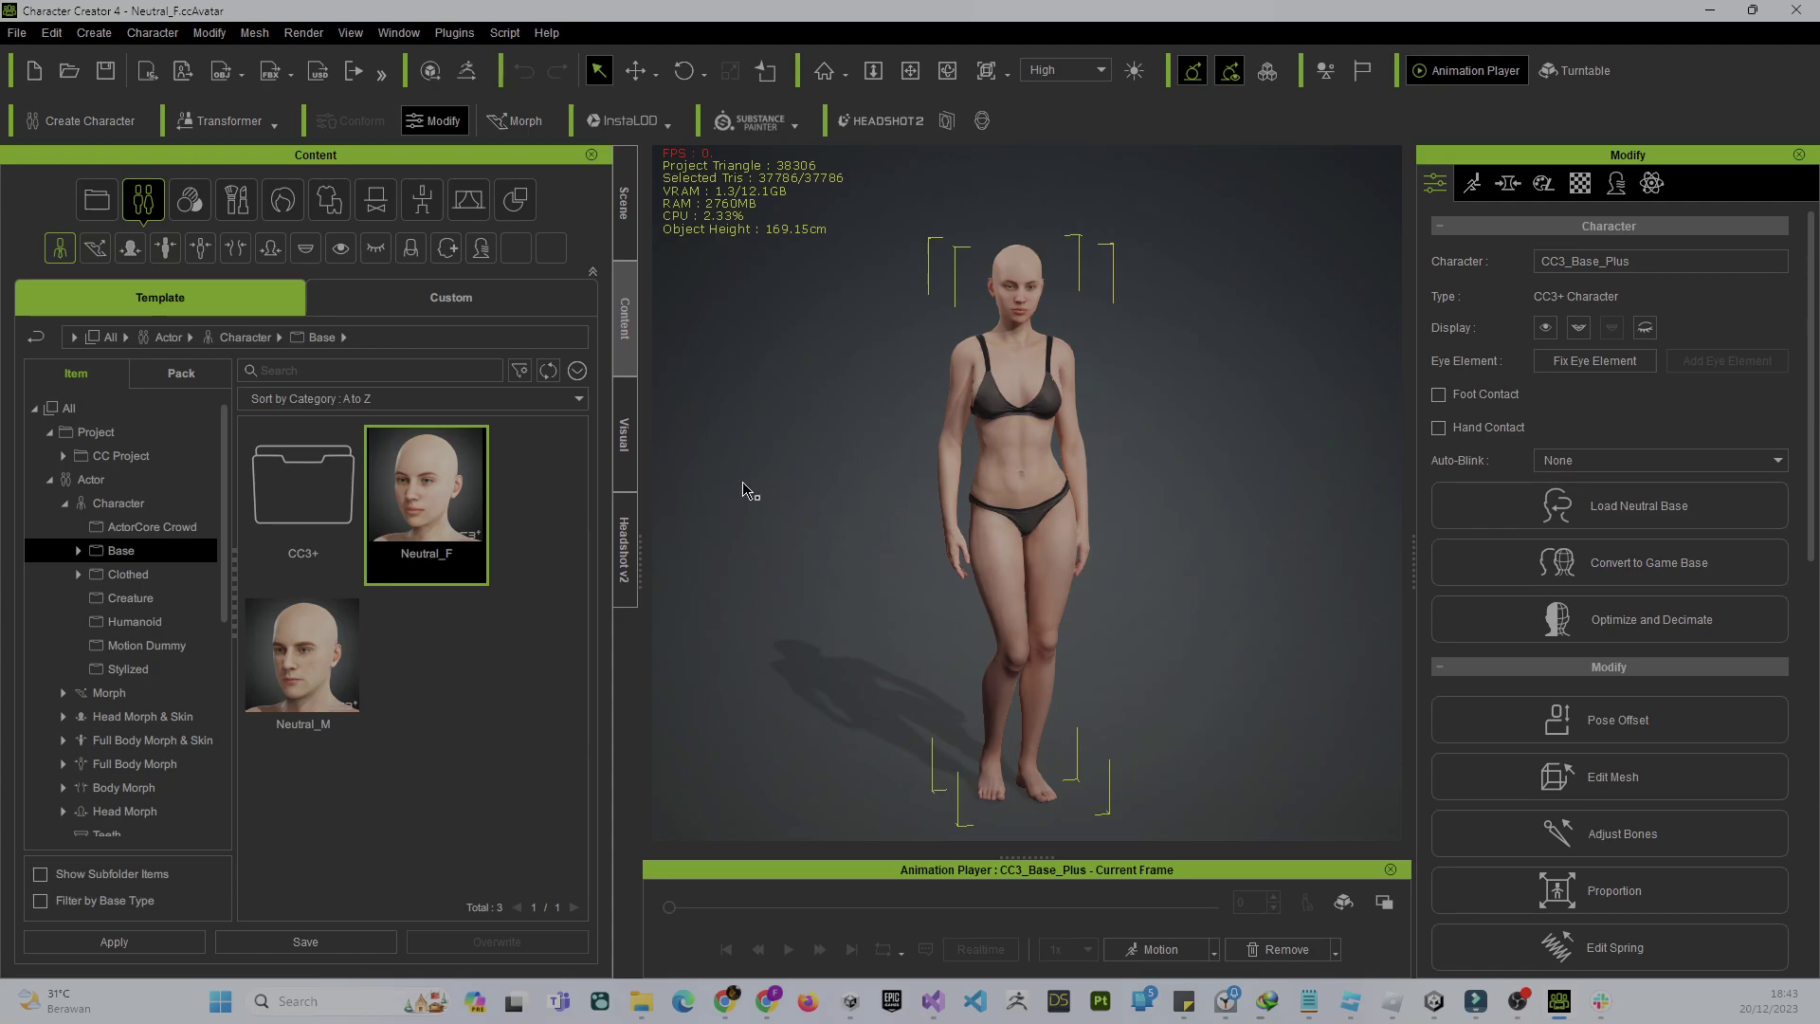
Step: Look through the custom content library's character folders, the other Actor categories and the remaining content categories
left_click(440, 302)
scroll(156, 542, "down", 1)
scroll(156, 542, "down", 2)
scroll(85, 502, "up", 3)
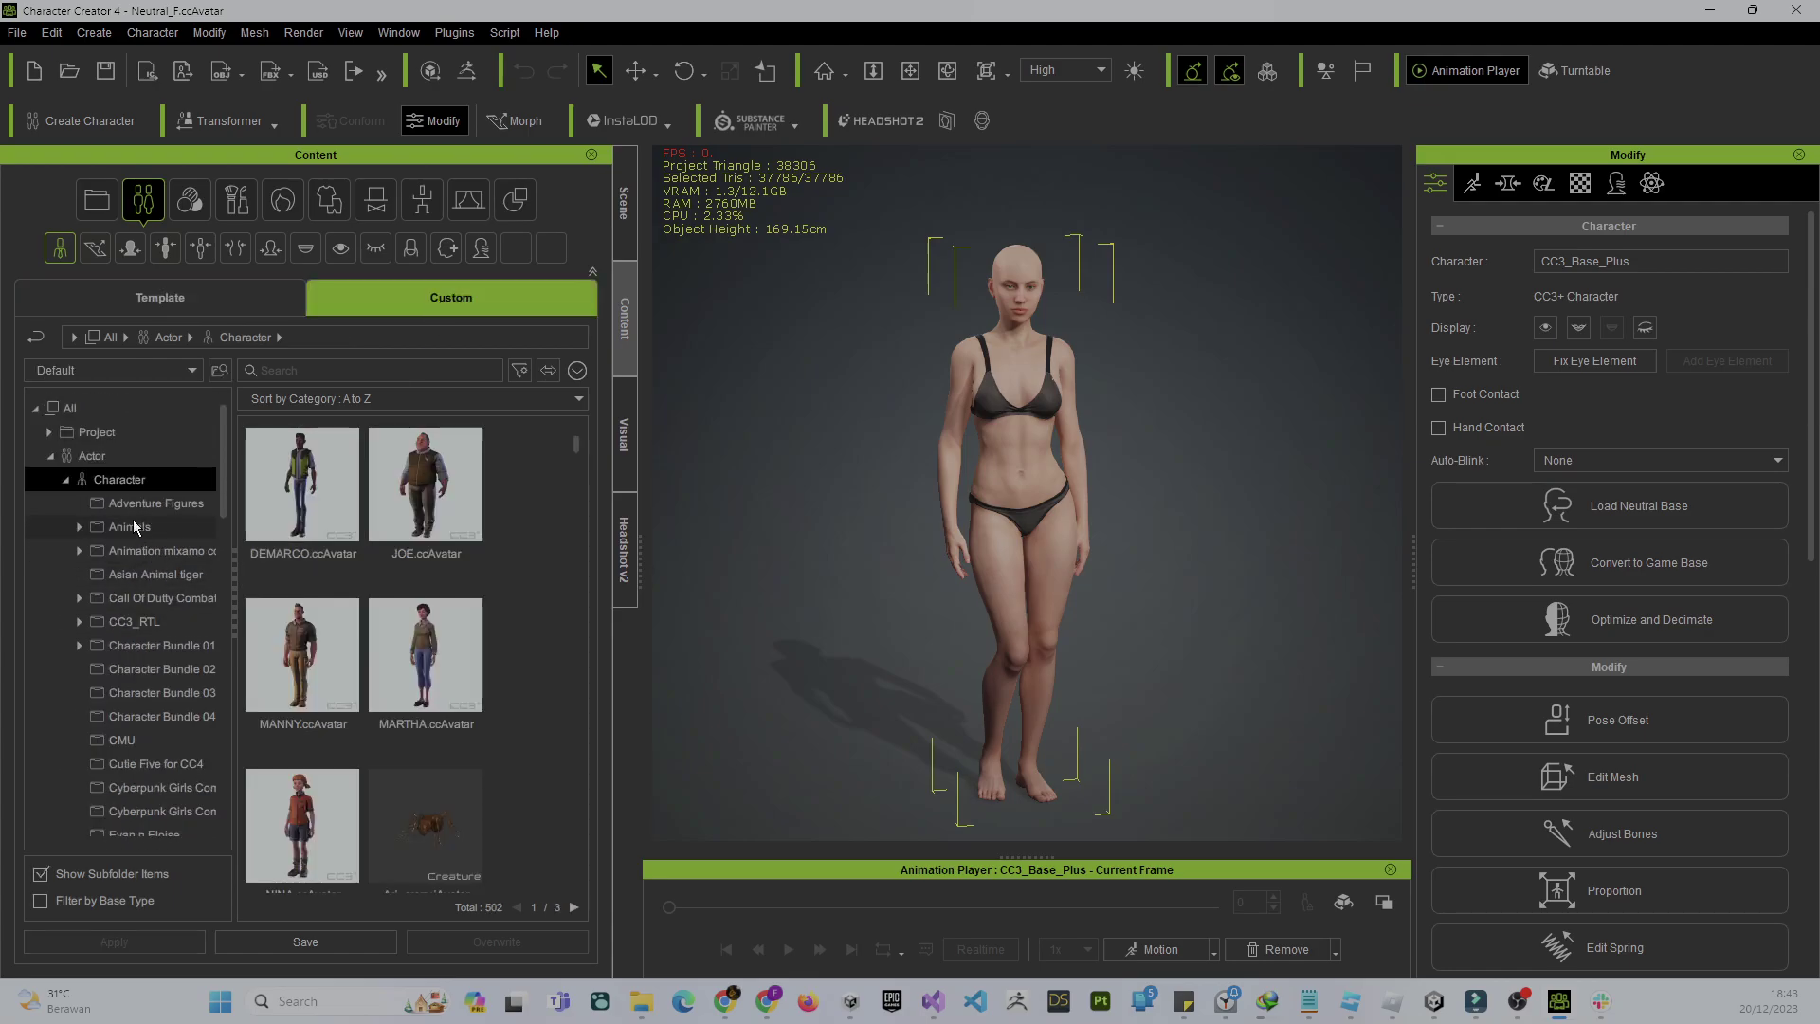
left_click(53, 458)
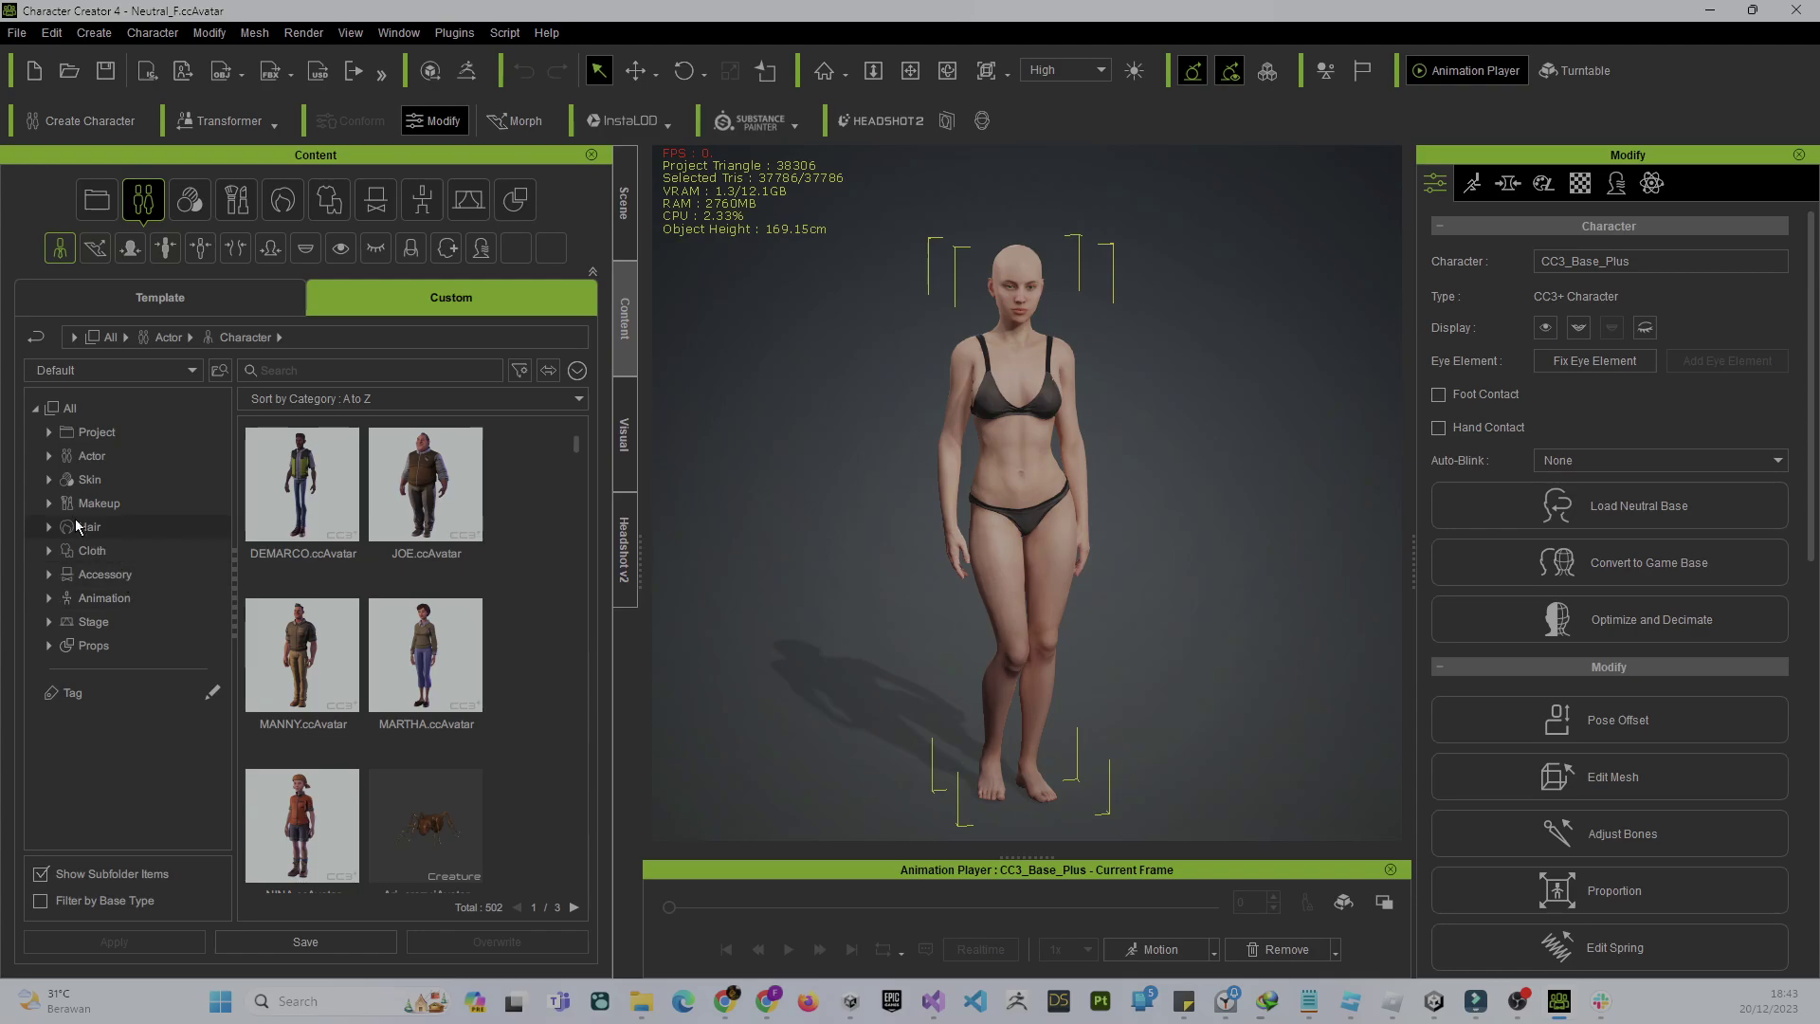
left_click(49, 458)
scroll(152, 629, "down", 2)
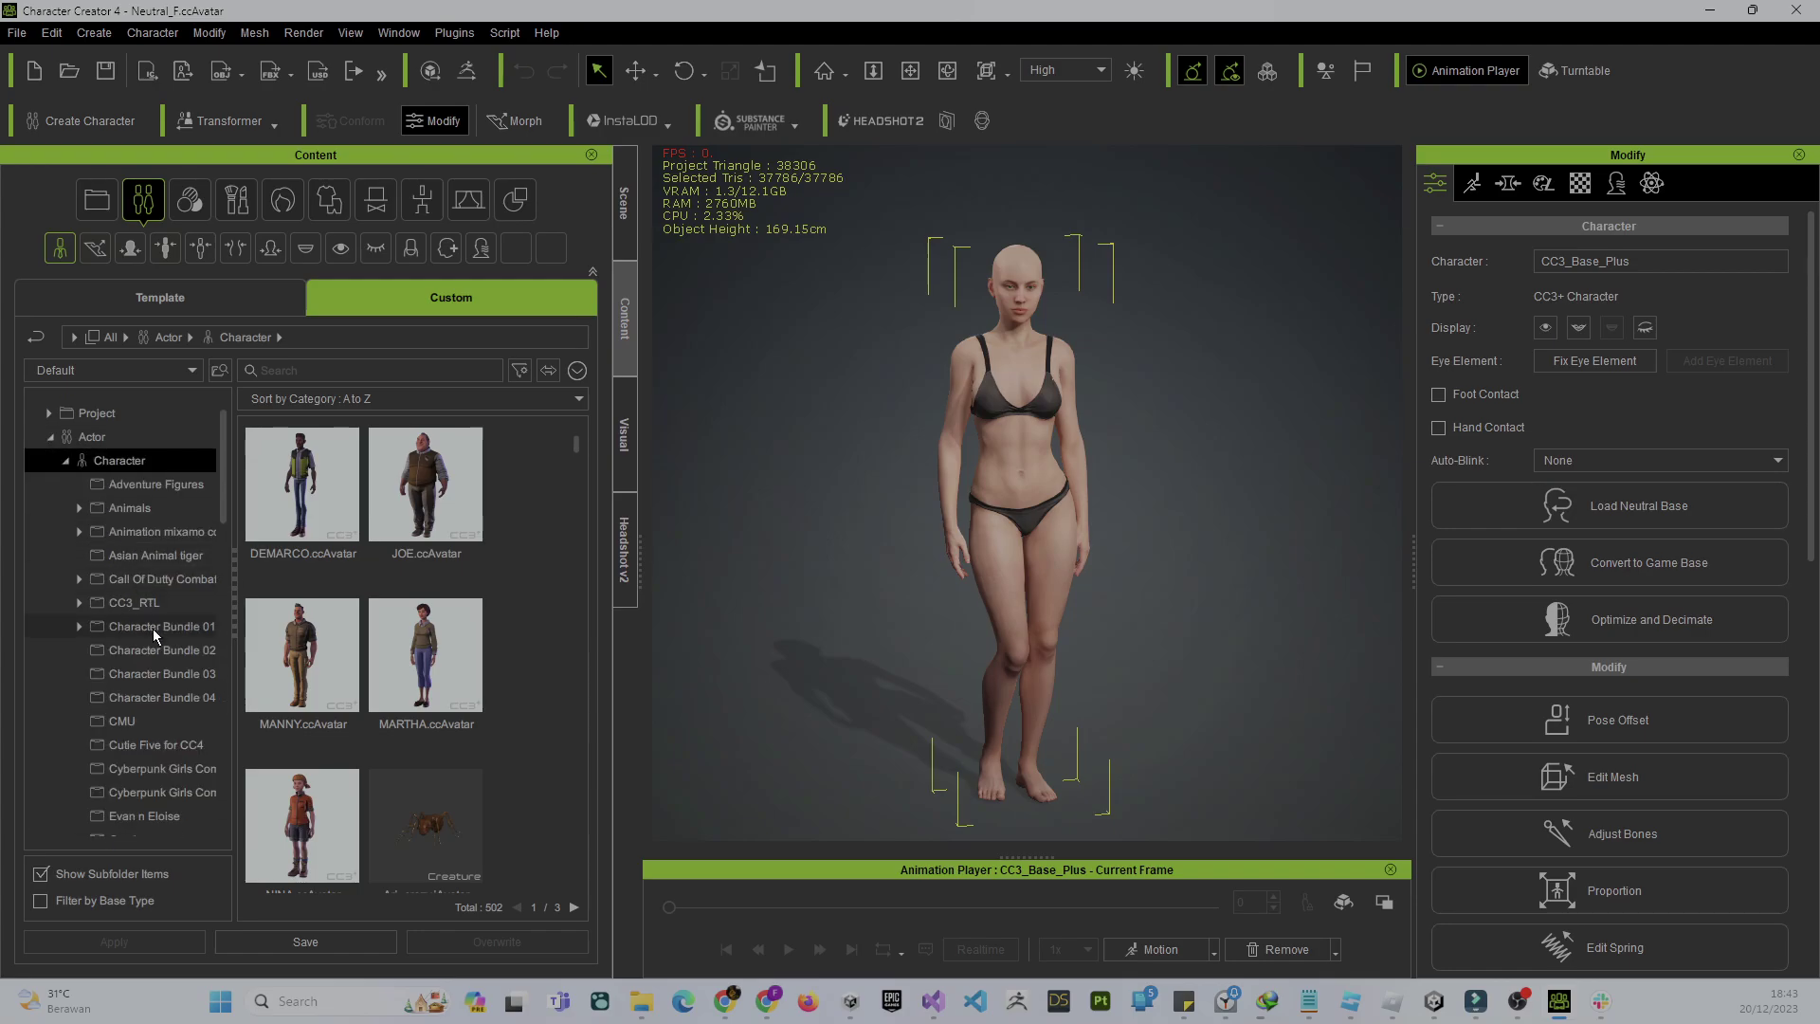
scroll(133, 635, "up", 1)
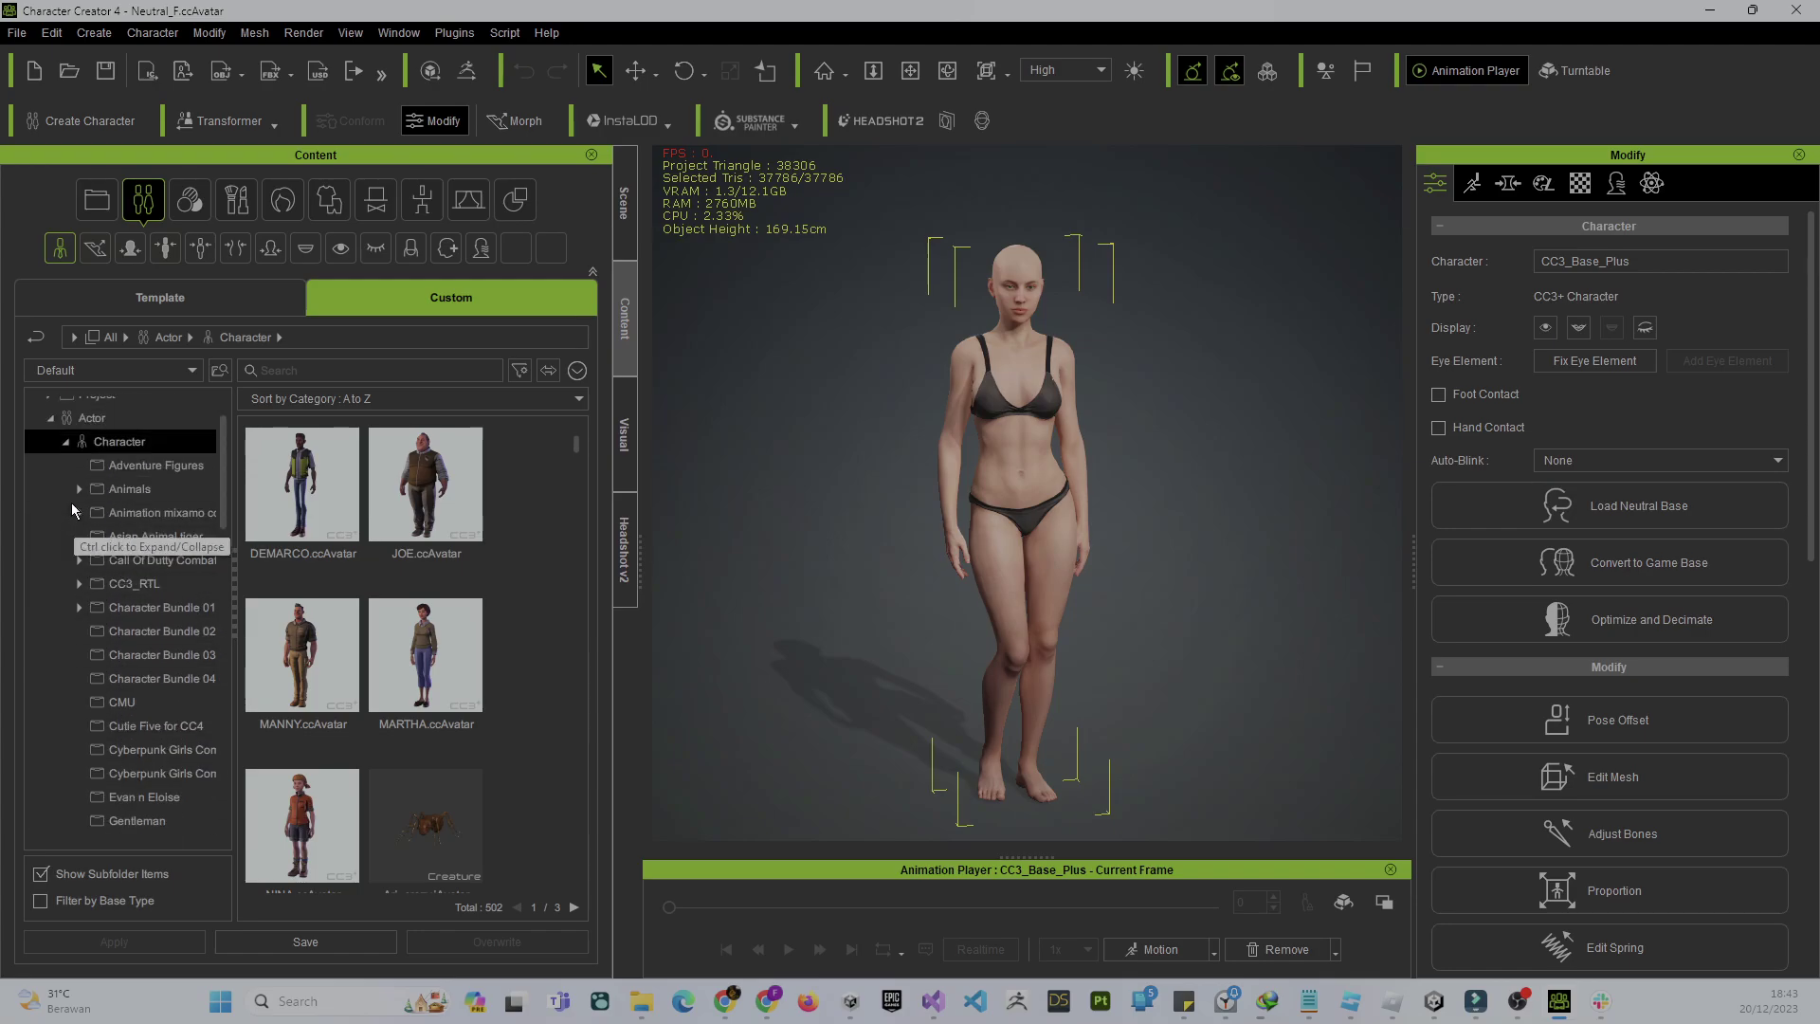
left_click(66, 443)
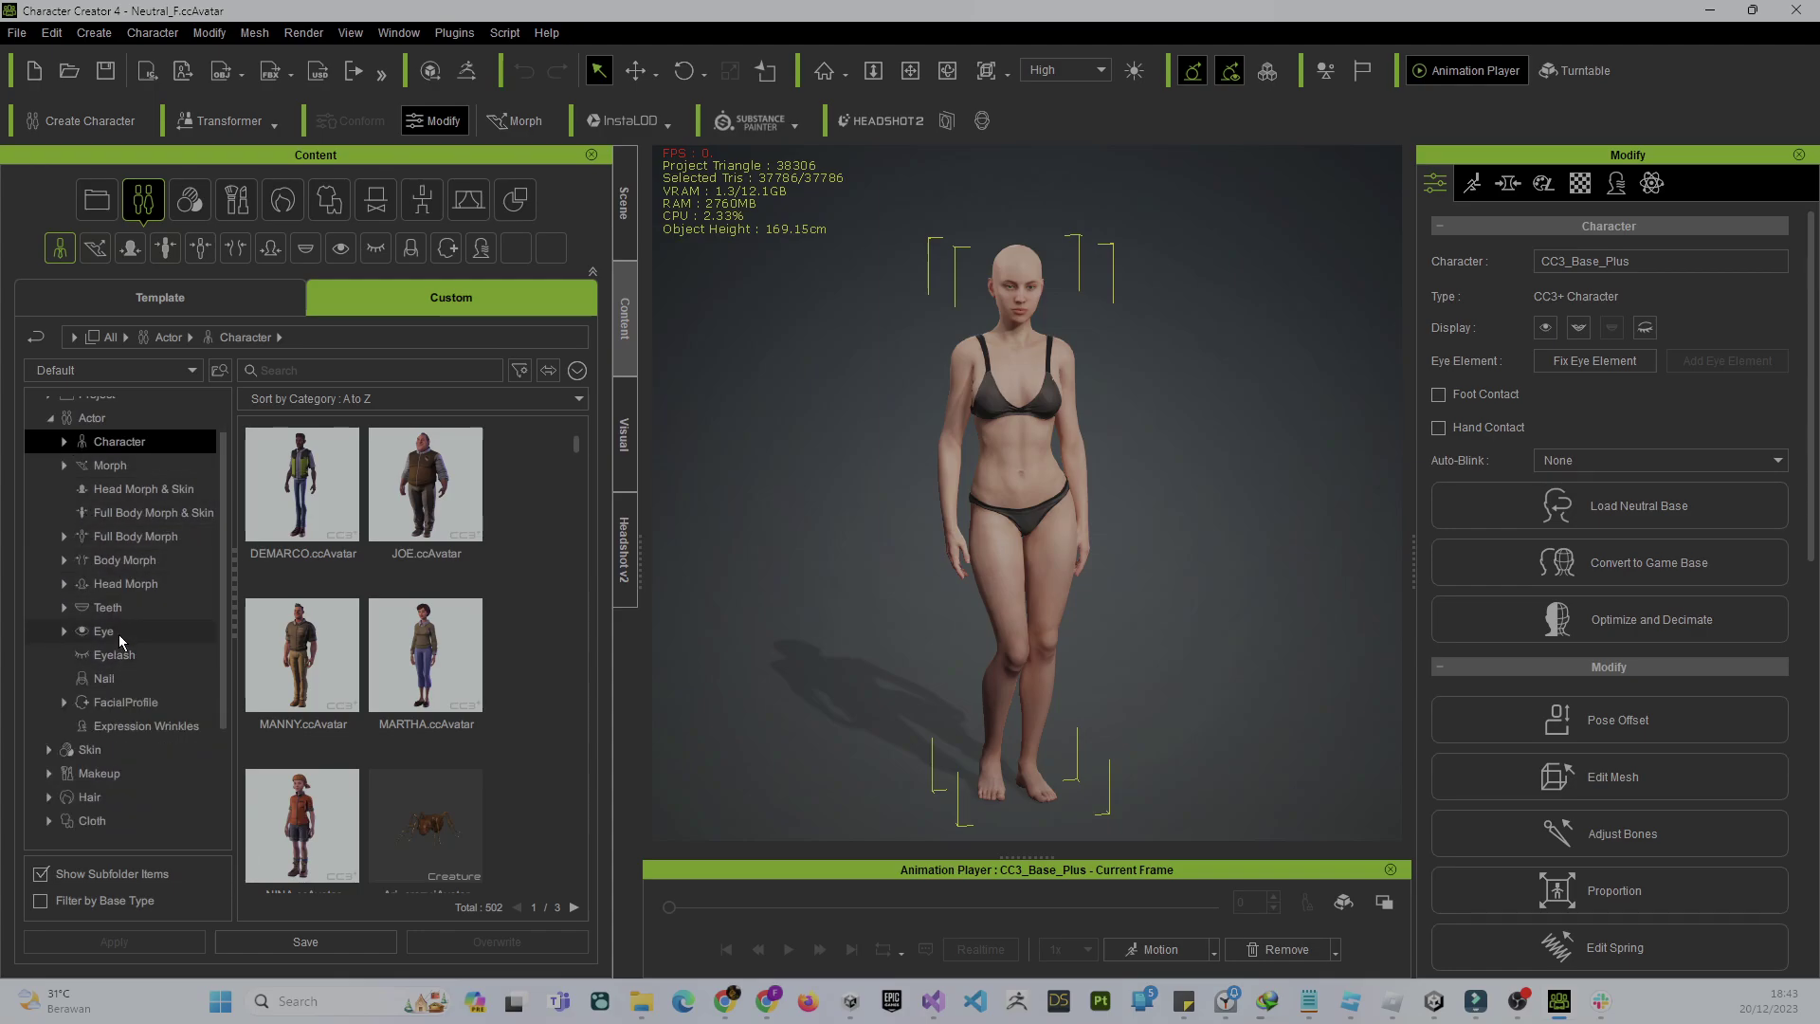
scroll(159, 565, "up", 1)
scroll(159, 569, "down", 3)
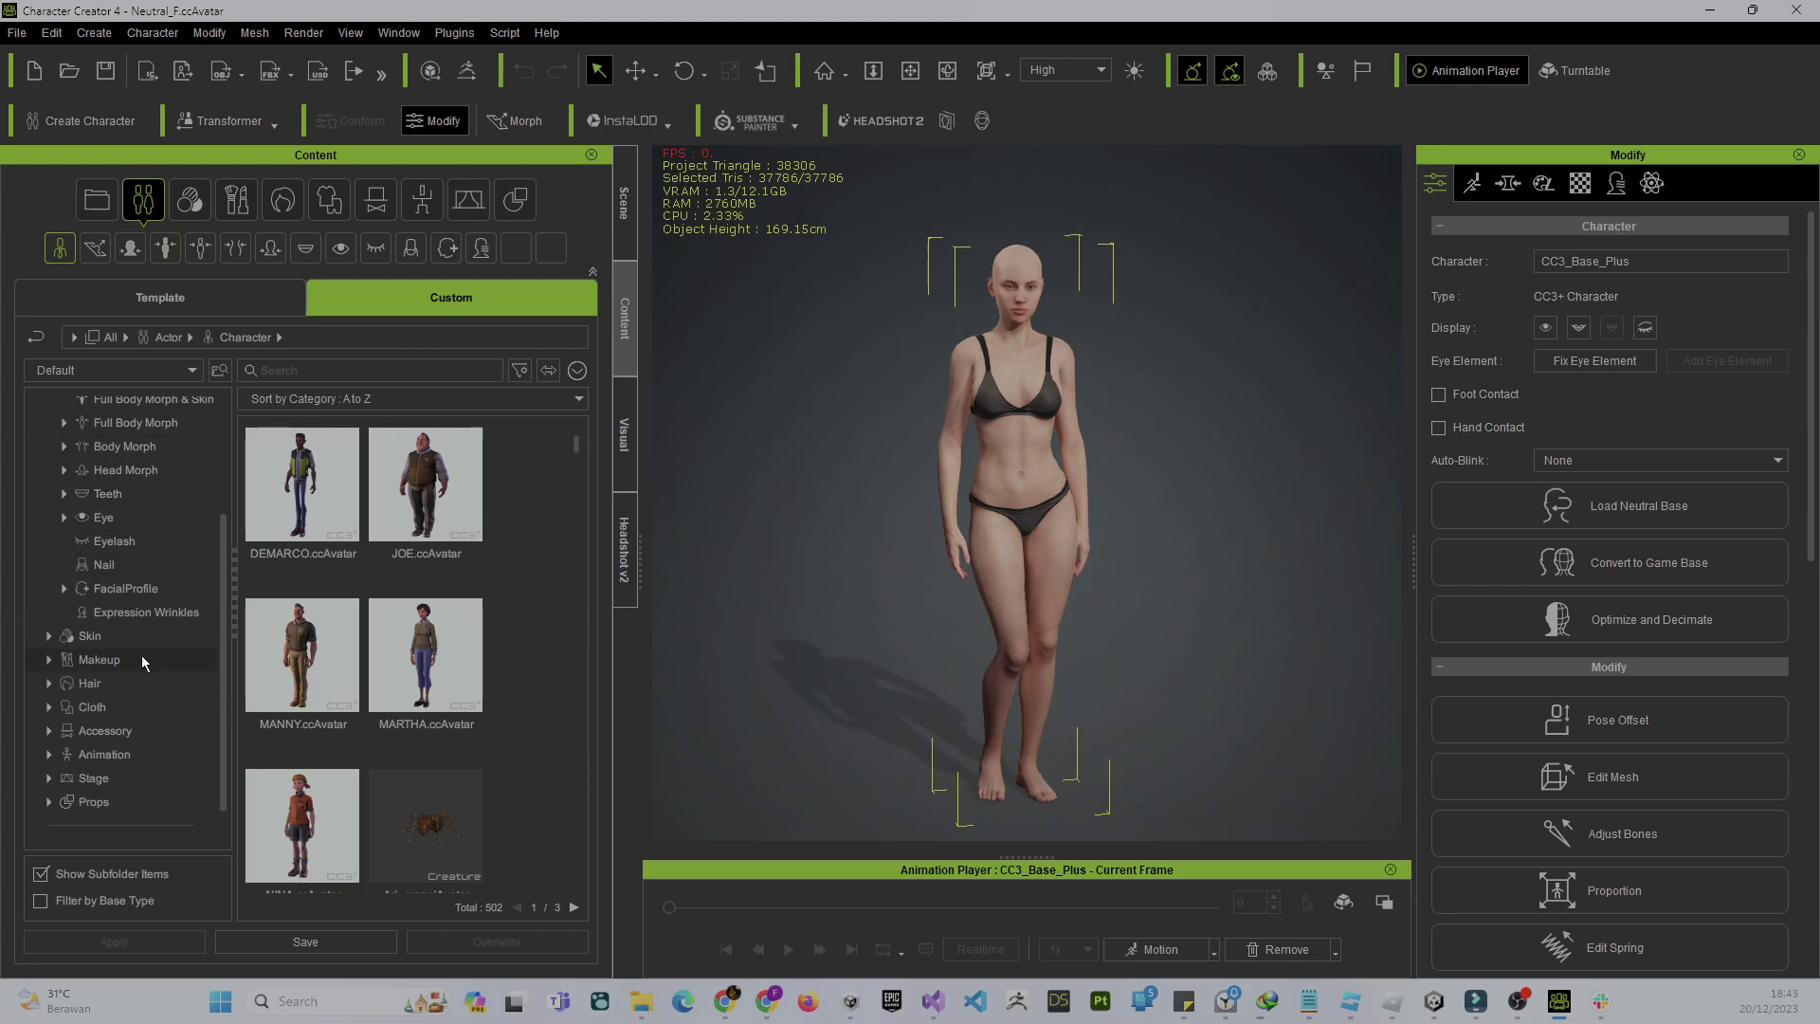
Step: Apply the Brian Skin Preset from the custom Skin content to the character, including material settings and textures, shader textures and shader parameters
left_click(114, 633)
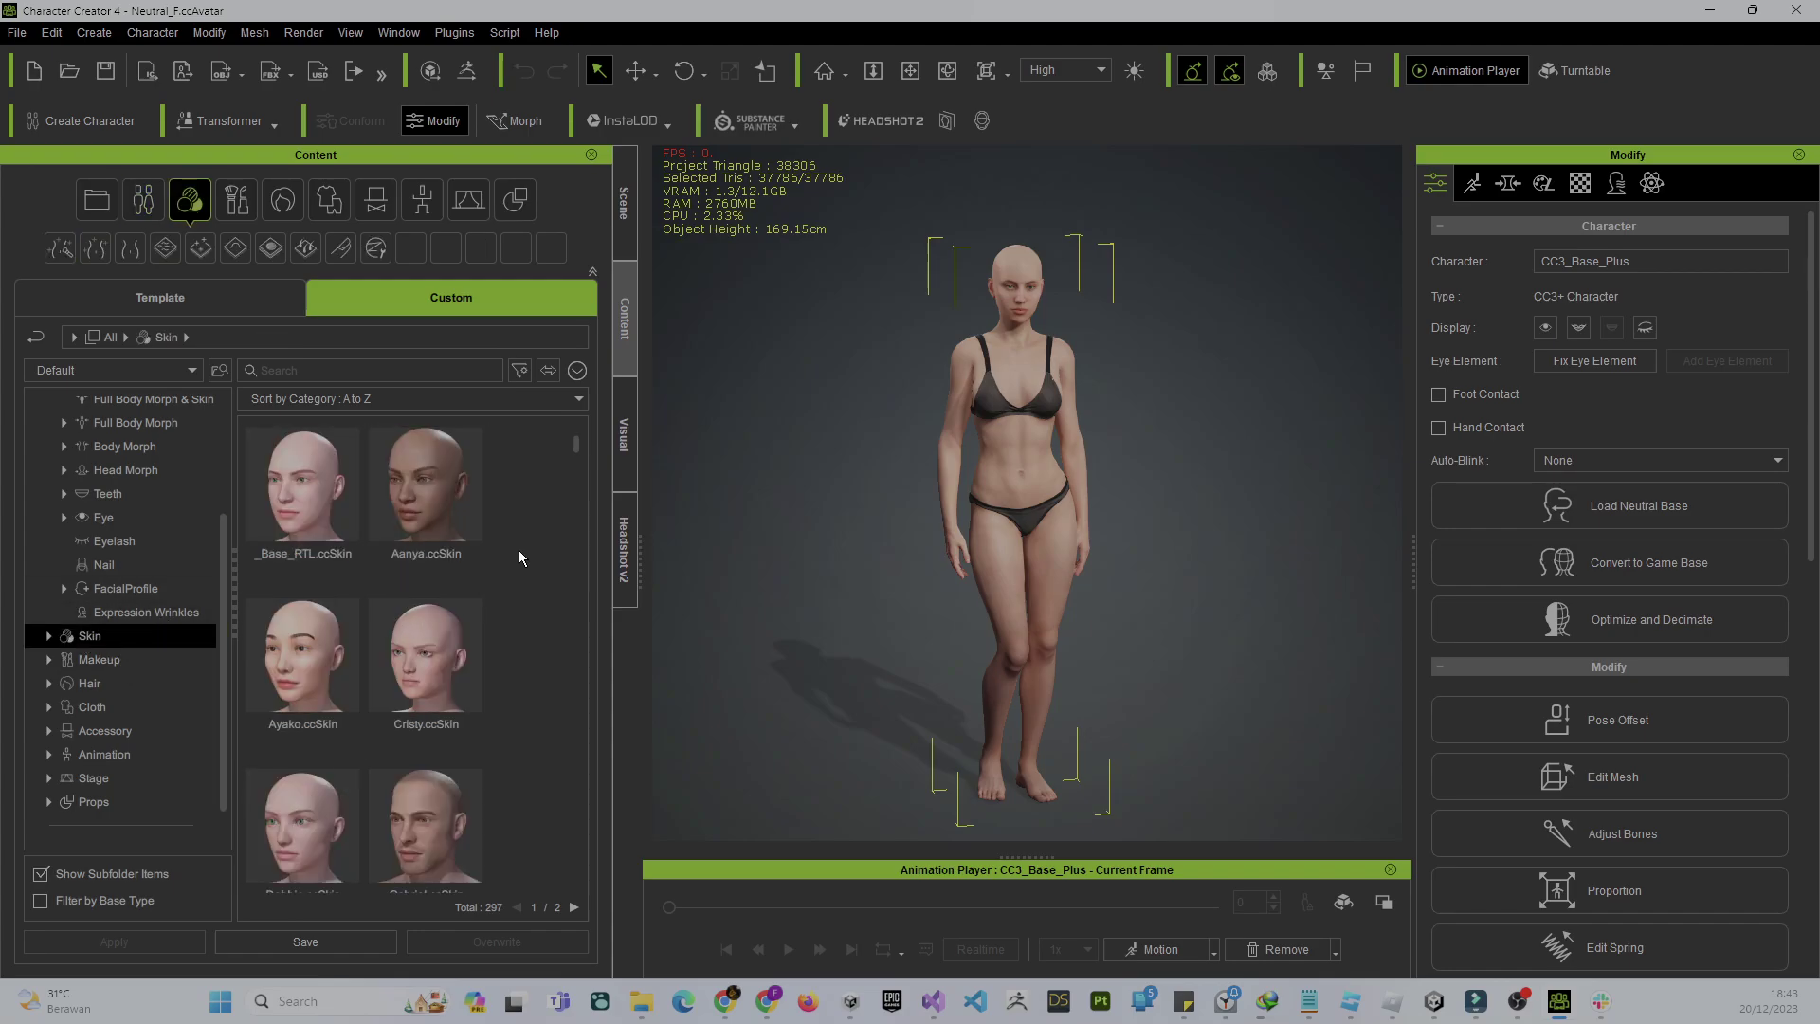
left_click_drag(576, 455, 576, 488)
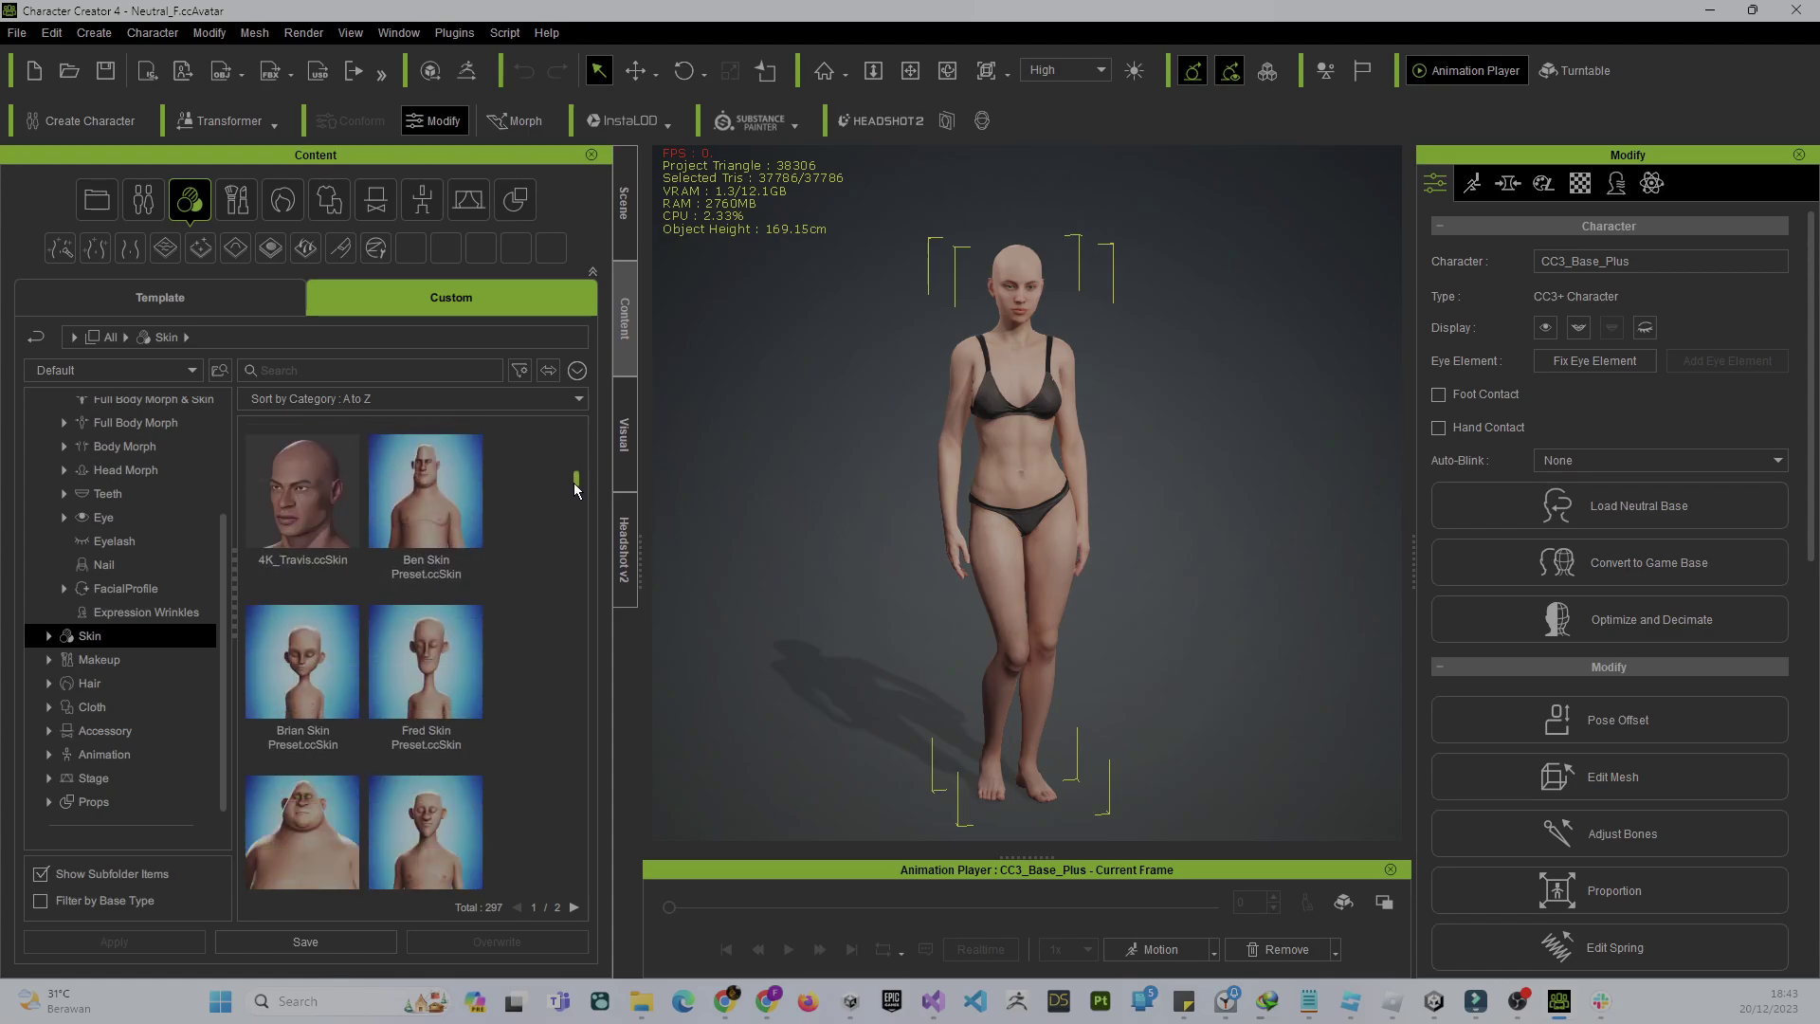
scroll(541, 610, "down", 1)
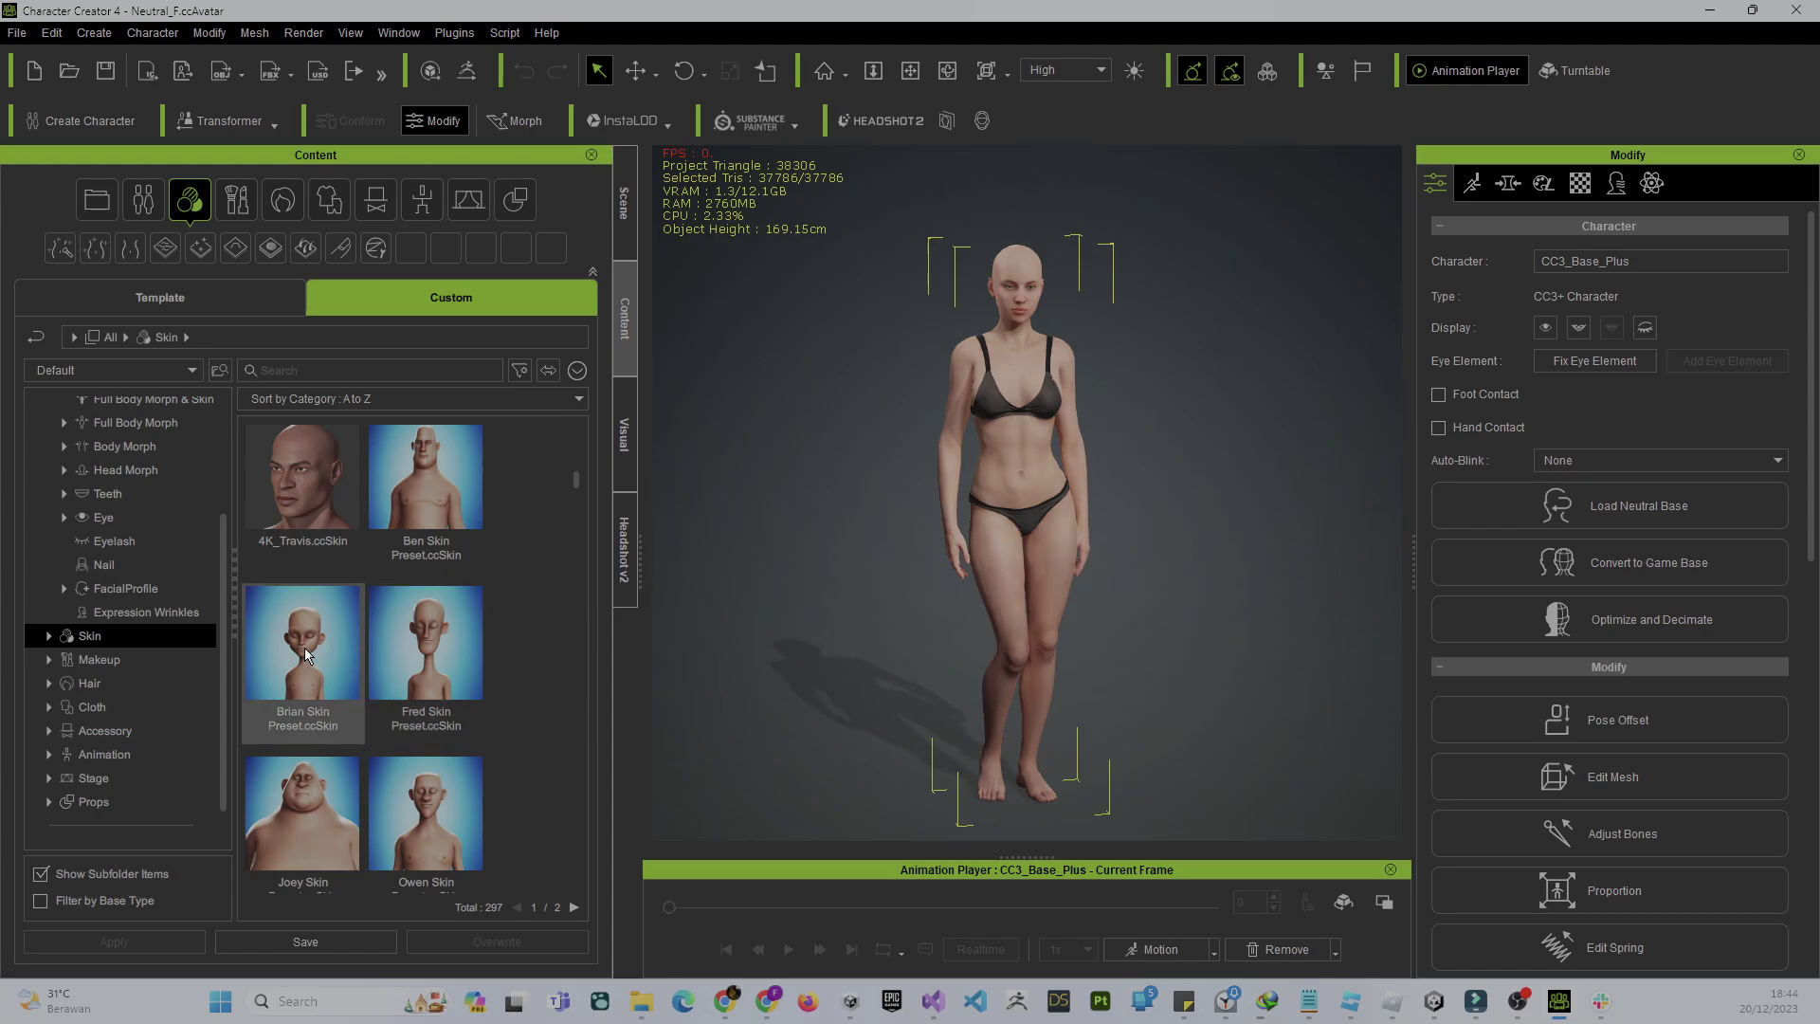
left_click_drag(305, 653, 1004, 523)
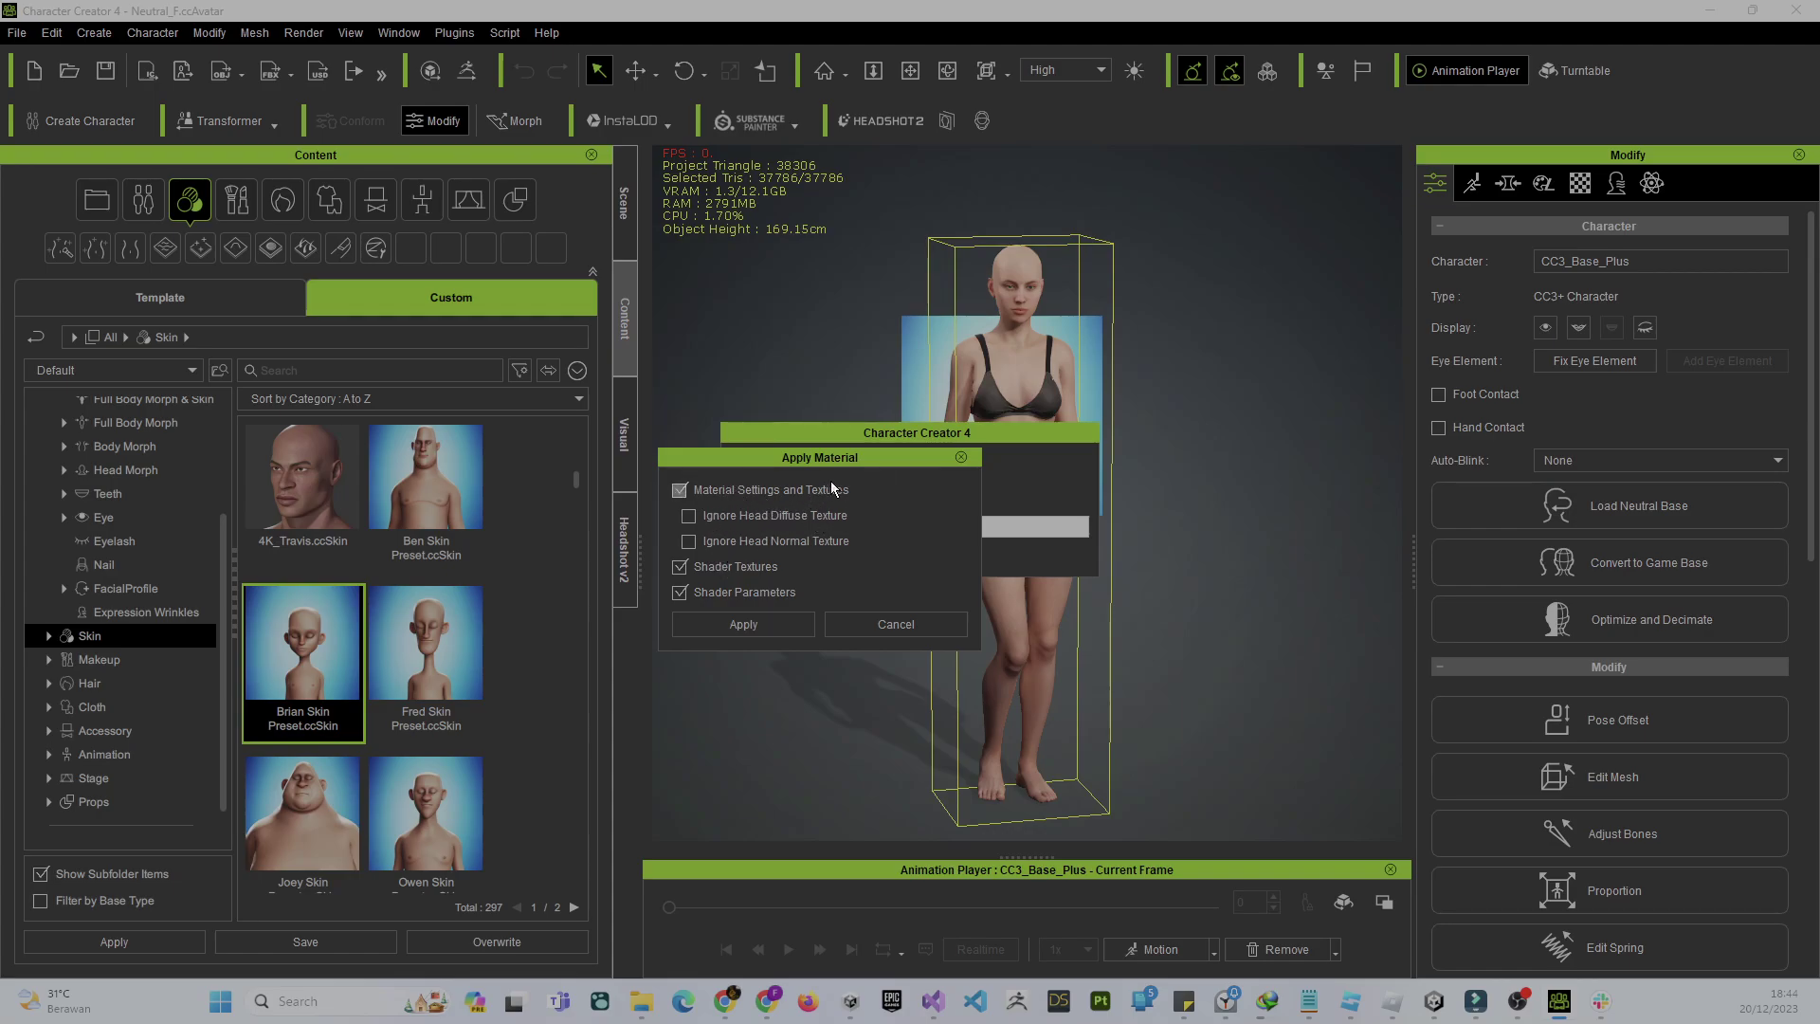
left_click(755, 624)
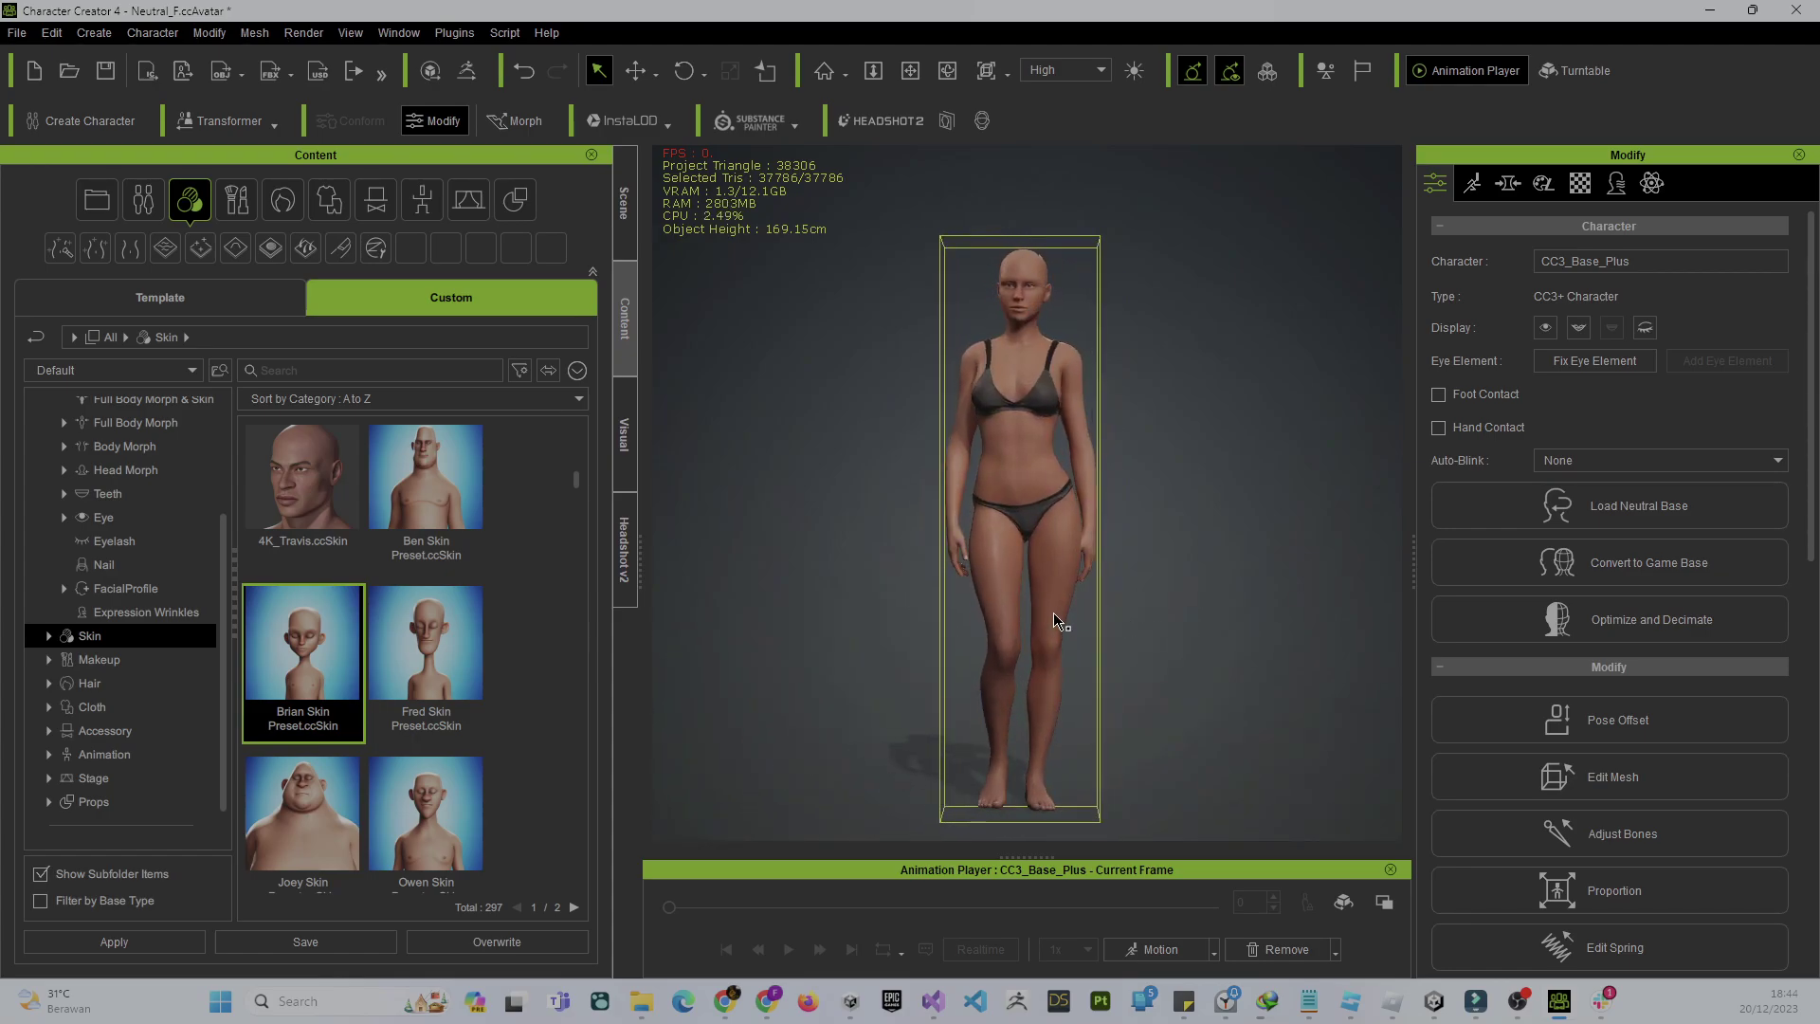
scroll(1047, 553, "up", 2)
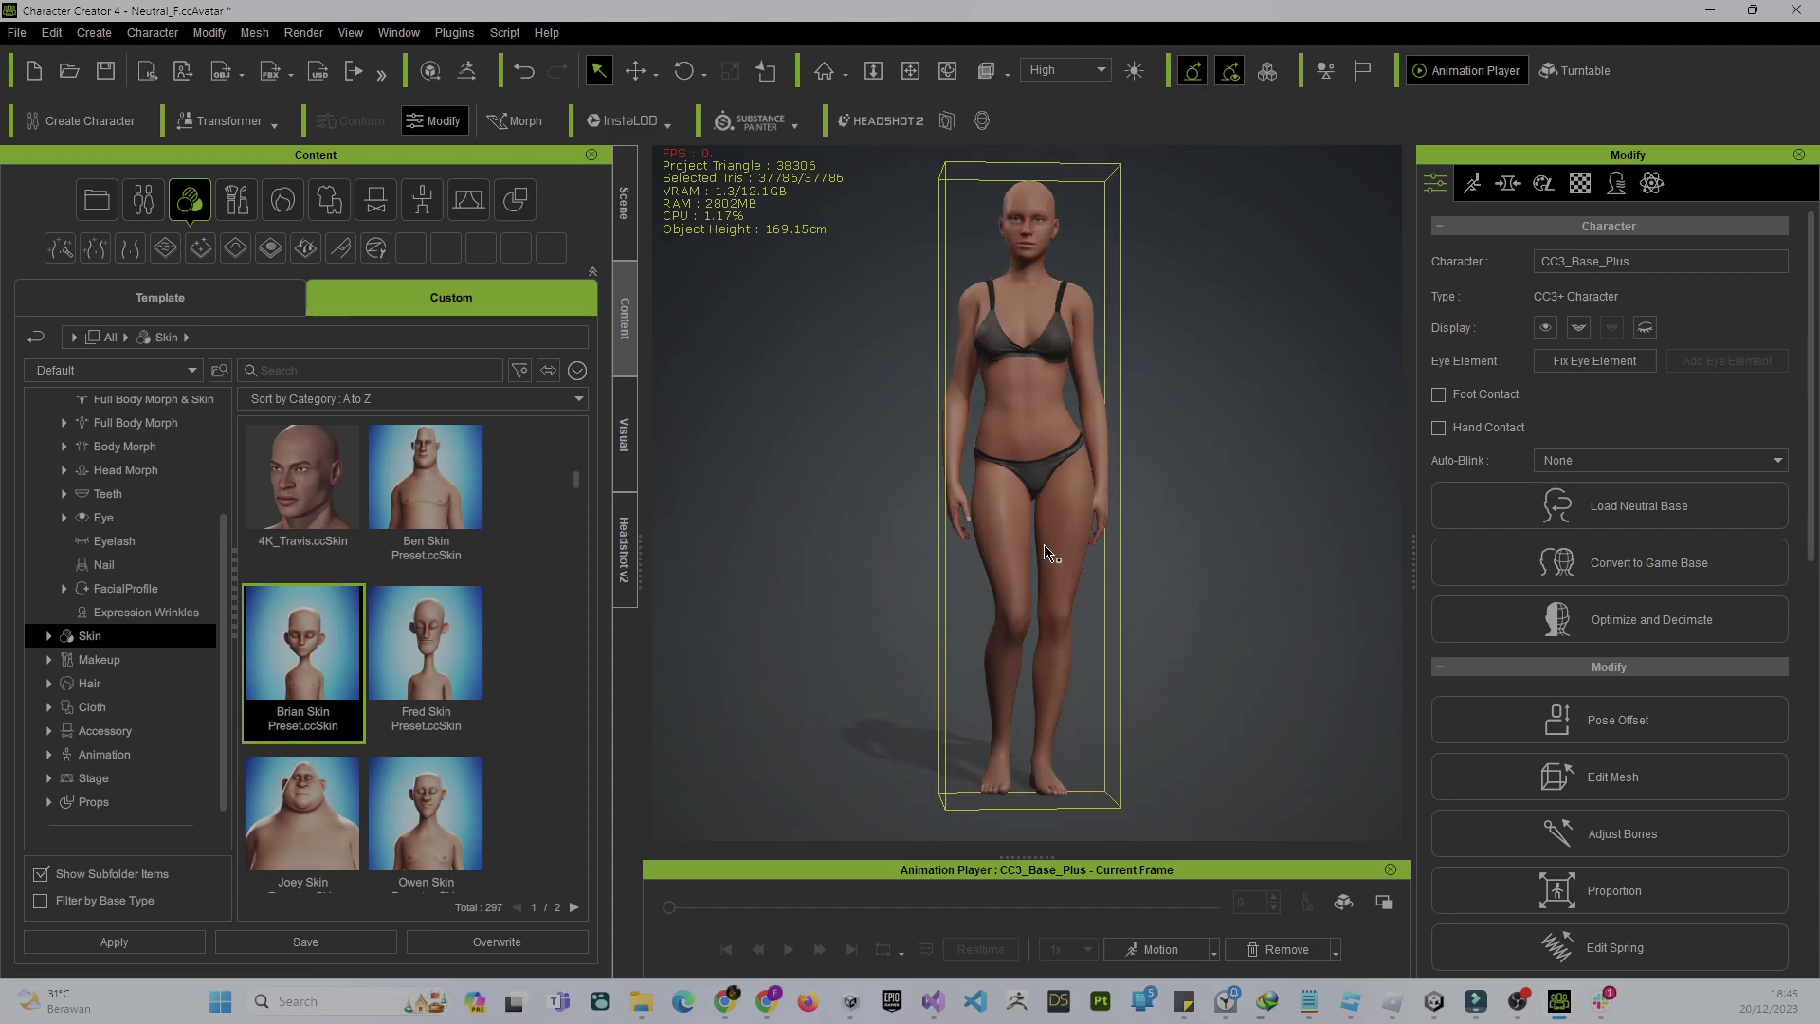
key("f")
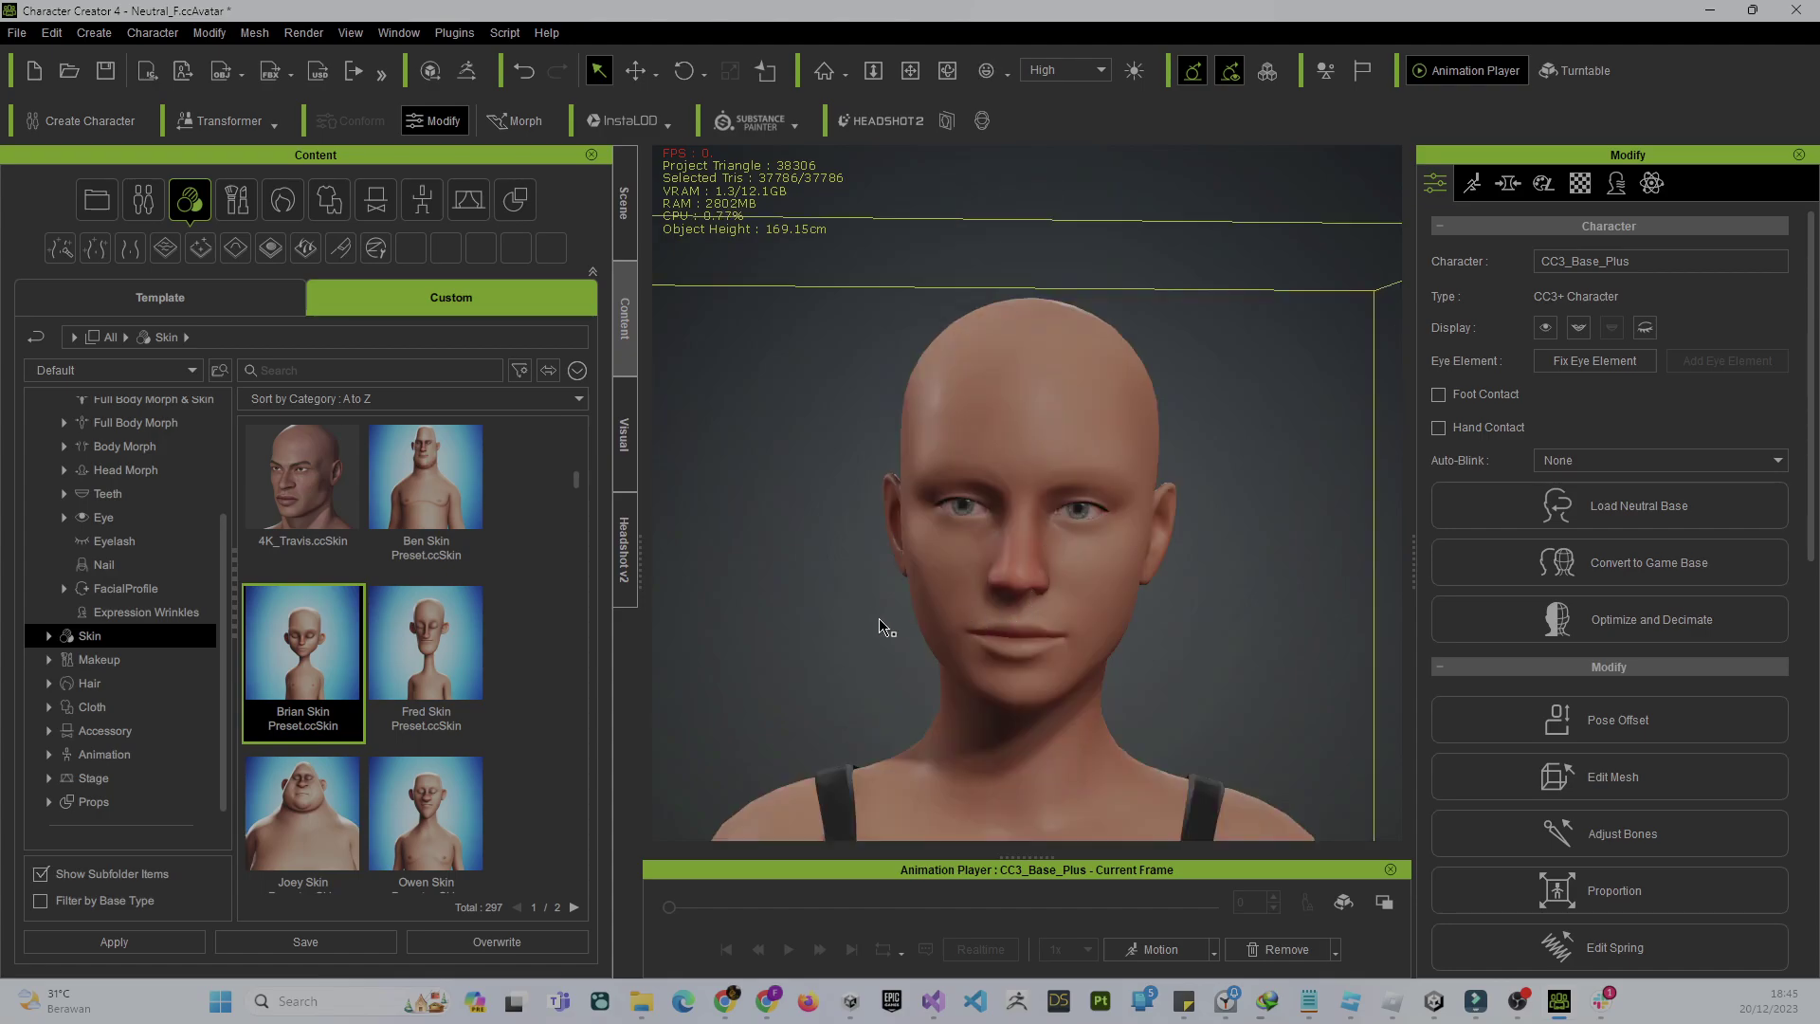
right_click_drag(805, 612, 801, 603)
right_click_drag(1065, 627, 1026, 613)
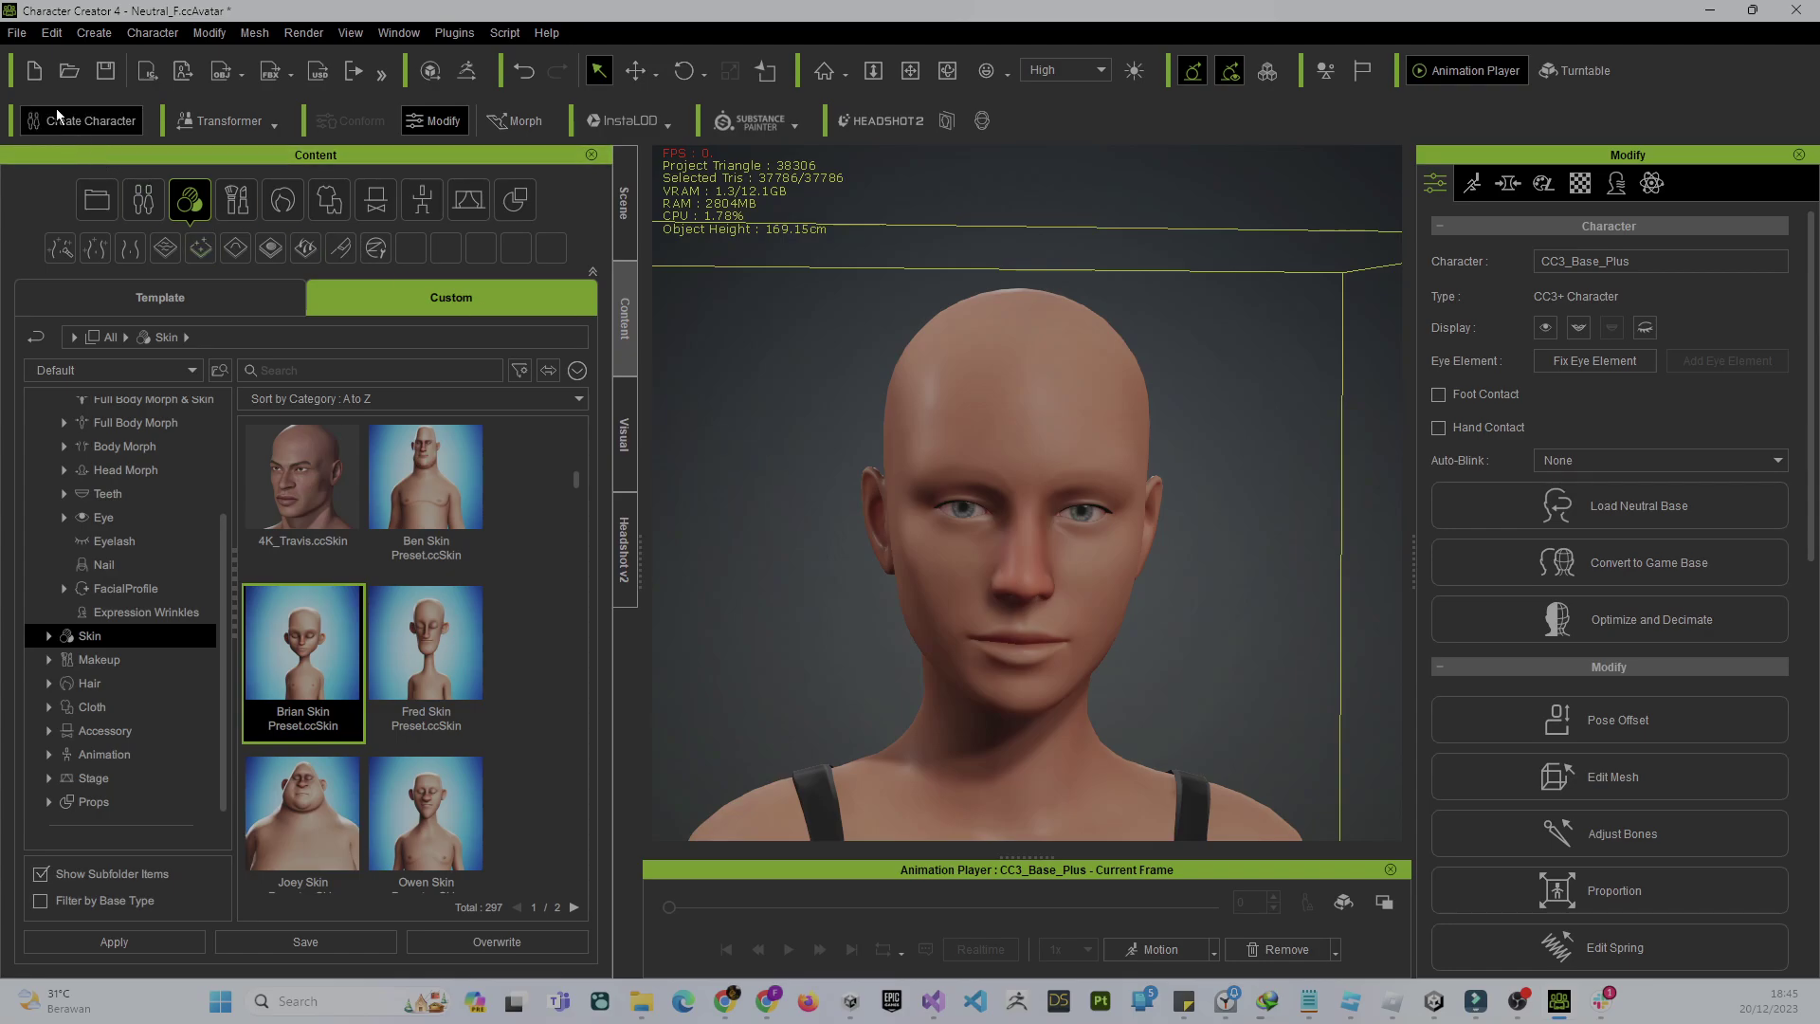
left_click(15, 34)
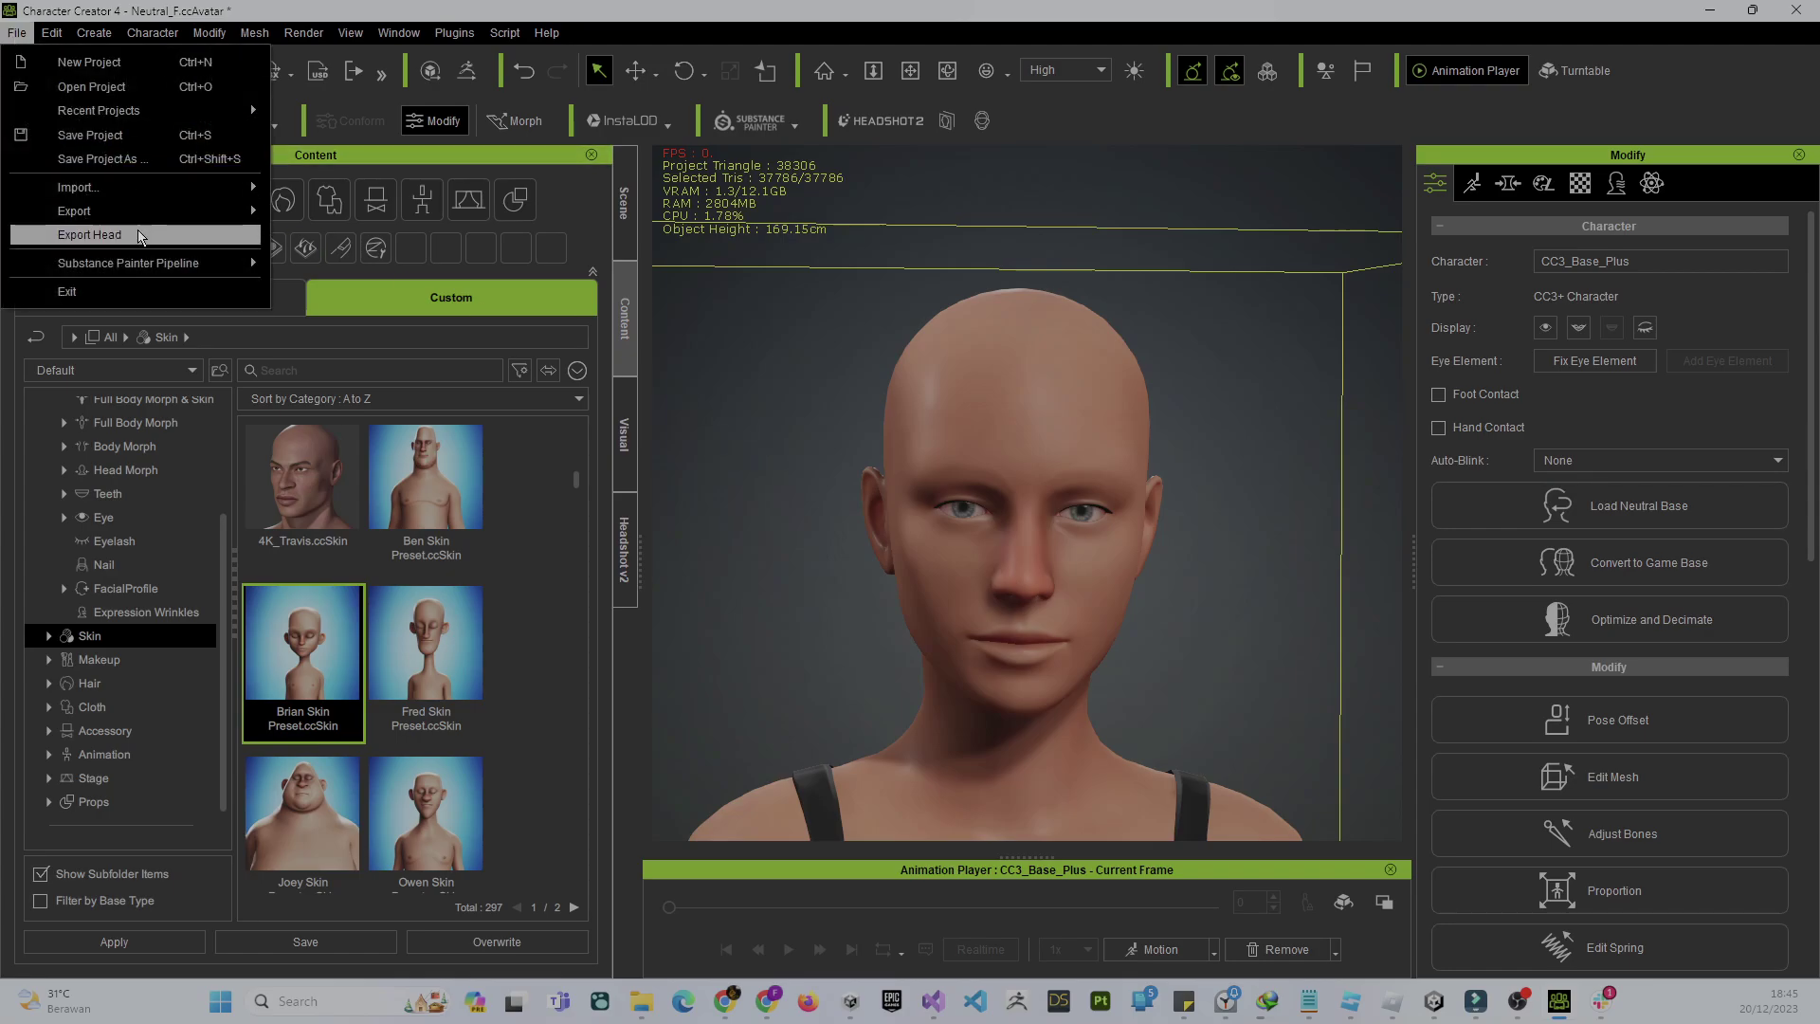
mouse_move(145, 219)
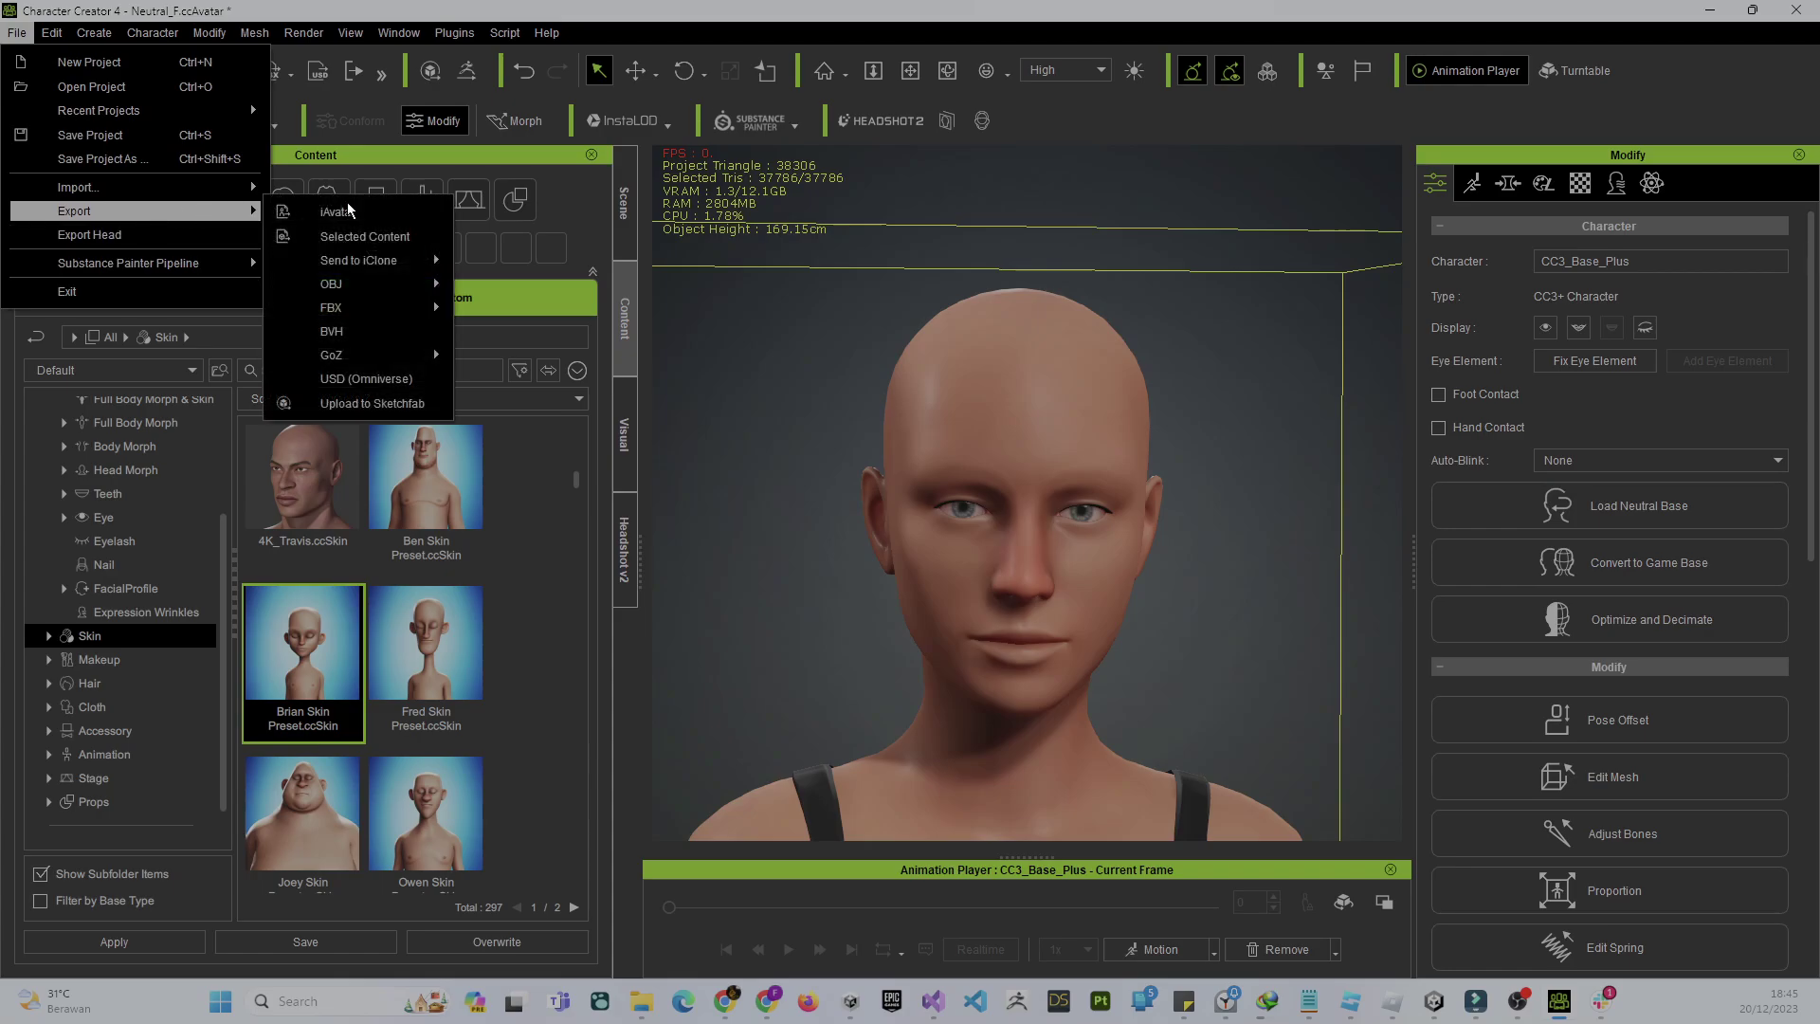
mouse_move(370, 308)
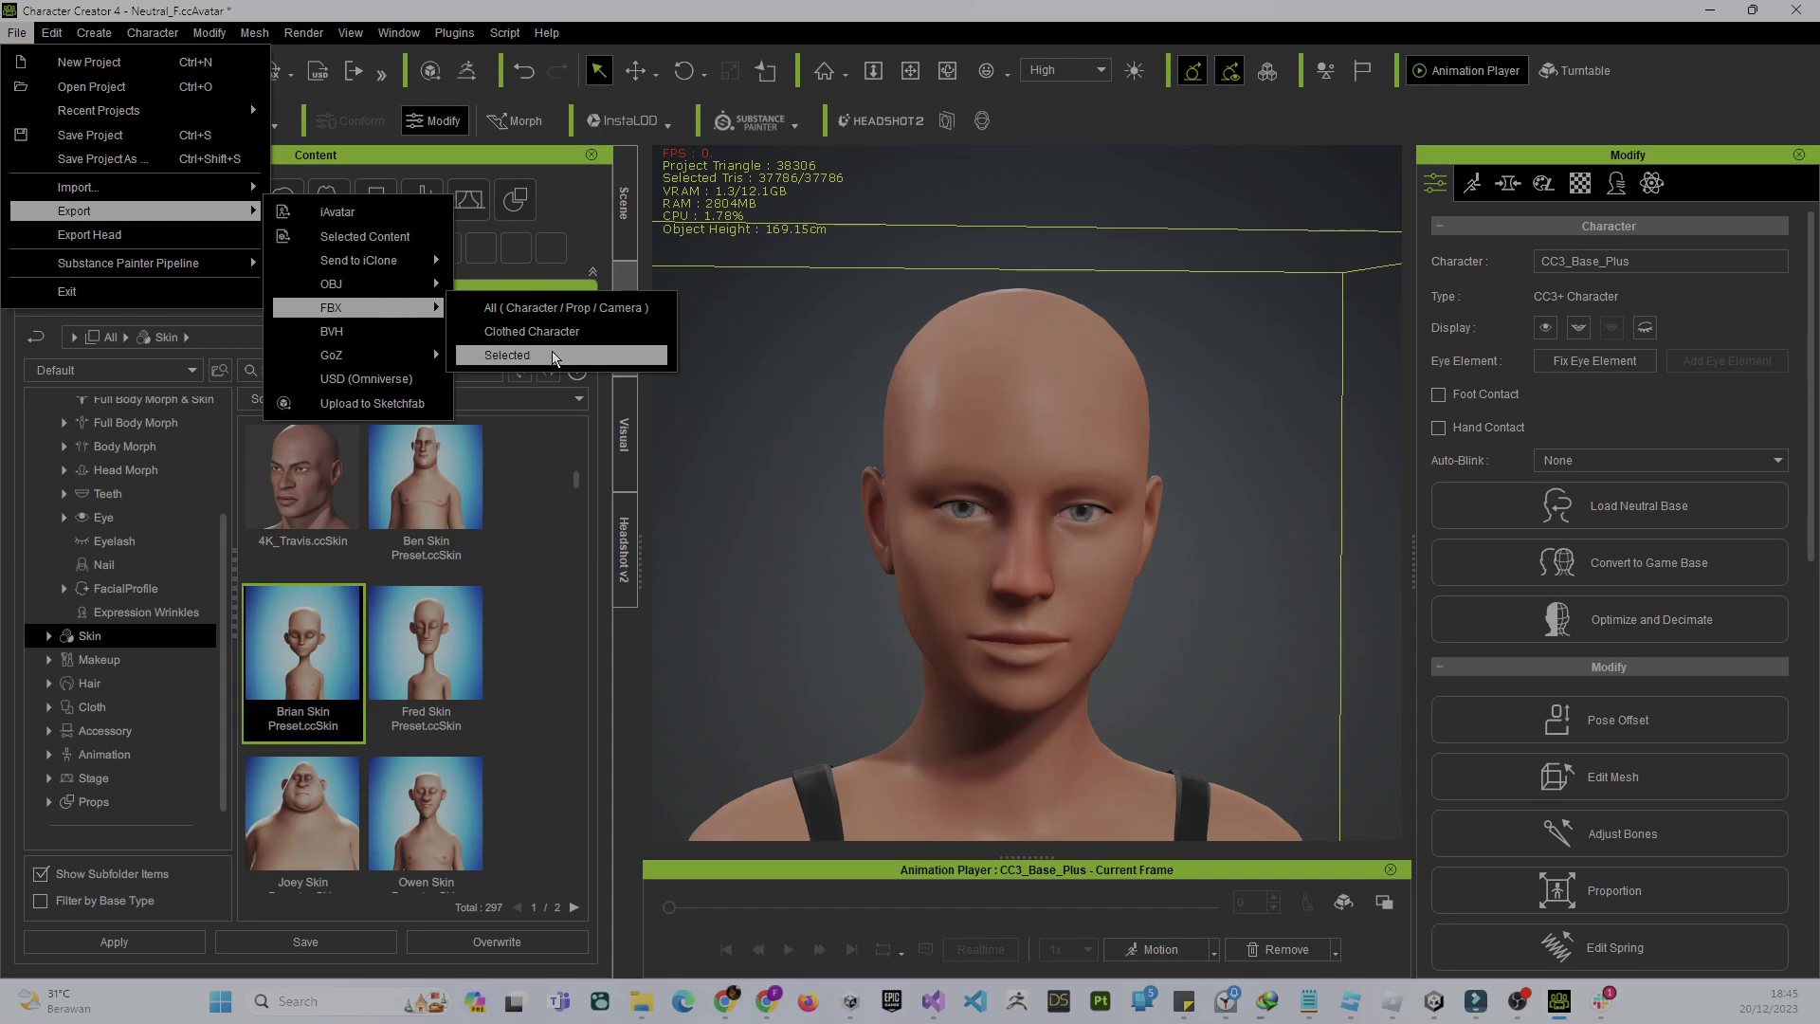
left_click(536, 332)
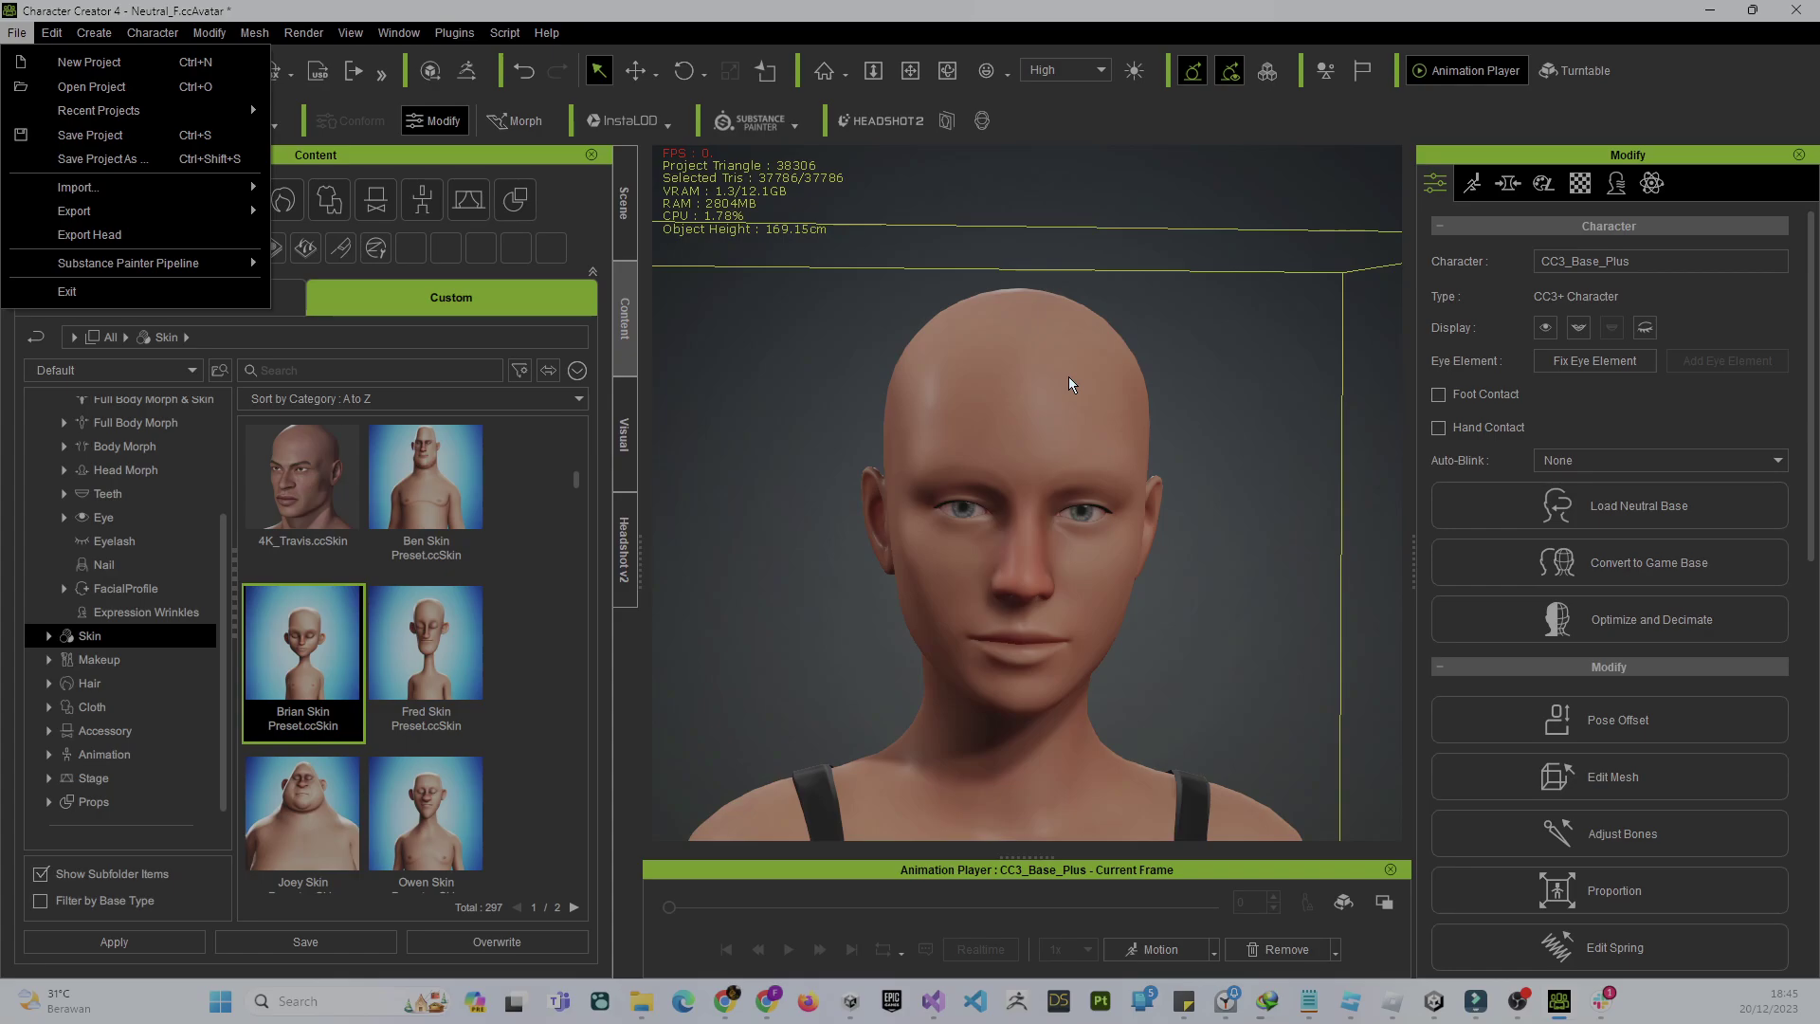
Step: Select the Std_Skin_Head, Std_Skin_Body, Std_Skin_Arm, Std_Skin_Leg and Std_Nails materials together in the character's material list
left_click(1547, 187)
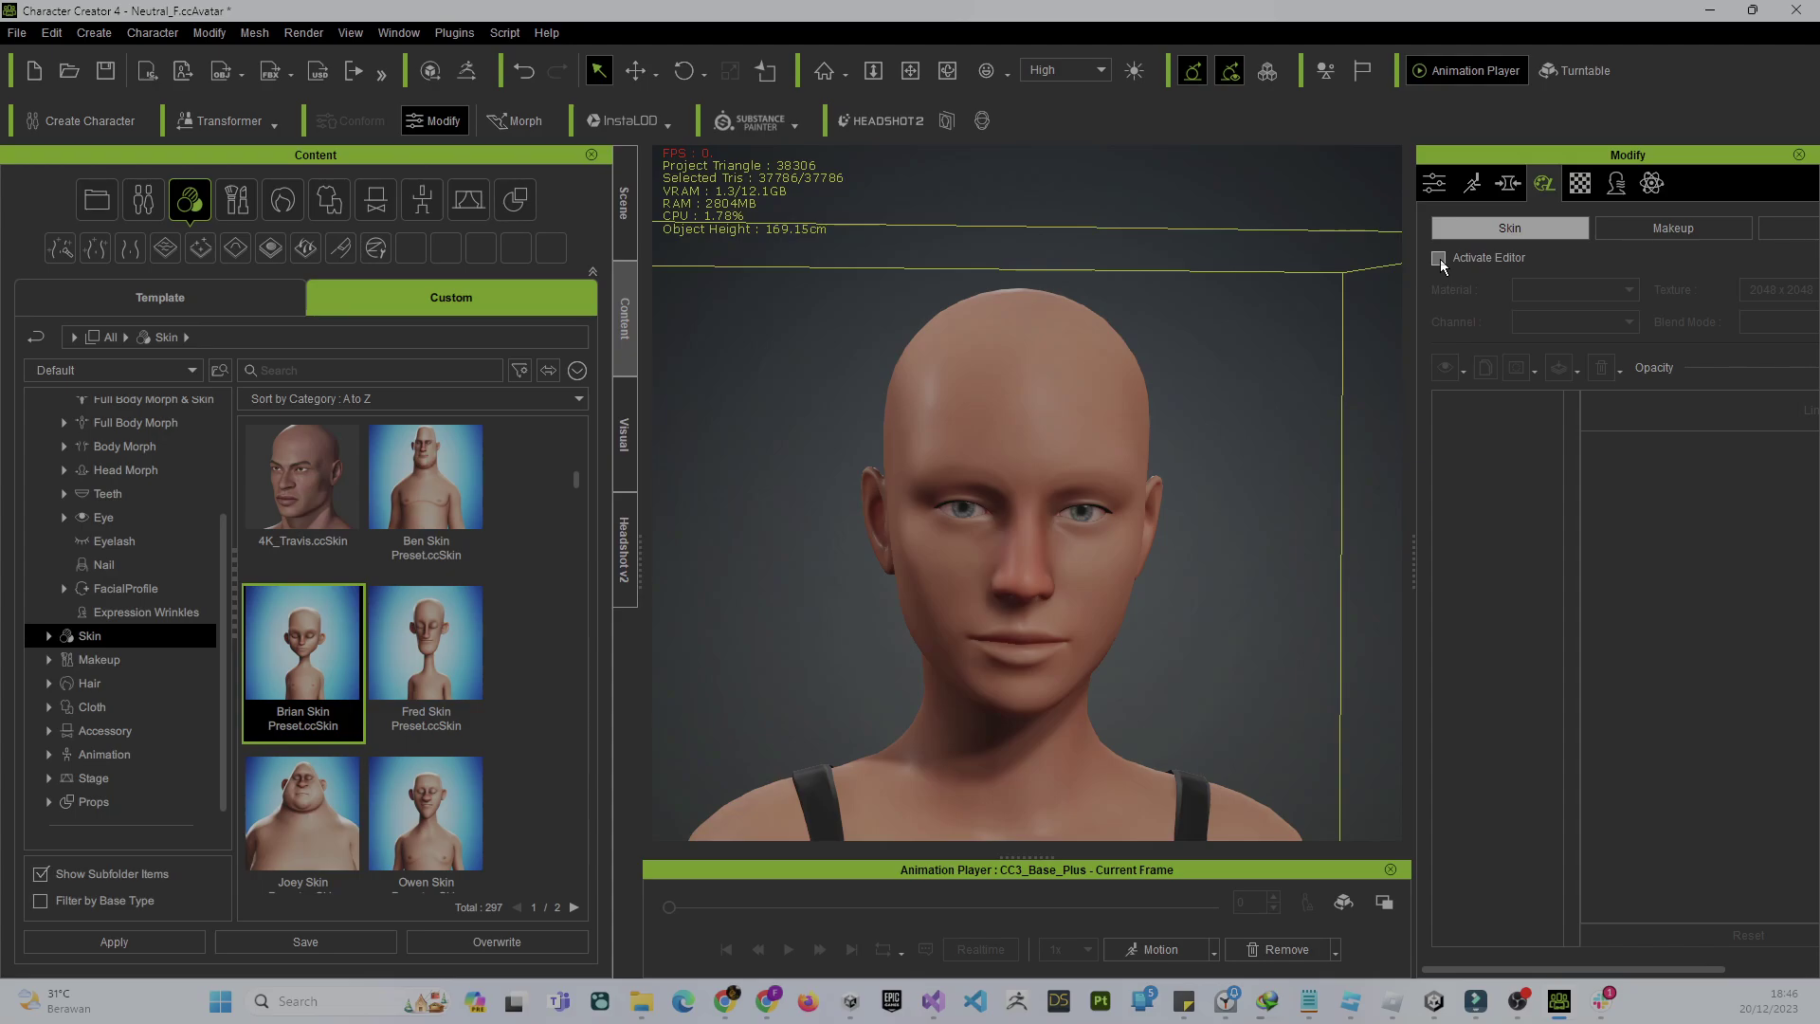
left_click(1580, 186)
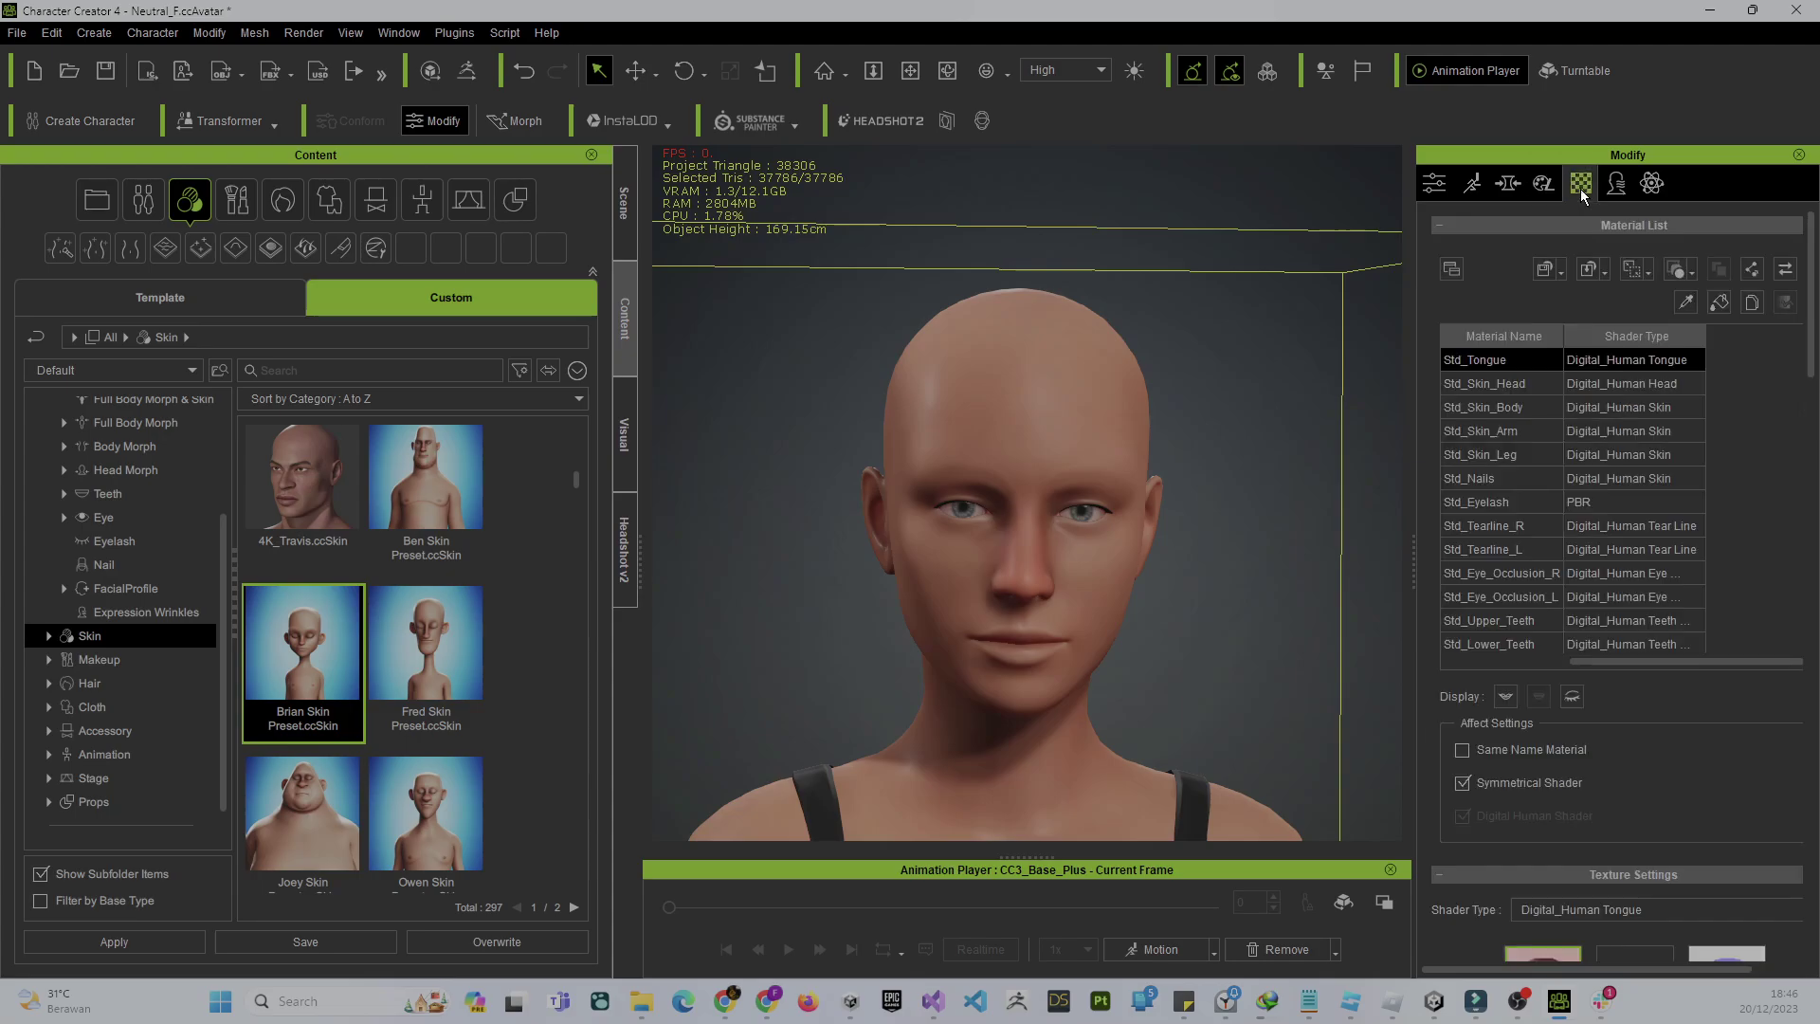
left_click(1532, 389)
left_click(1534, 407, "ctrl")
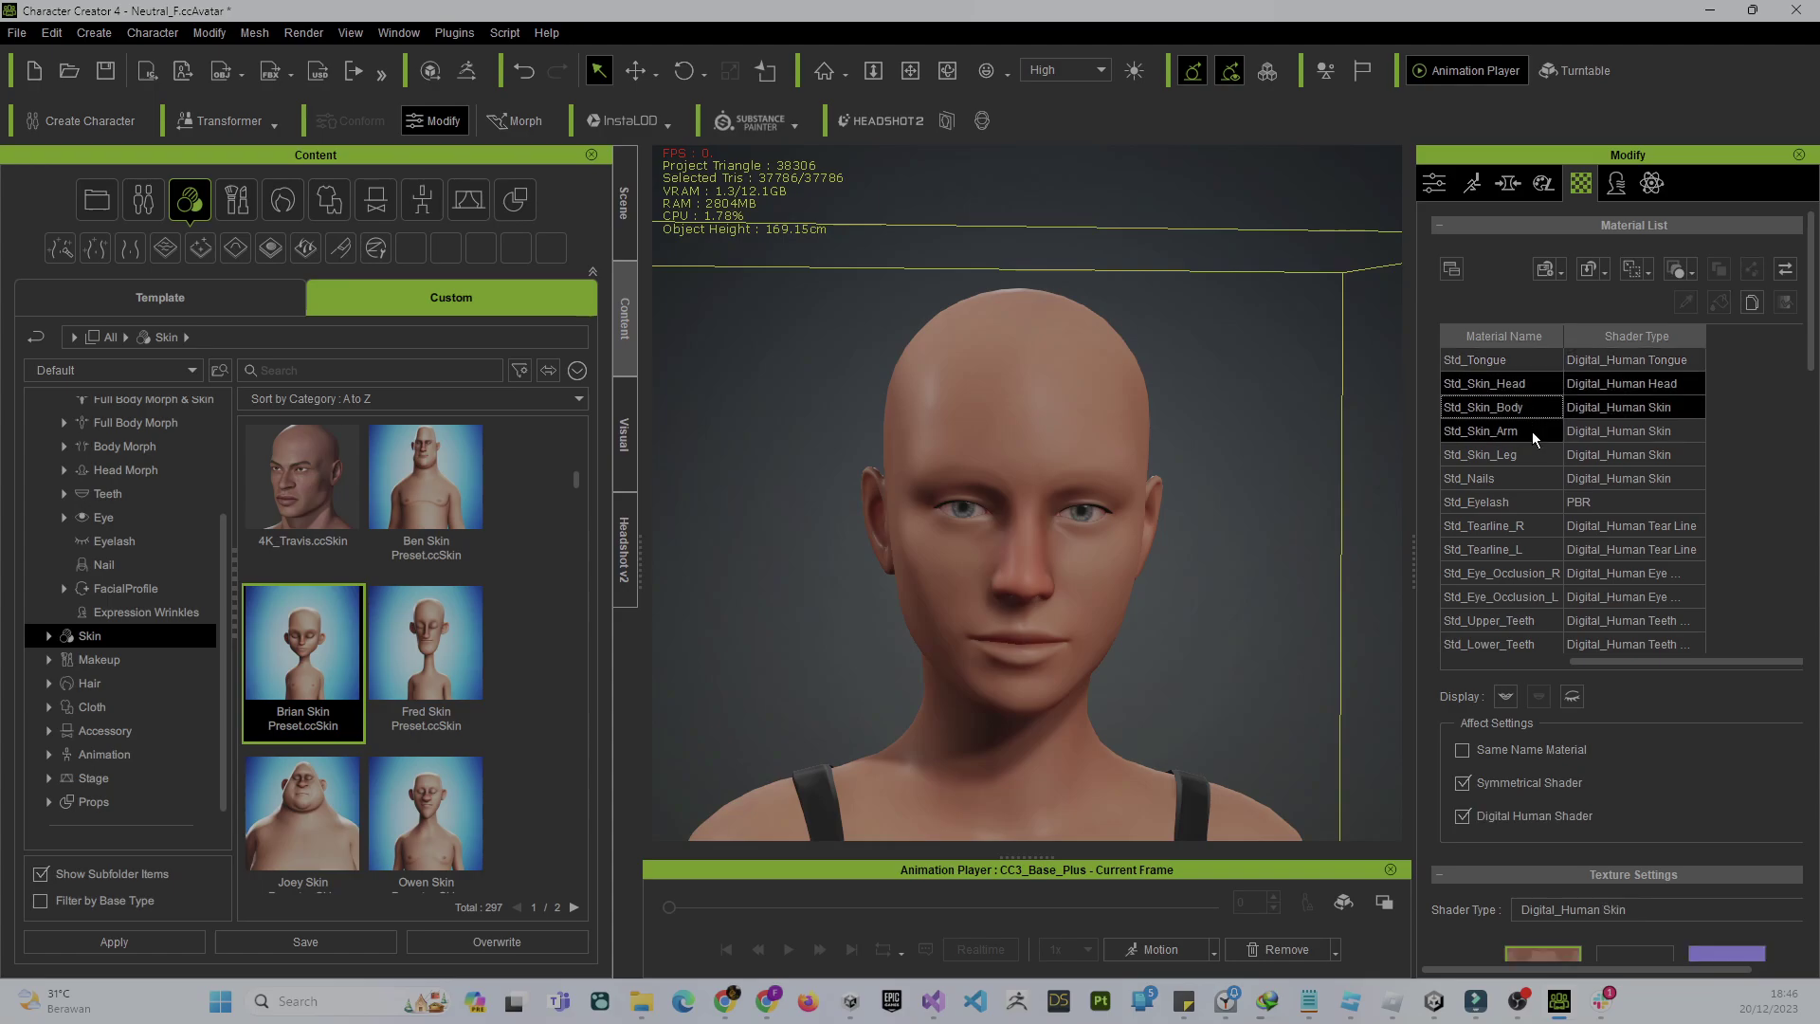
left_click(1532, 430, "ctrl")
left_click(1527, 455, "ctrl")
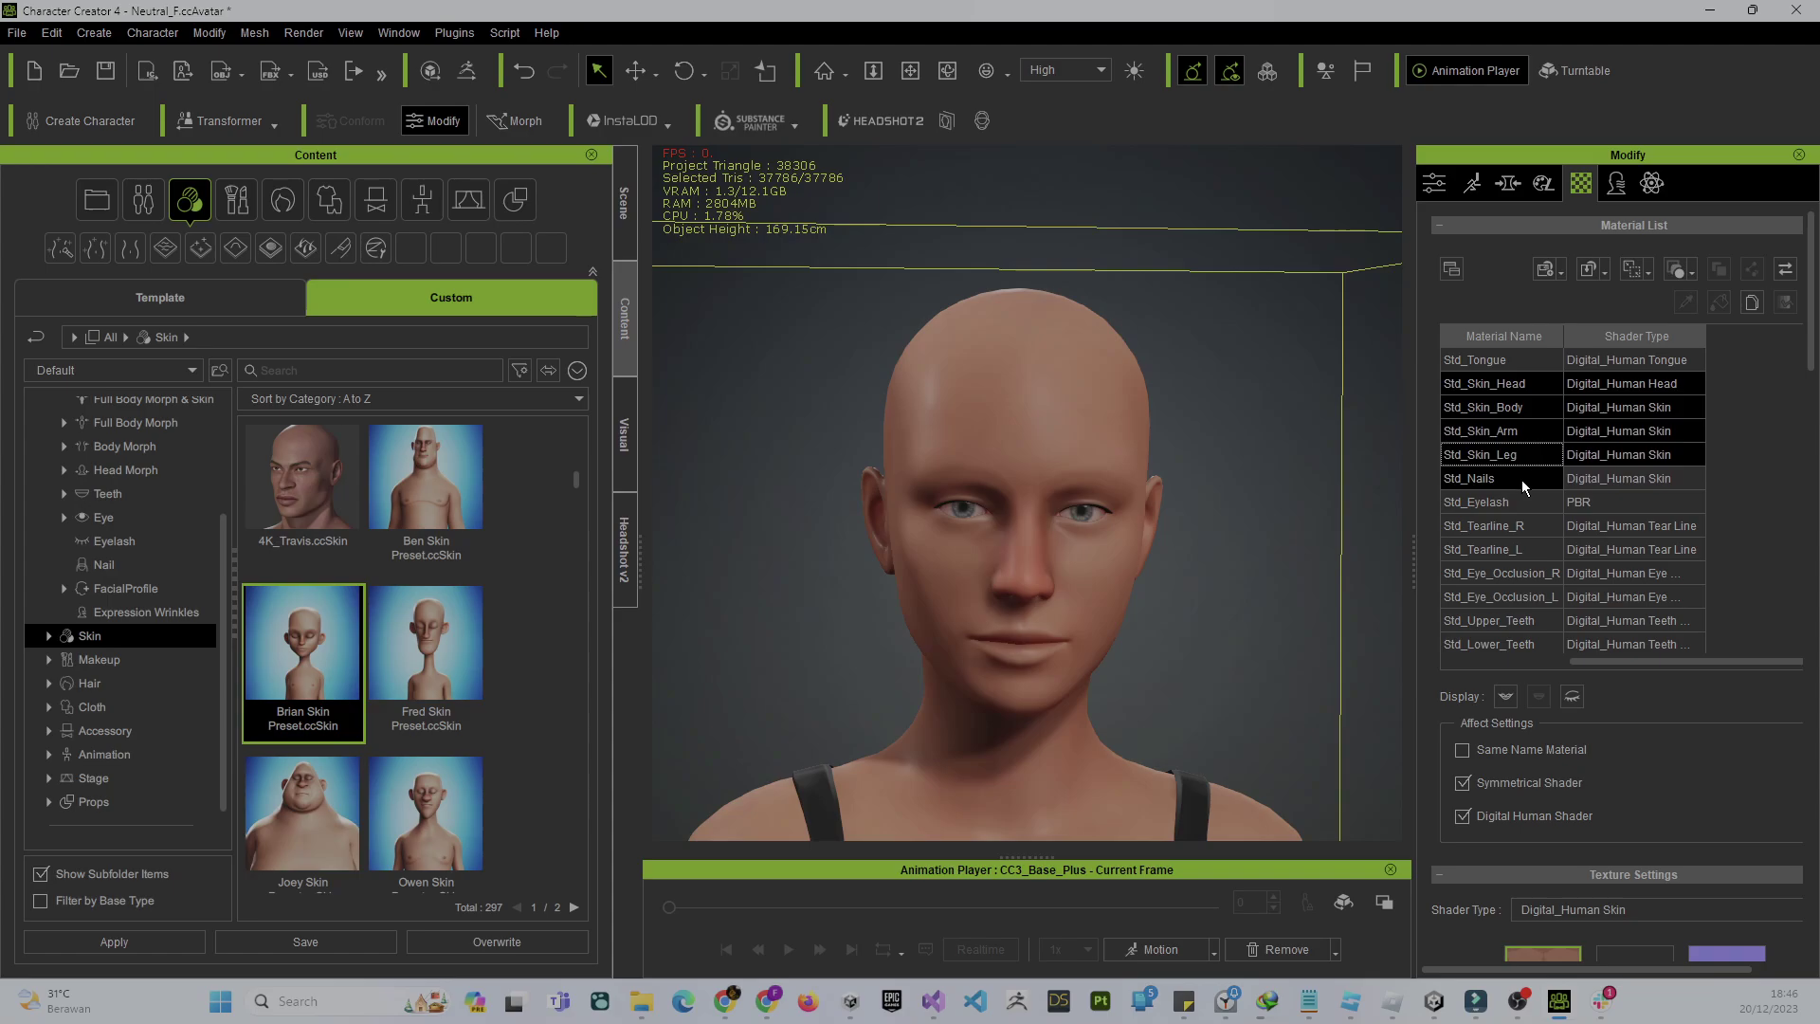
left_click(1522, 480, "ctrl")
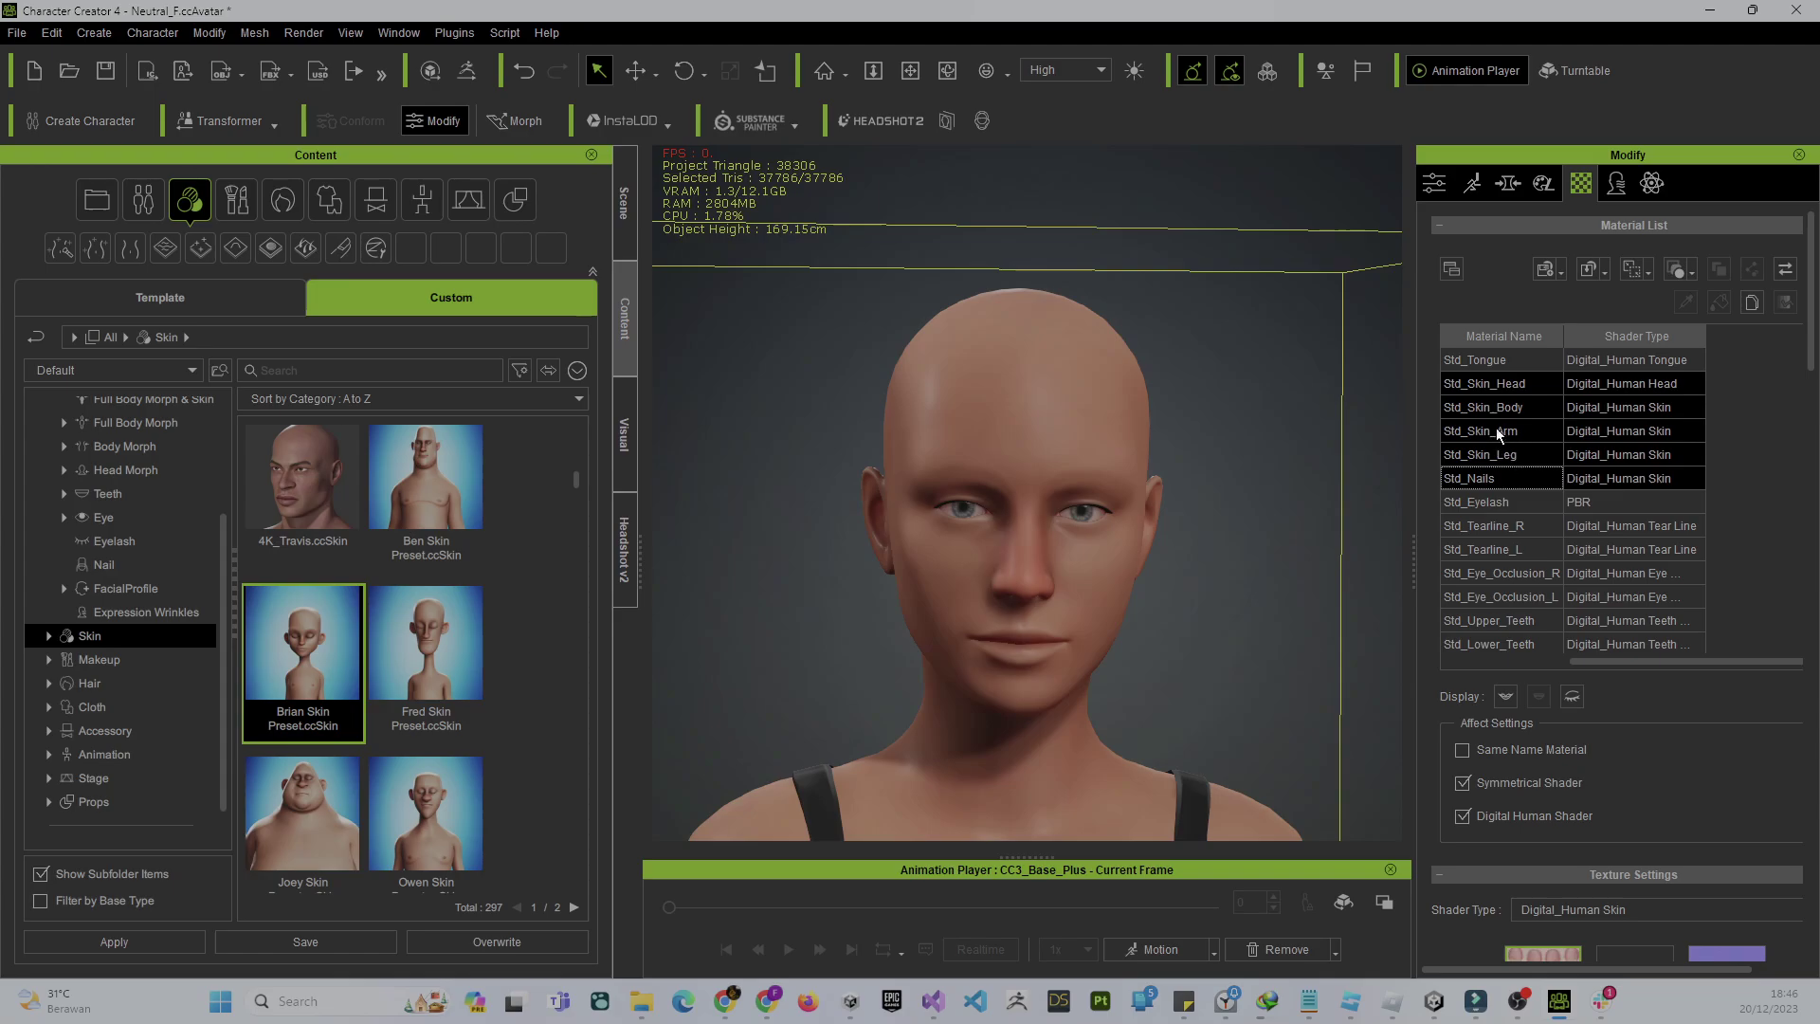
Step: Activate Skin Color in the shader settings of the selected skin and nail materials
left_click(1486, 477)
scroll(1479, 617, "down", 8)
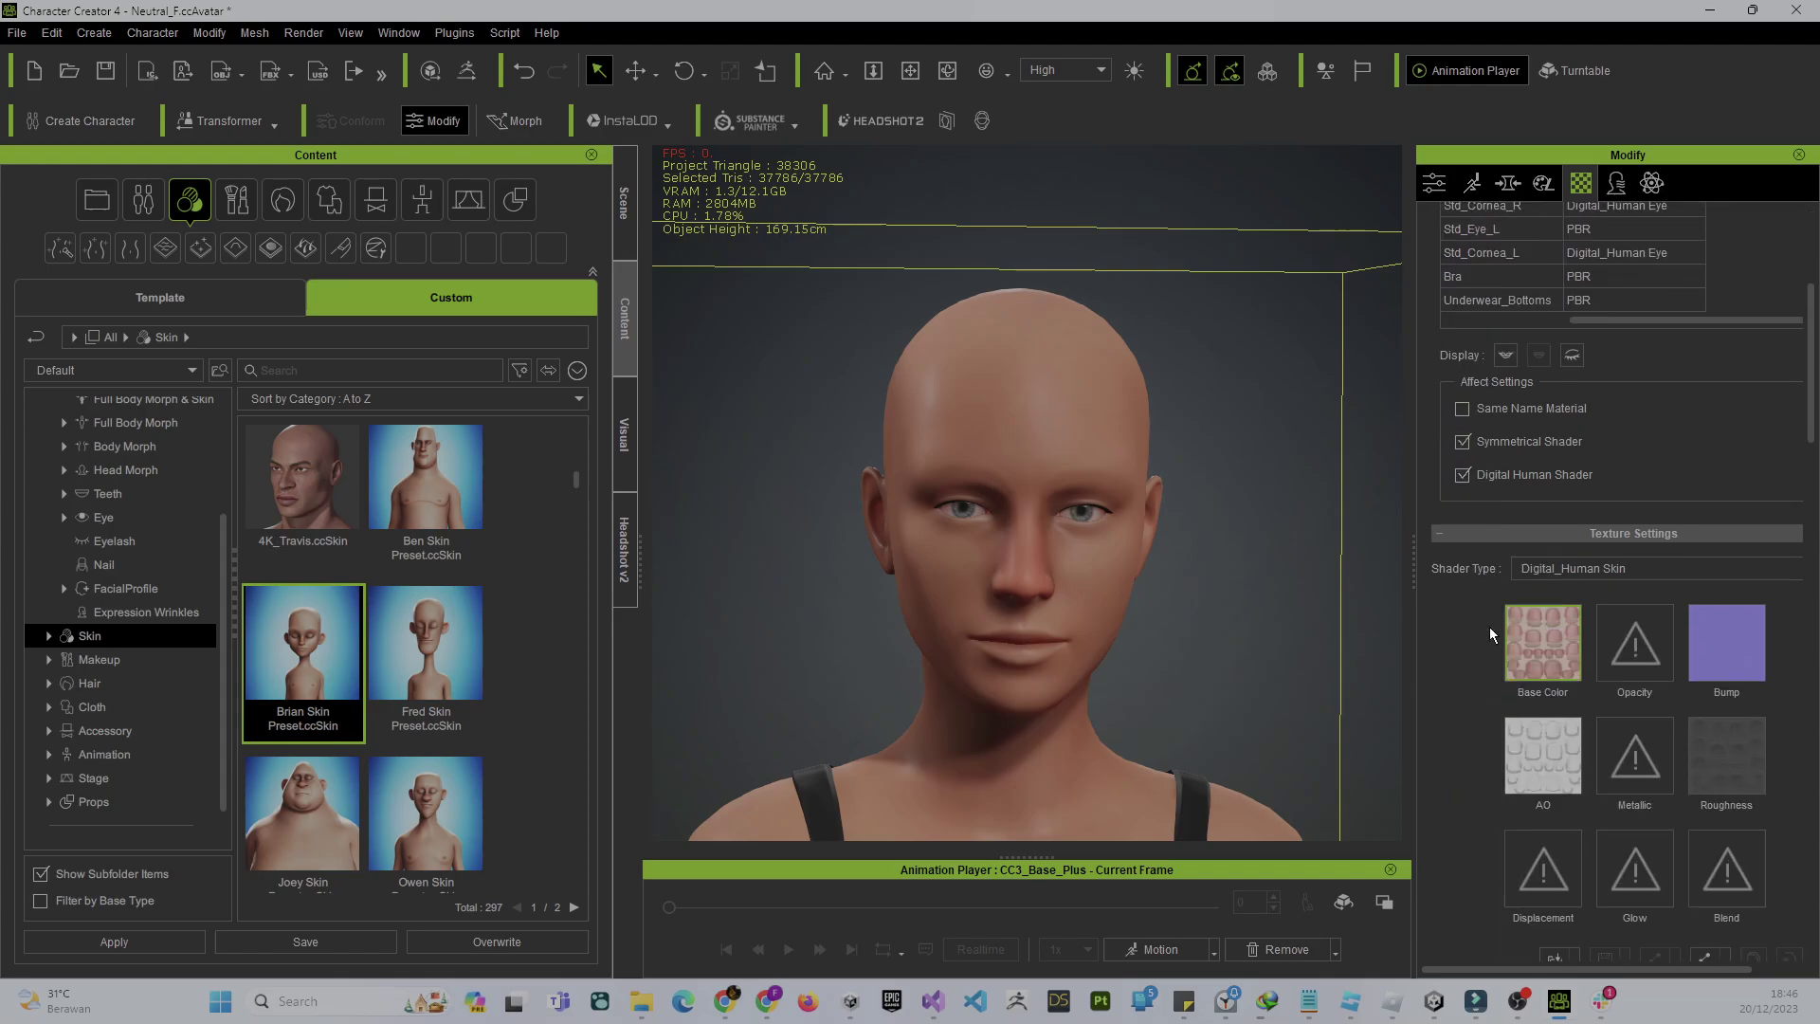
scroll(1489, 633, "down", 5)
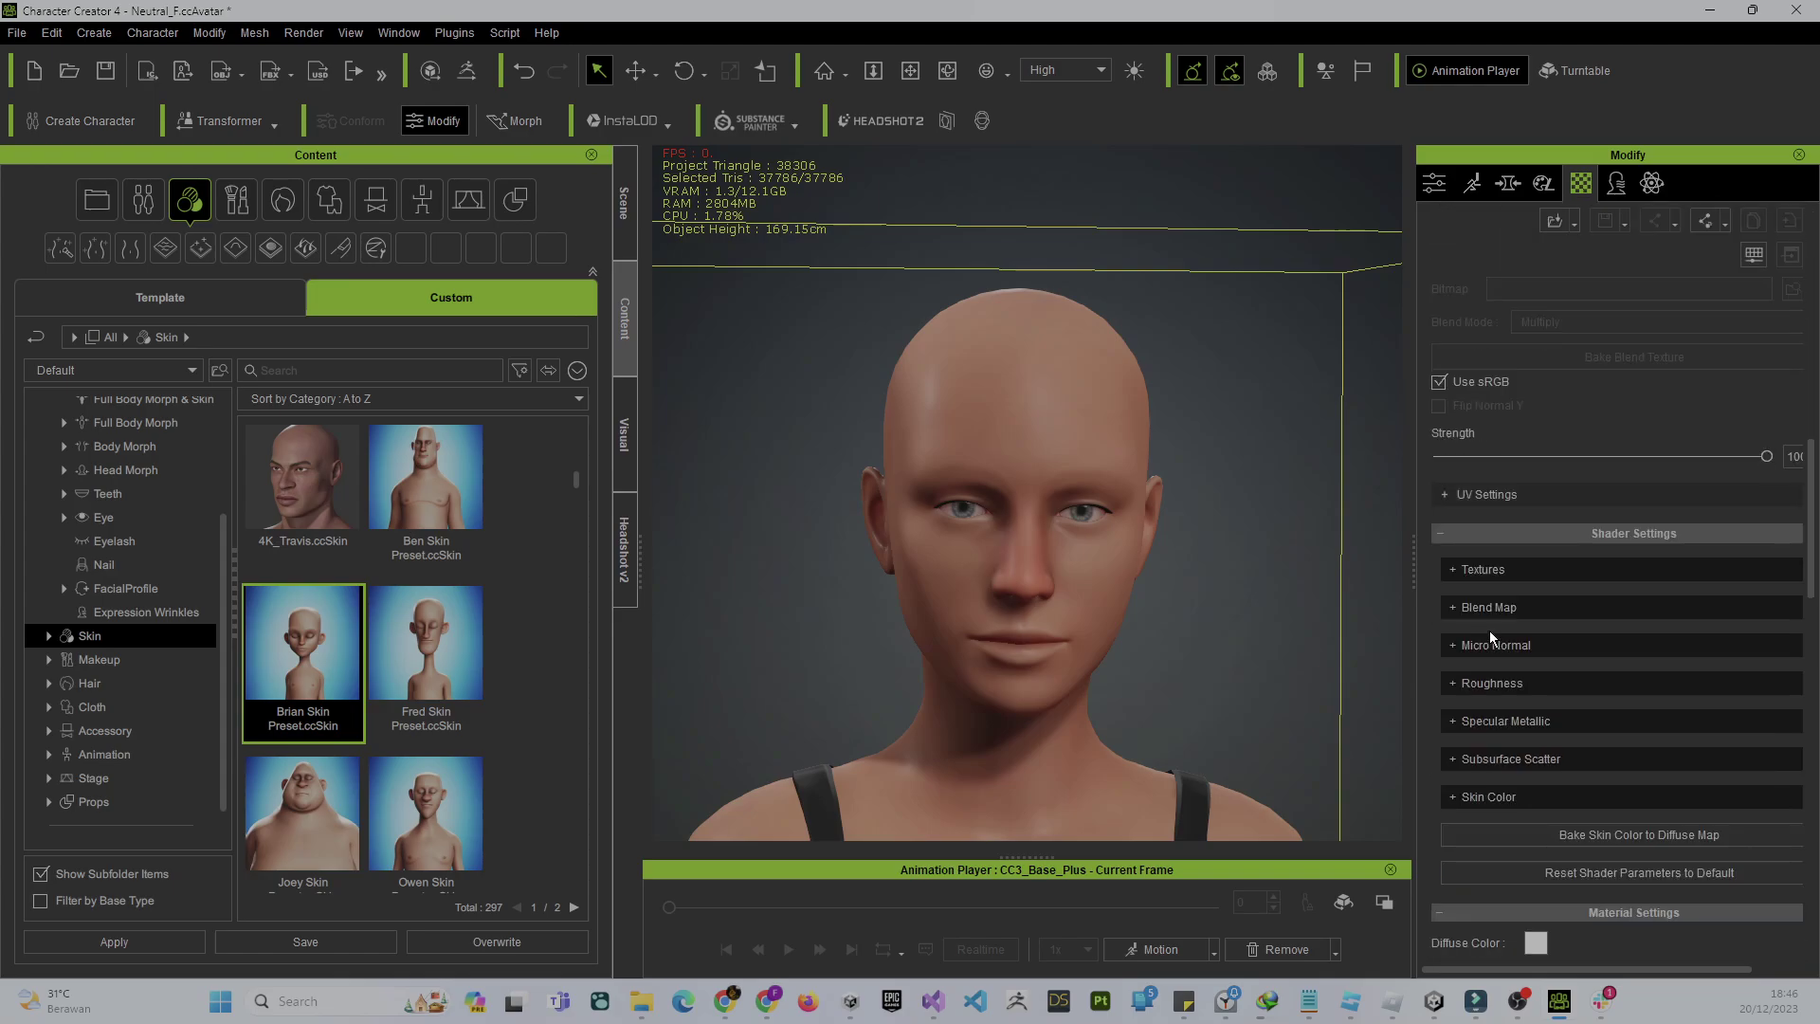
scroll(1488, 630, "down", 2)
left_click(1452, 628)
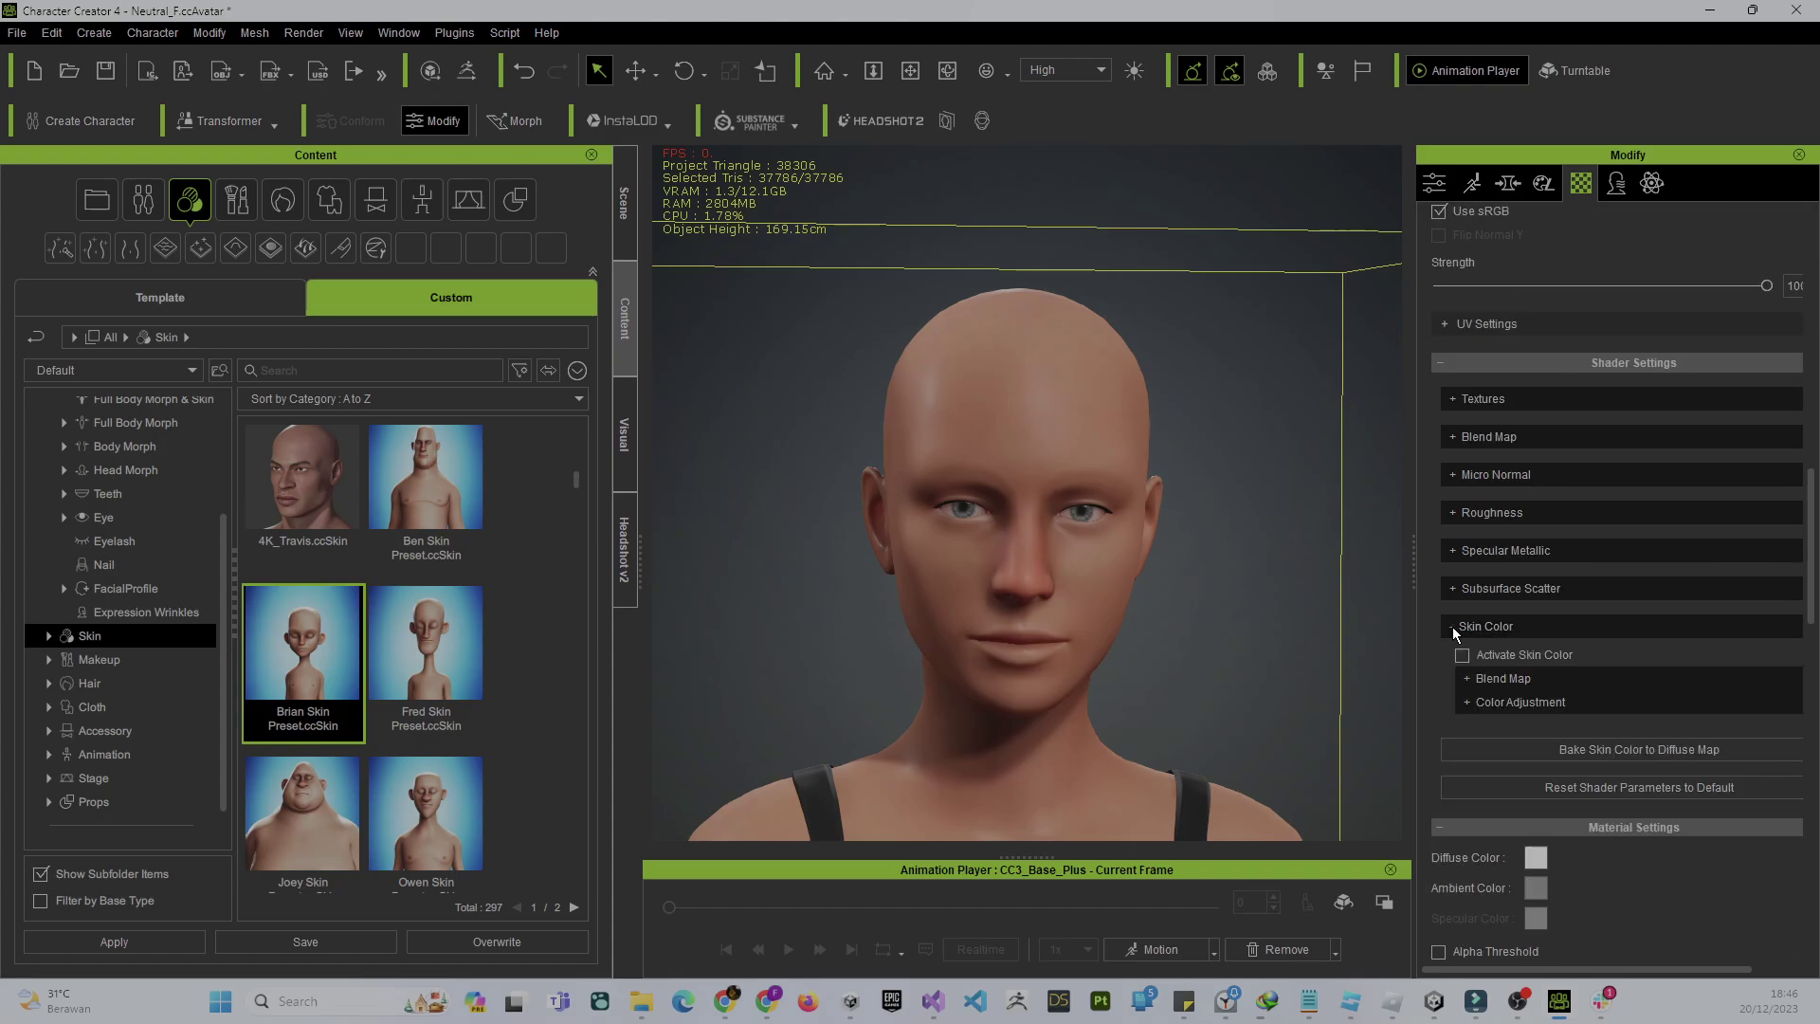
left_click(1463, 655)
Step: Bake the skin color to the diffuse map and turn Activate Skin Color back on
scroll(1597, 659, "down", 1)
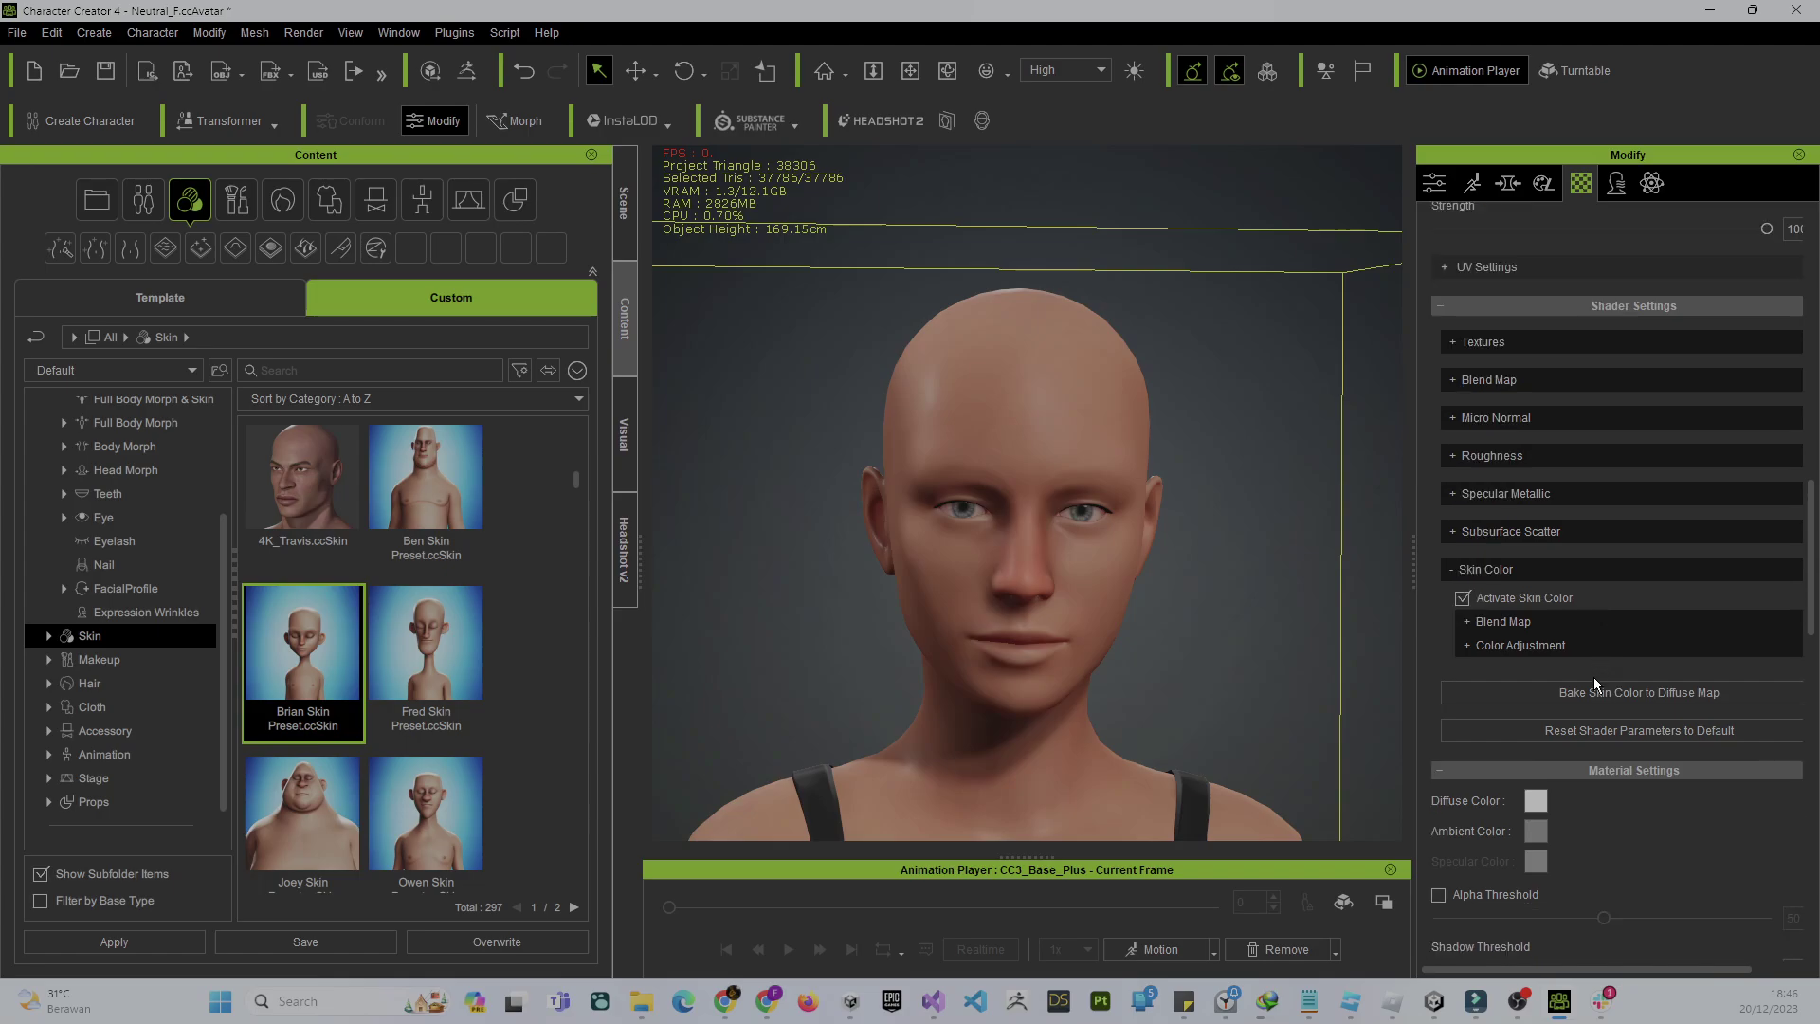
left_click(1535, 692)
left_click(1464, 598)
Step: Activate the skin editor and set the texture size of the Head and Body materials to 4096 x 4096
scroll(1543, 600, "up", 5)
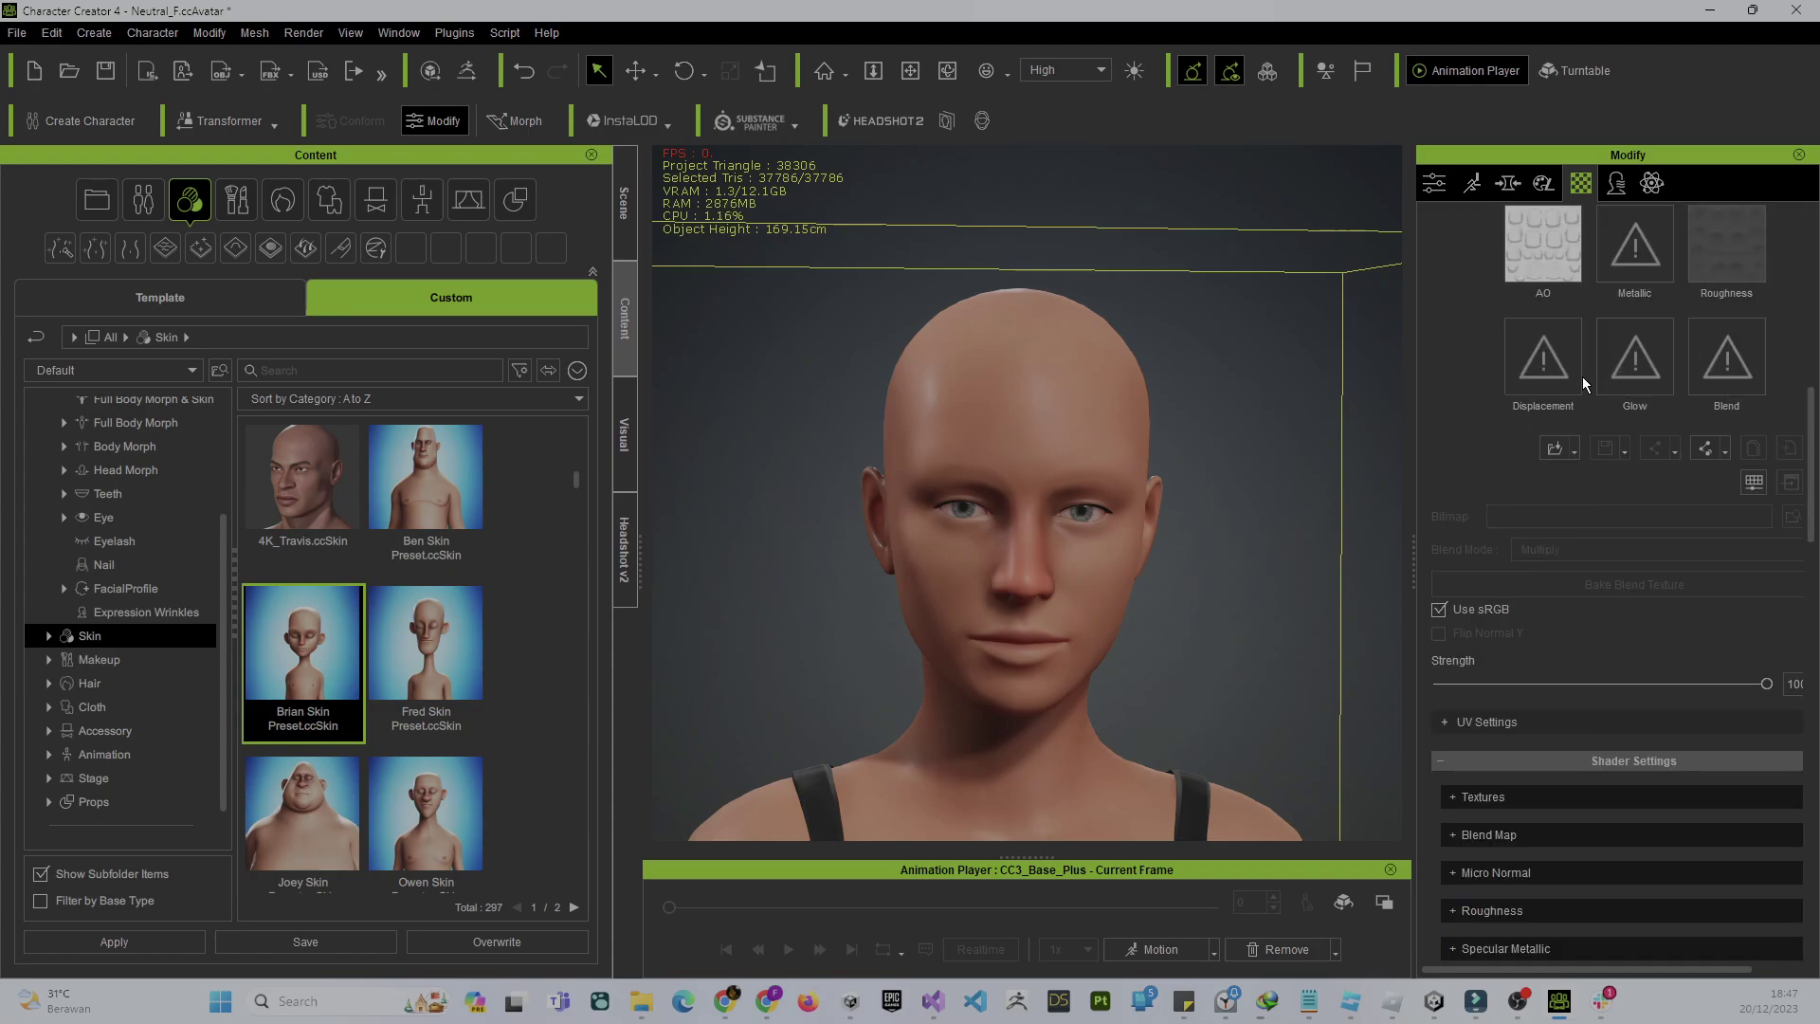
left_click(1543, 183)
left_click(1439, 258)
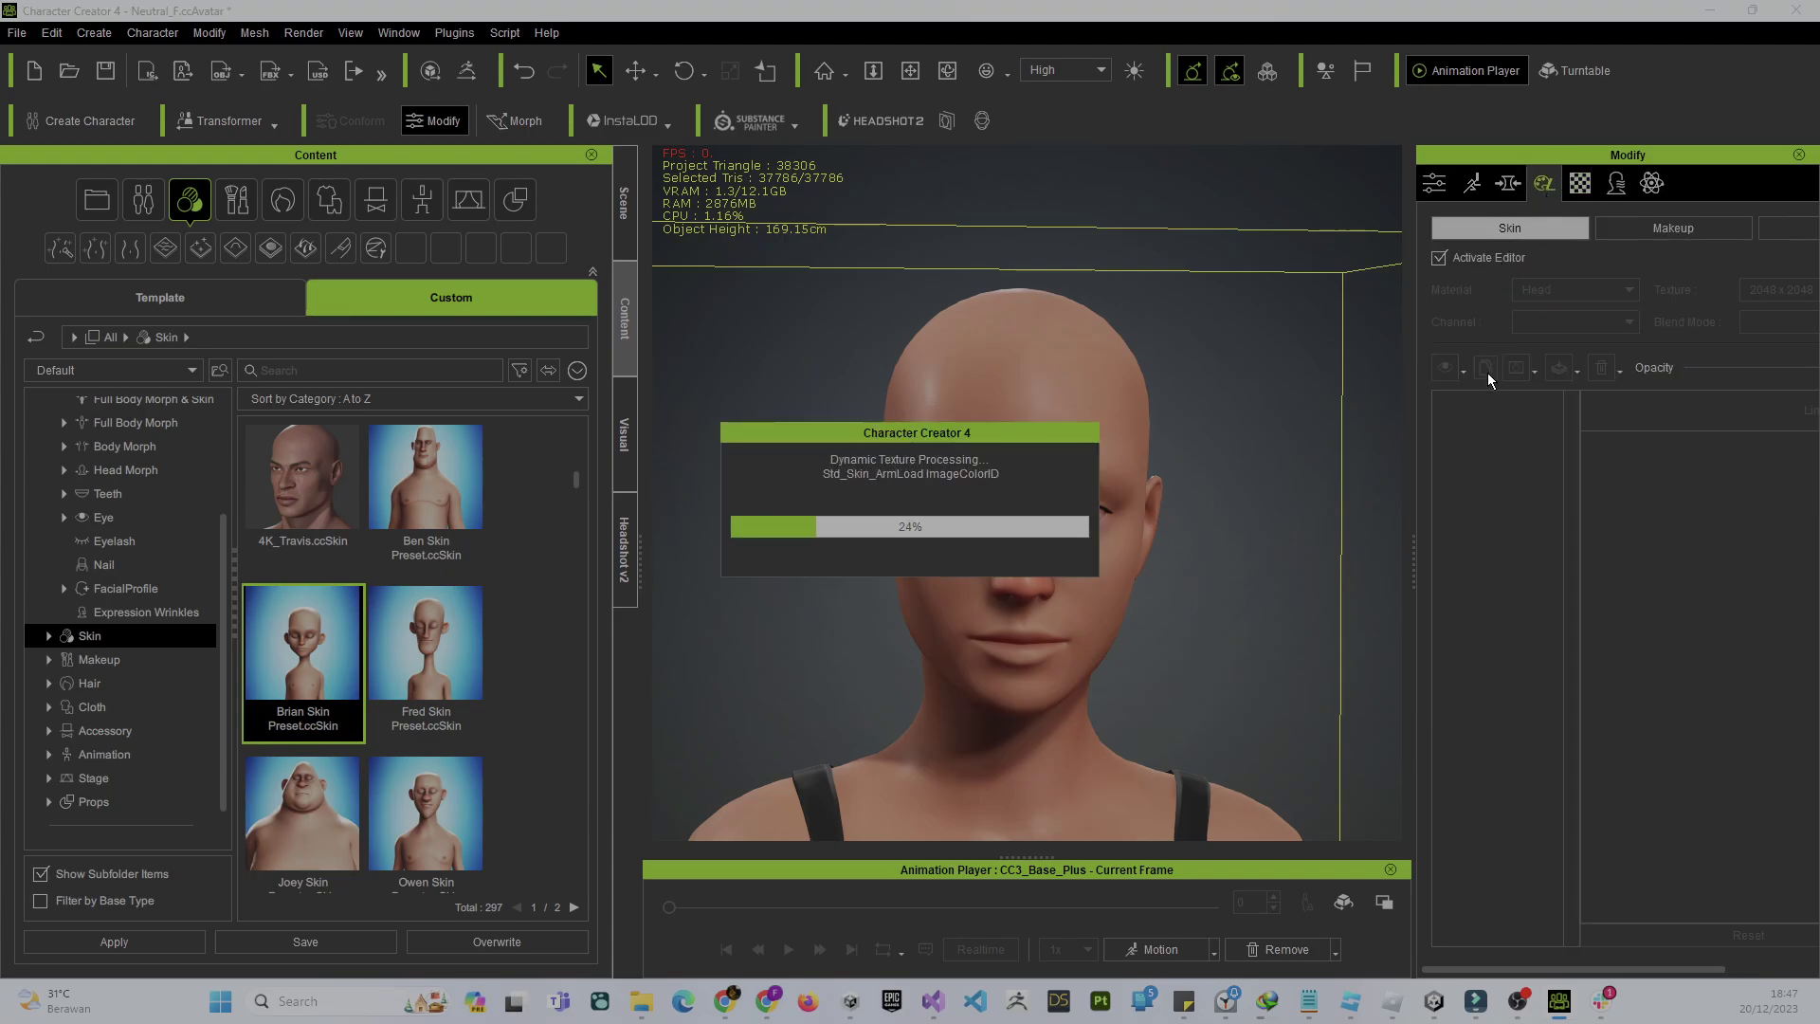
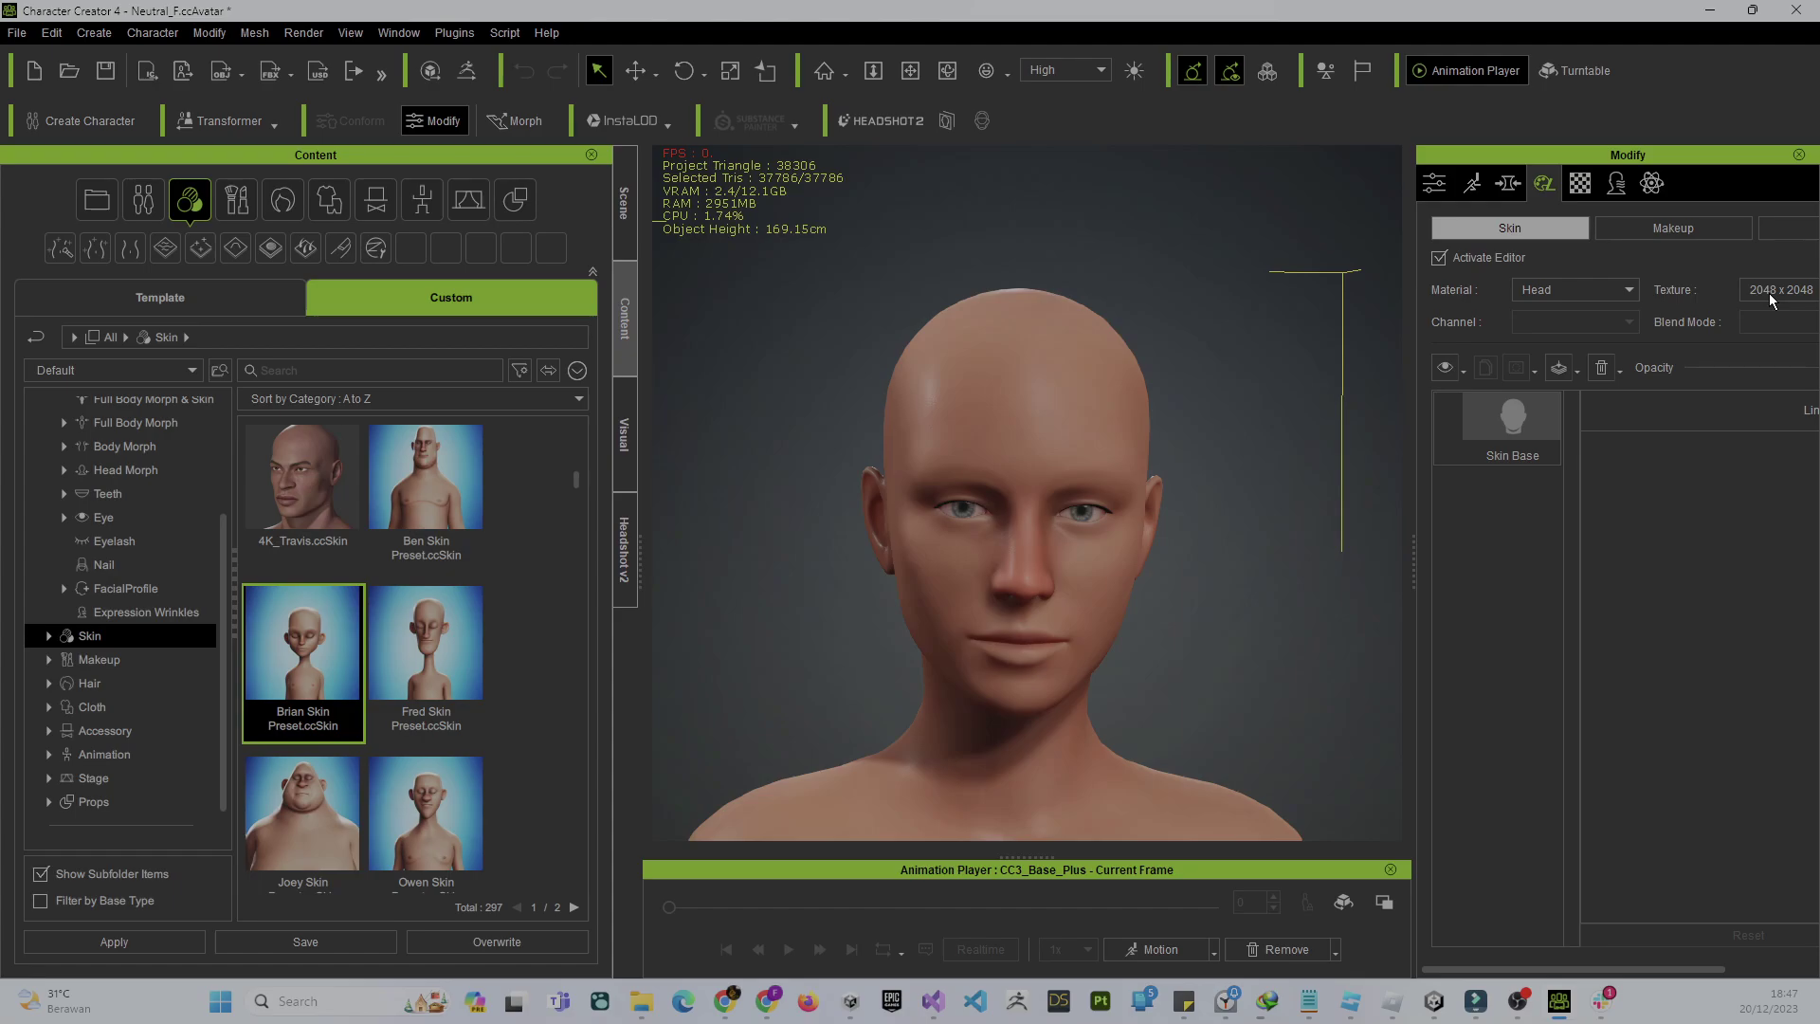
left_click(1769, 293)
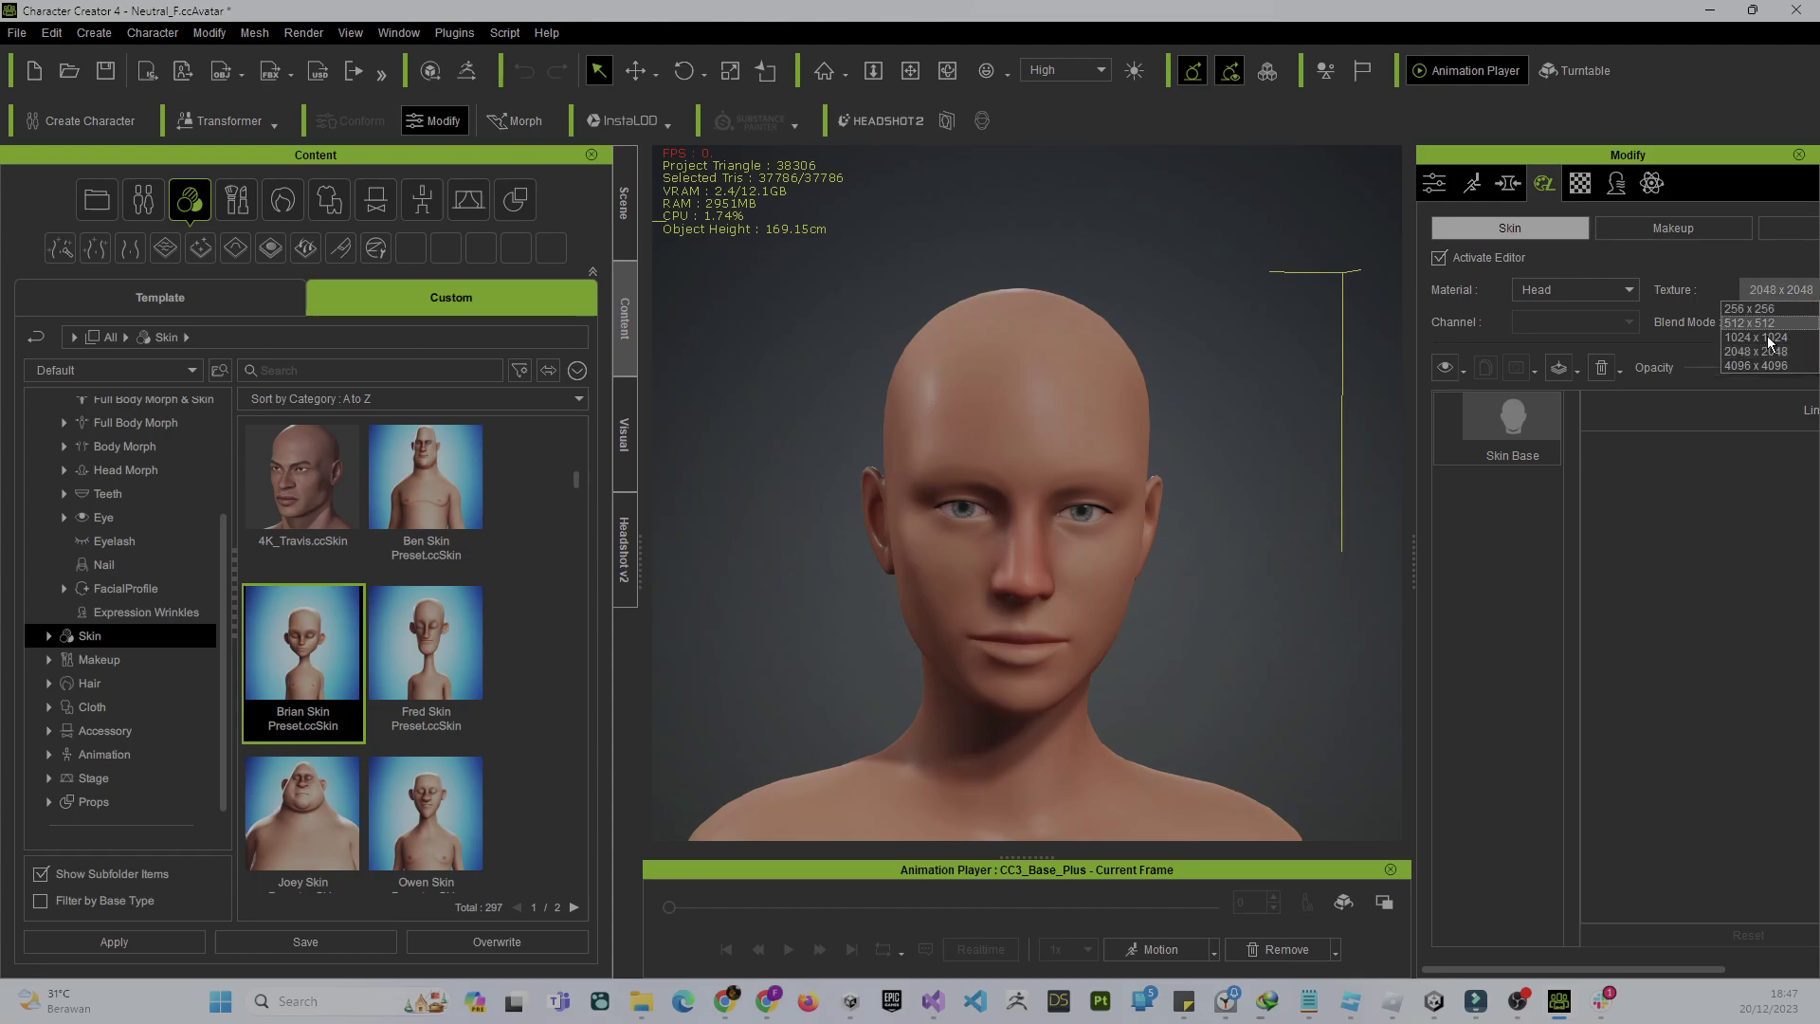
left_click(1761, 365)
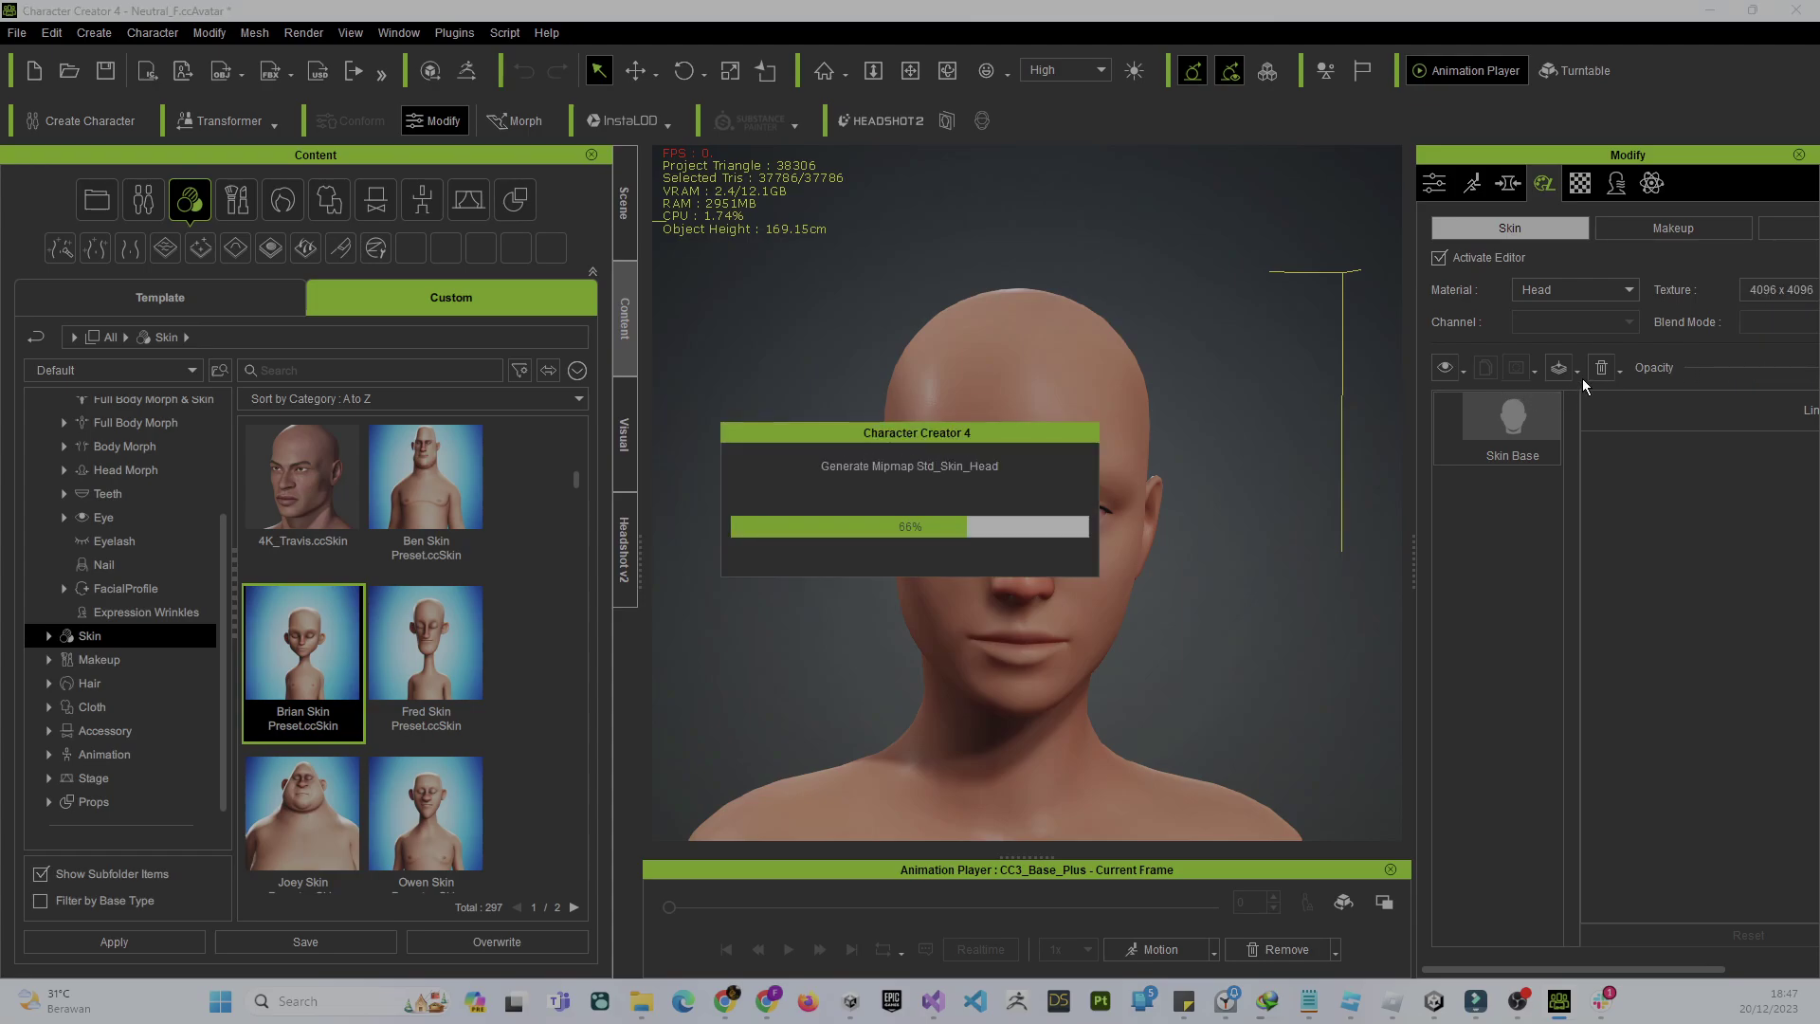
left_click(1591, 292)
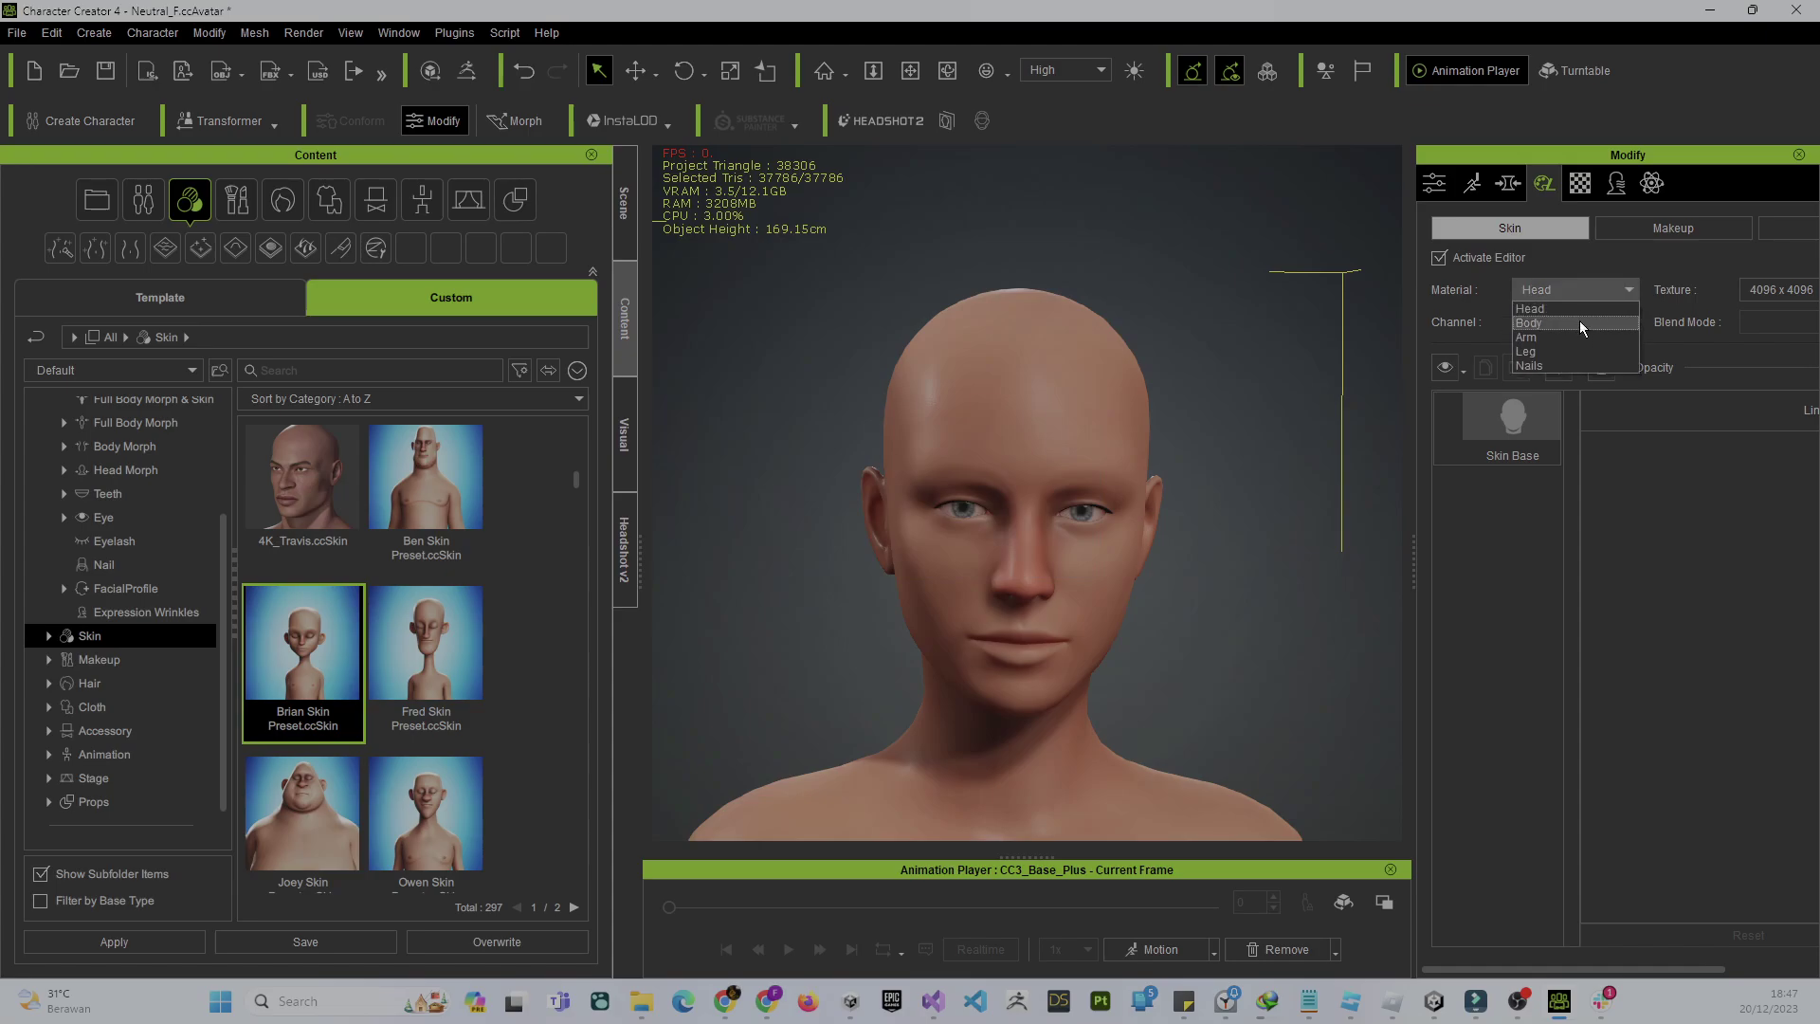
left_click(1580, 321)
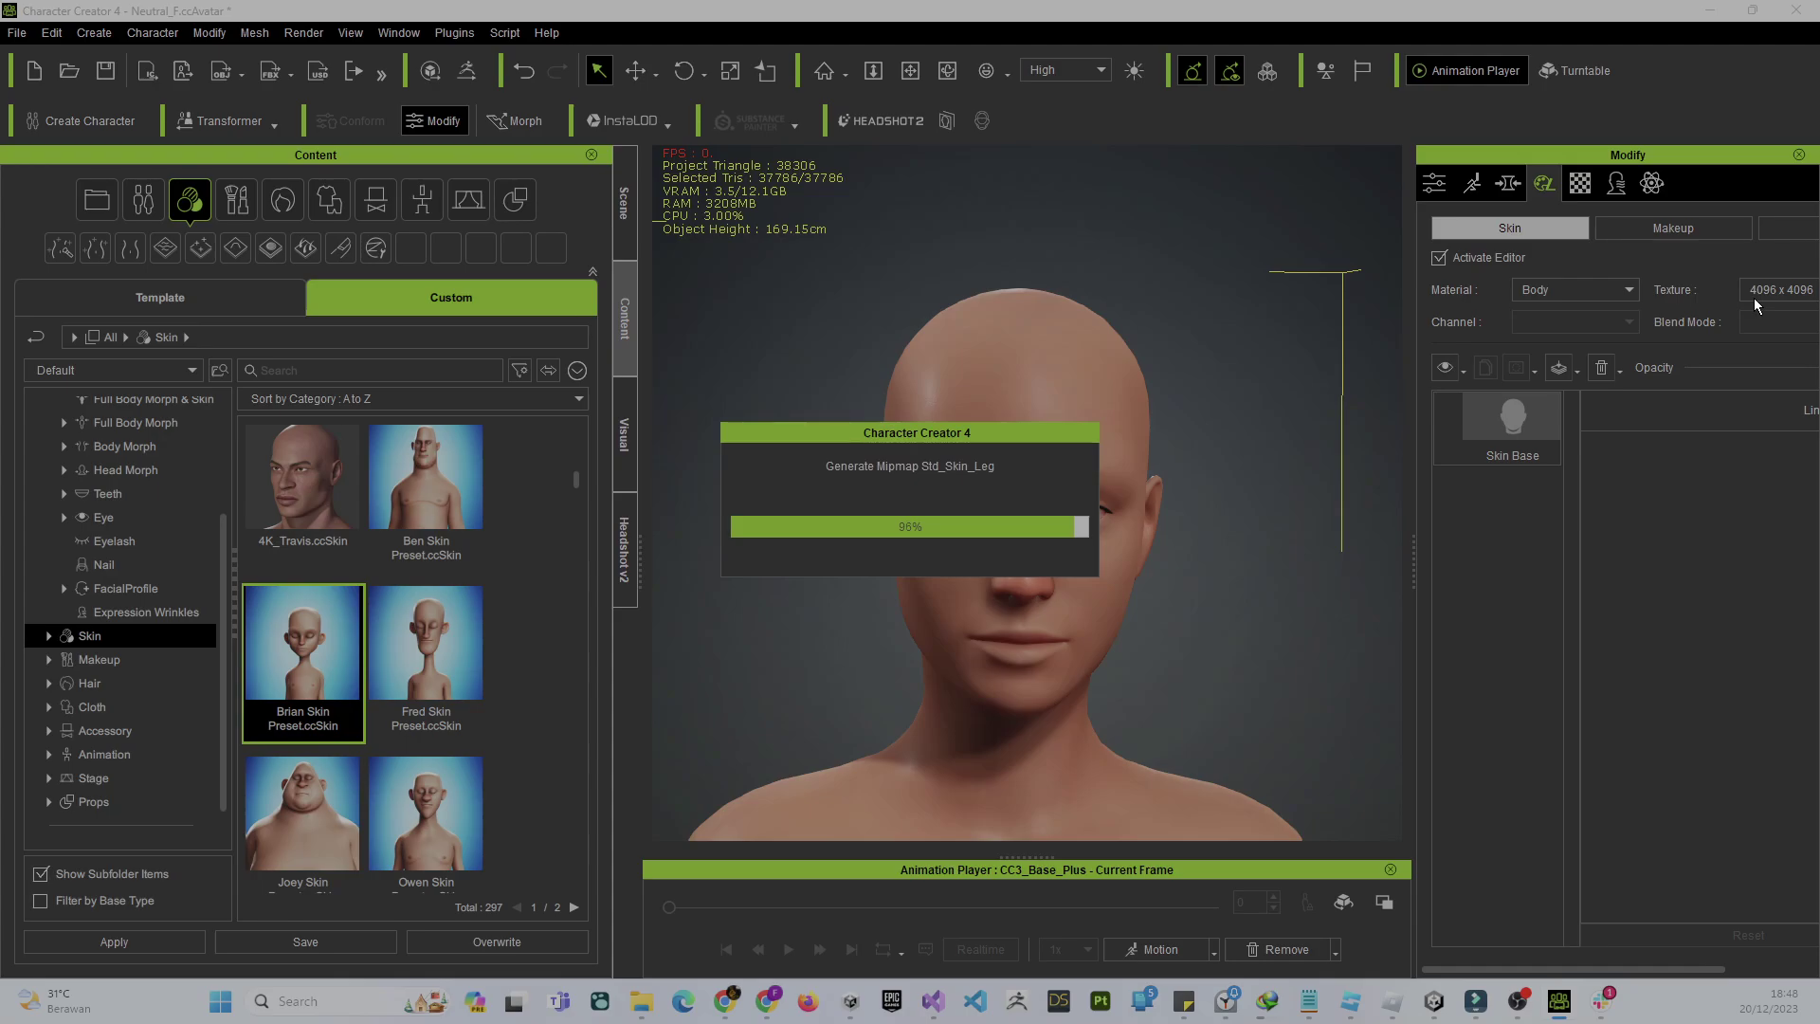
Step: Check the texture size of the Arm, Leg and Nails materials, and deactivate the skin editor
left_click(1591, 295)
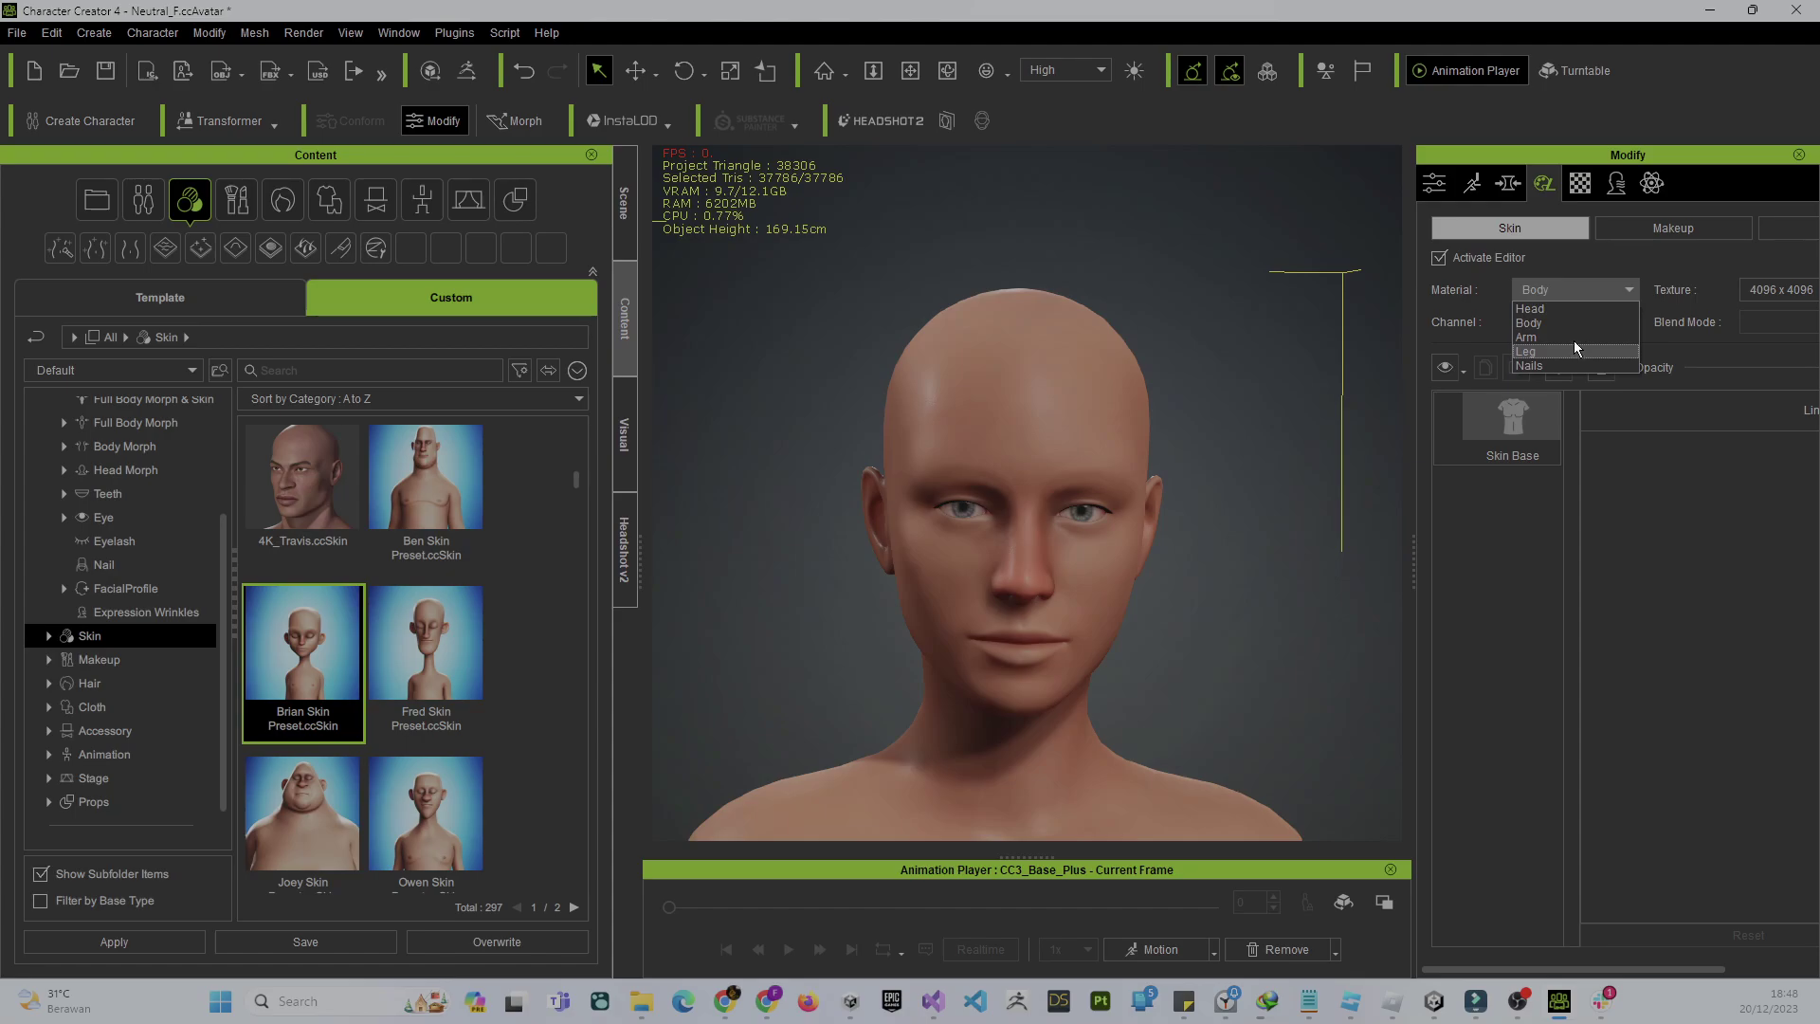
left_click(1573, 338)
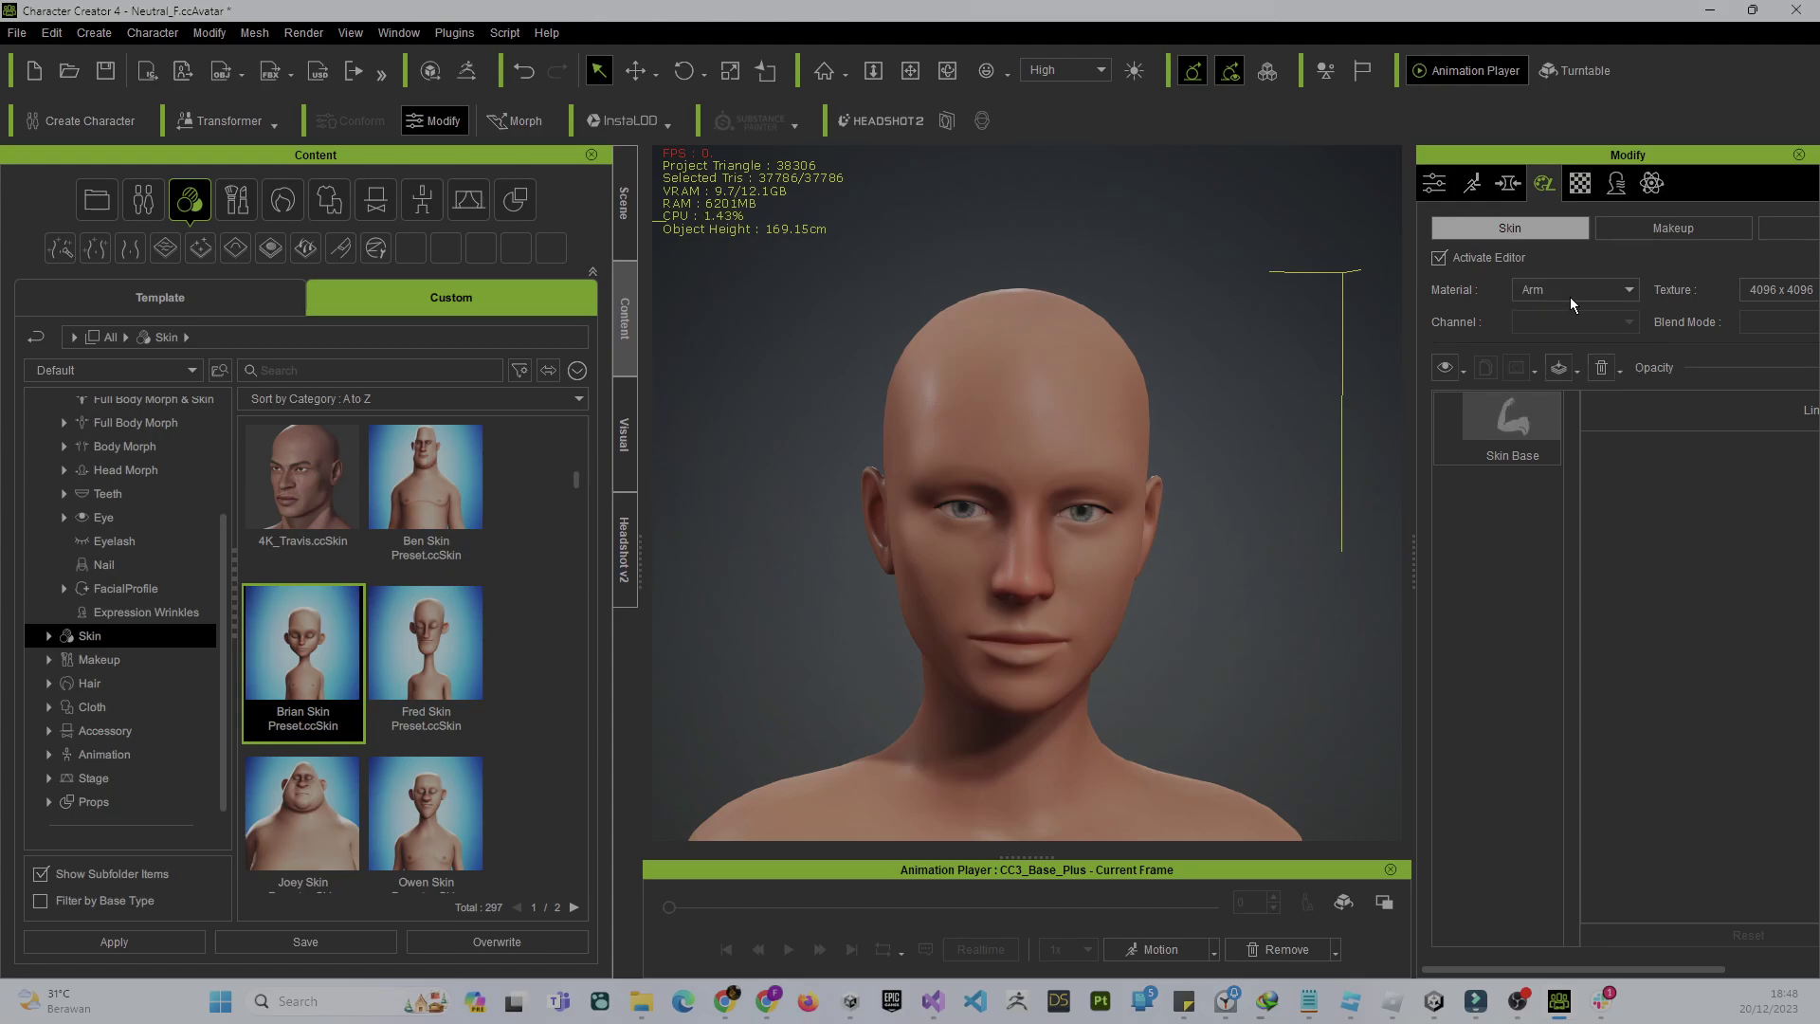
scroll(1570, 298, "down", 1)
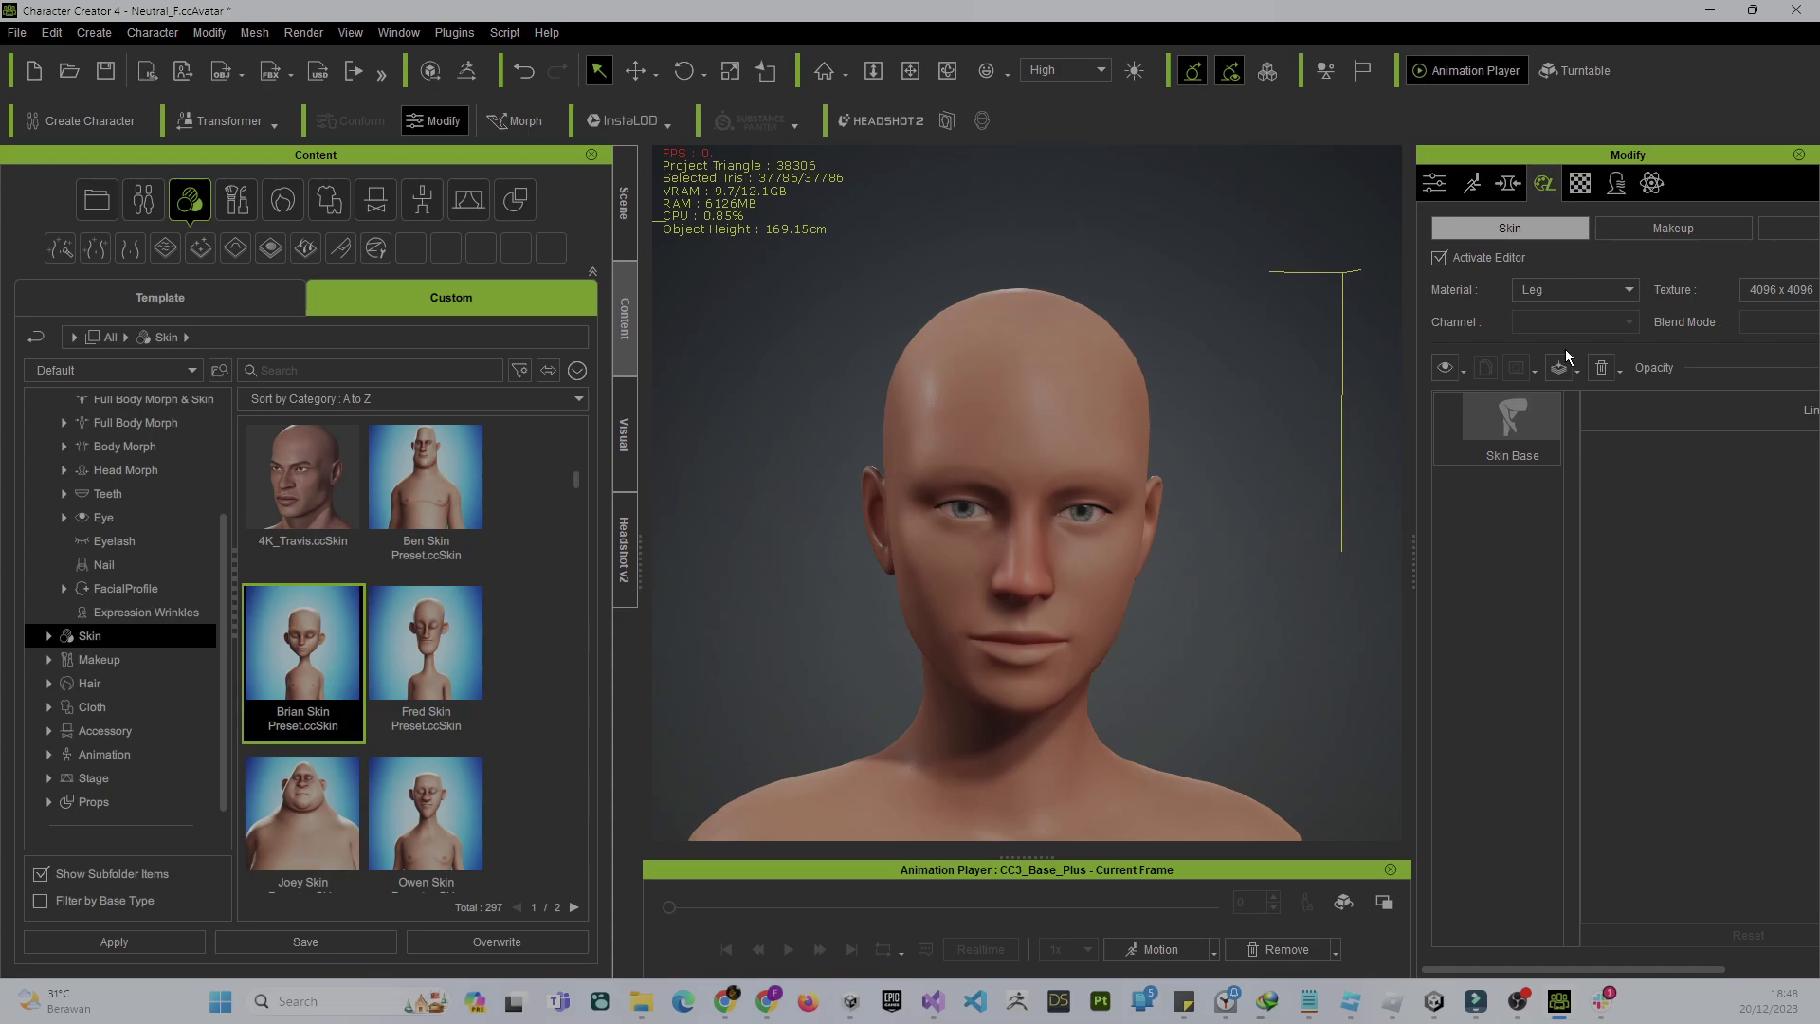
left_click(1592, 296)
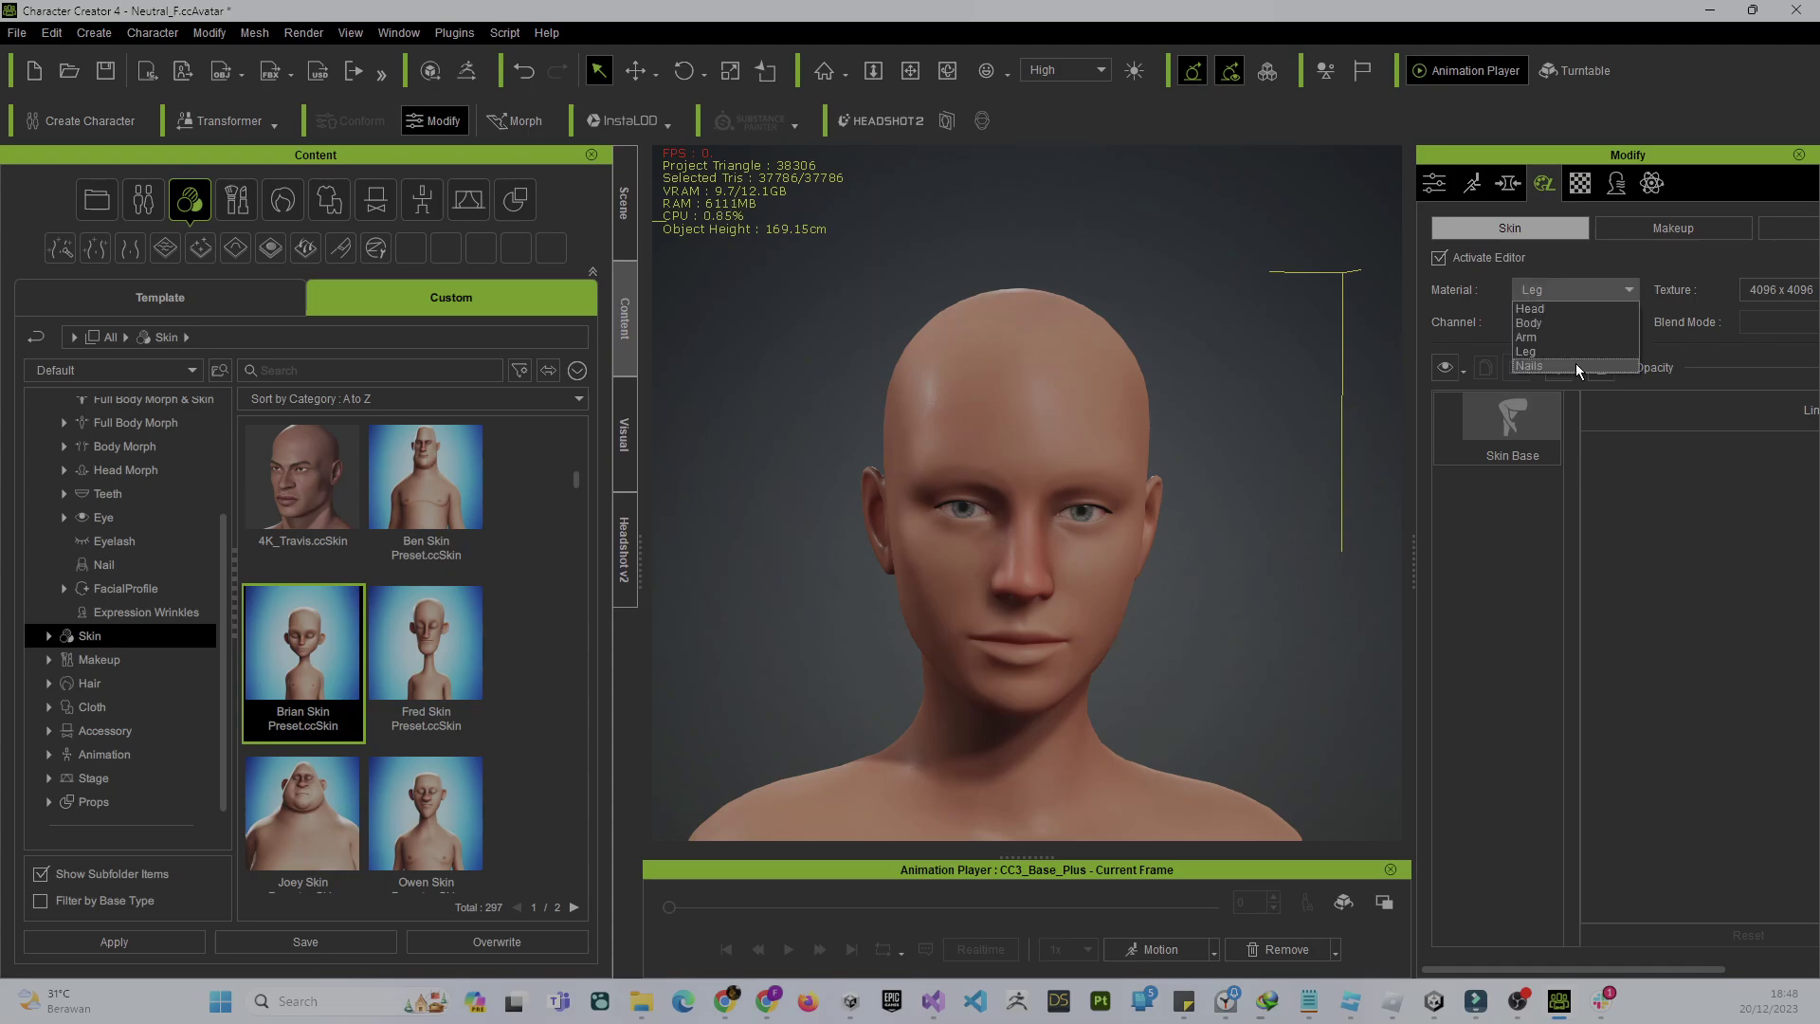
left_click(1575, 362)
key("Down")
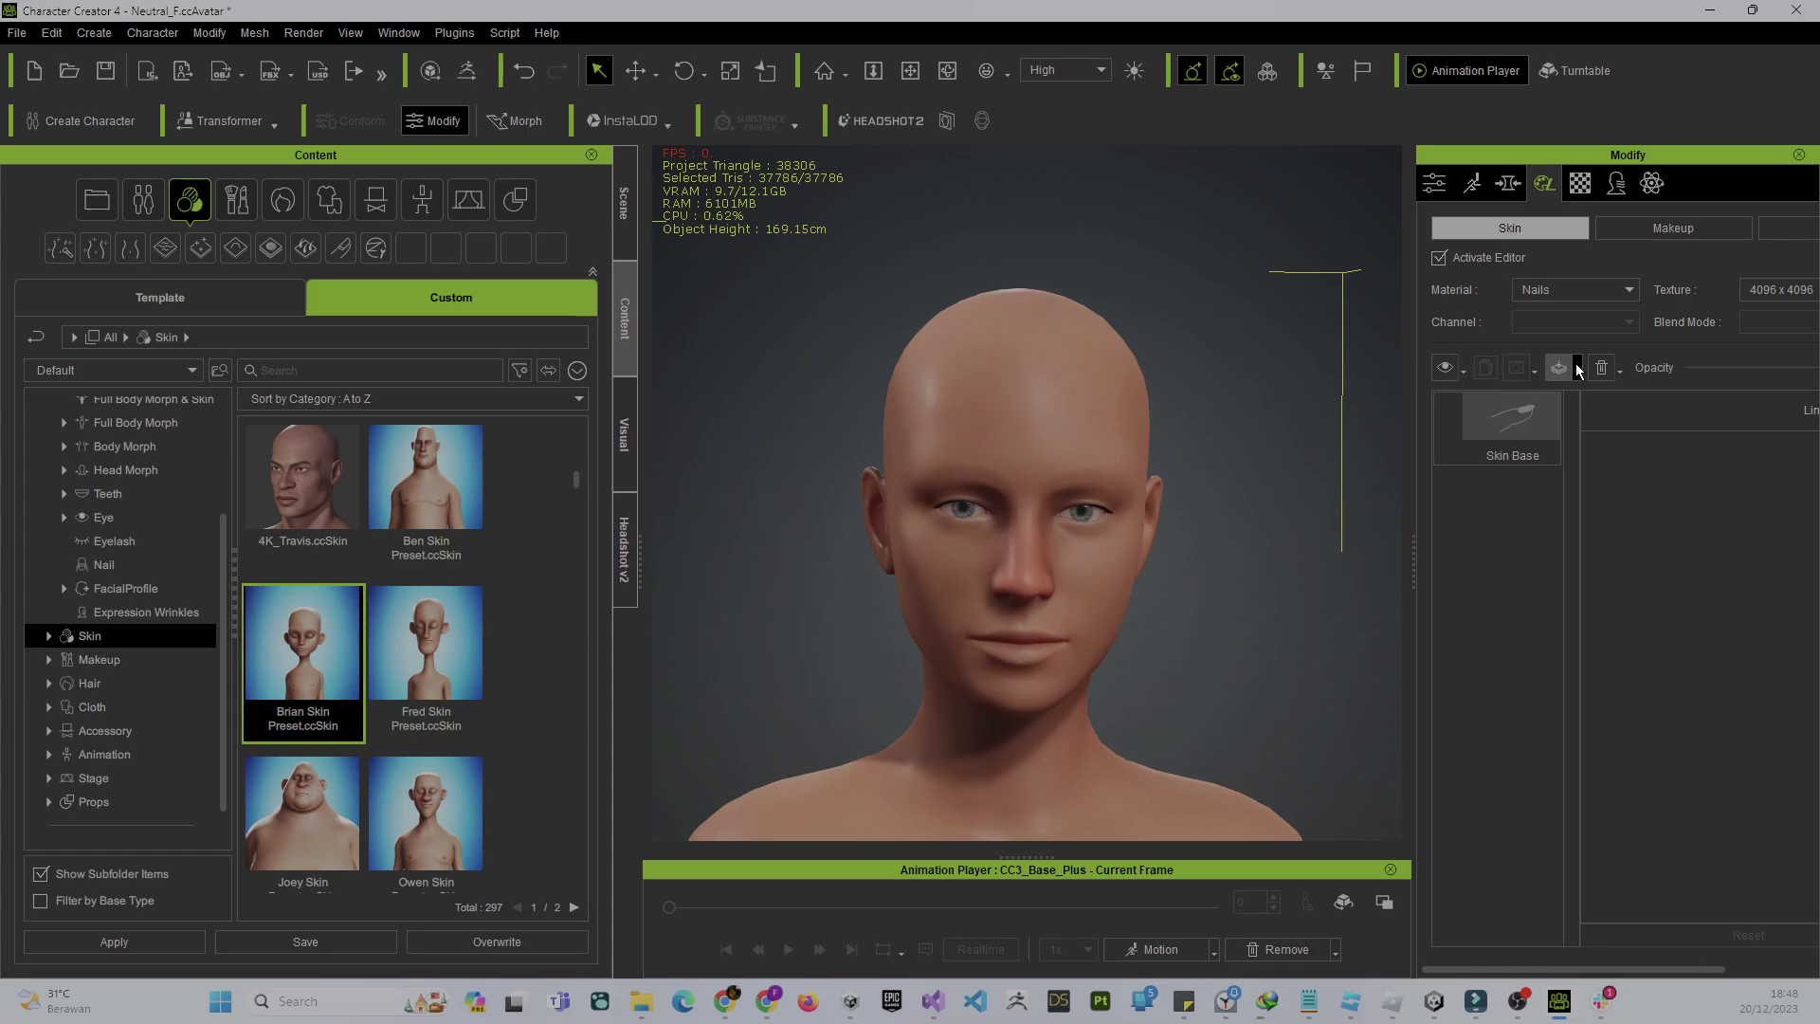
left_click(1440, 259)
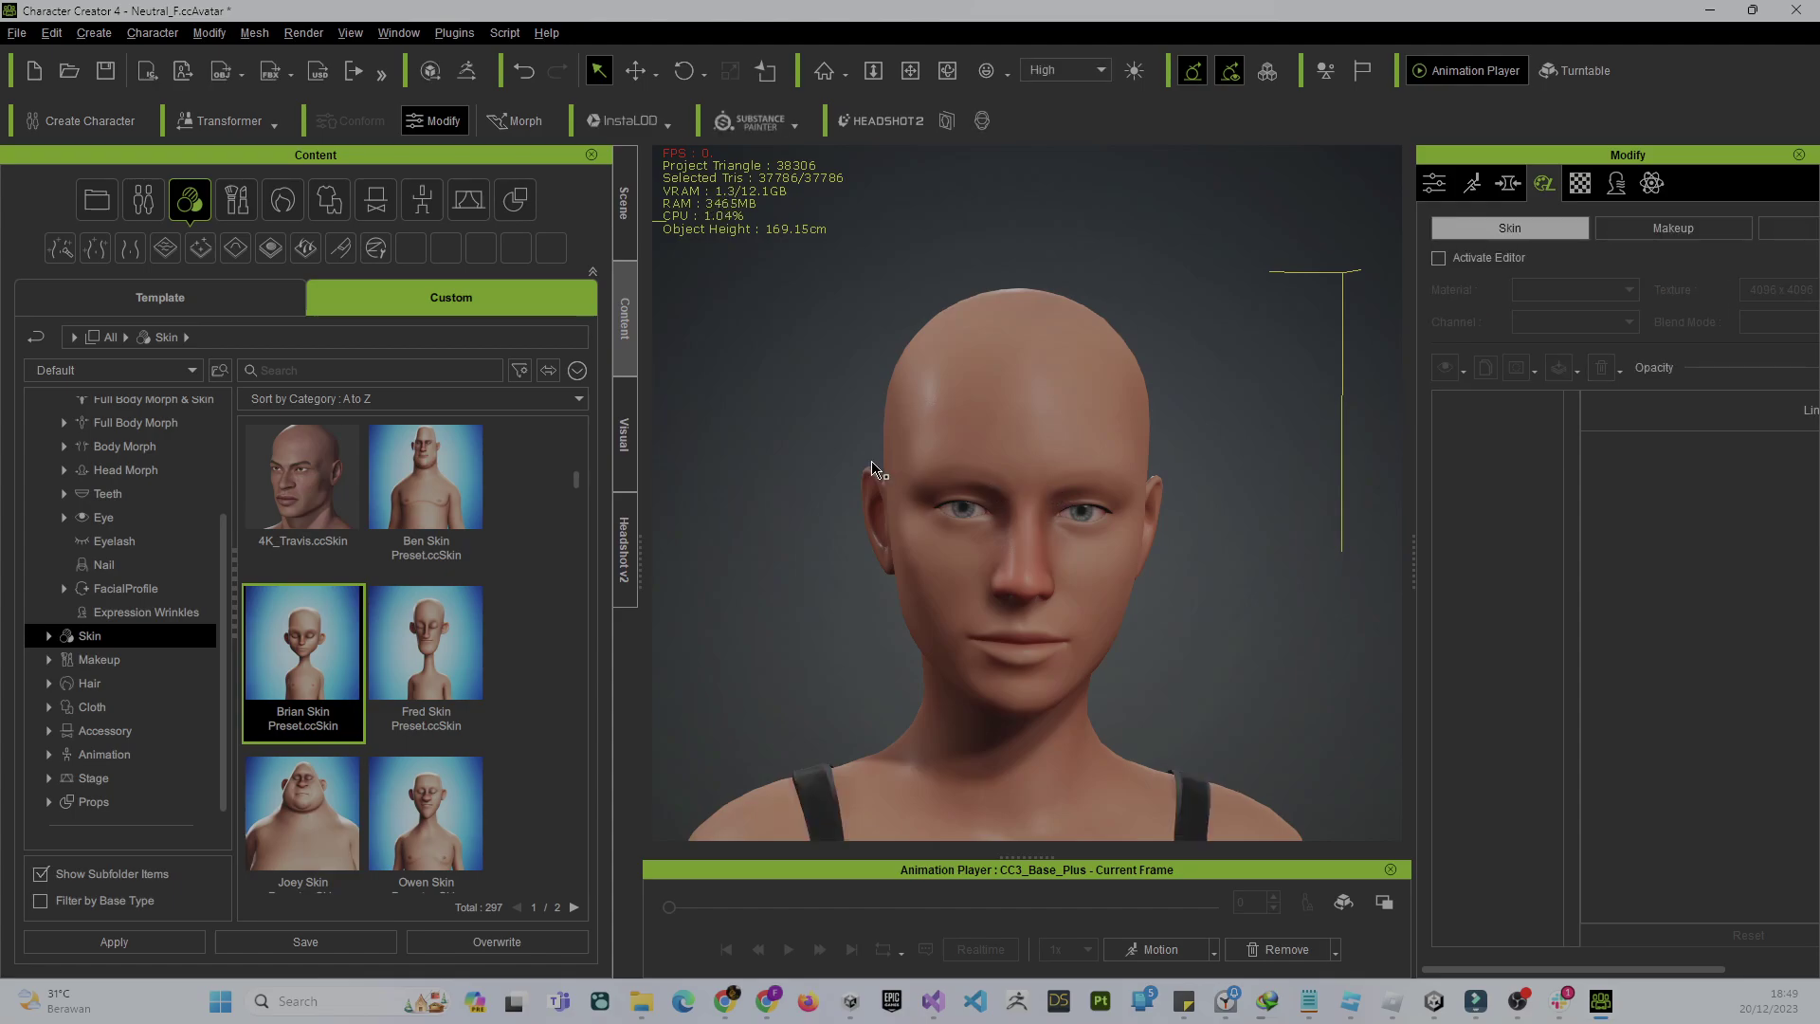
Step: Examine the character's face and full body, and the texture maps in the skin materials' shader settings
right_click_drag(879, 471, 1003, 502)
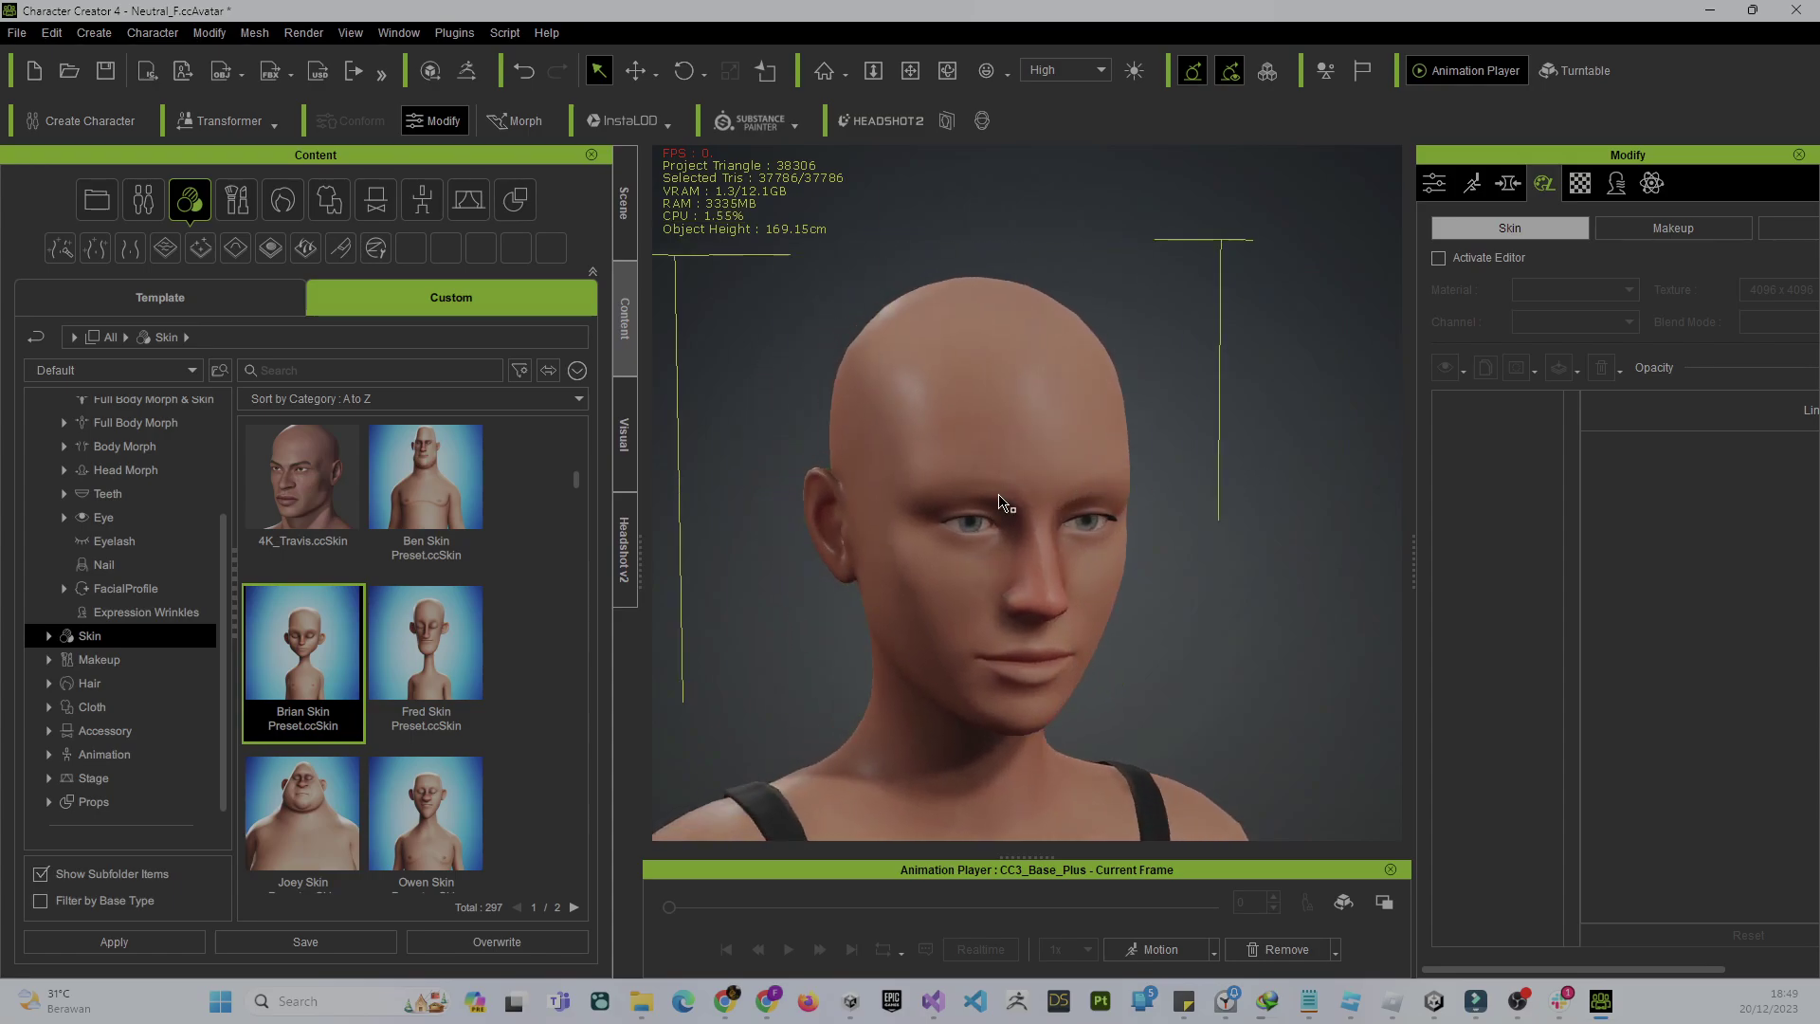
key("f")
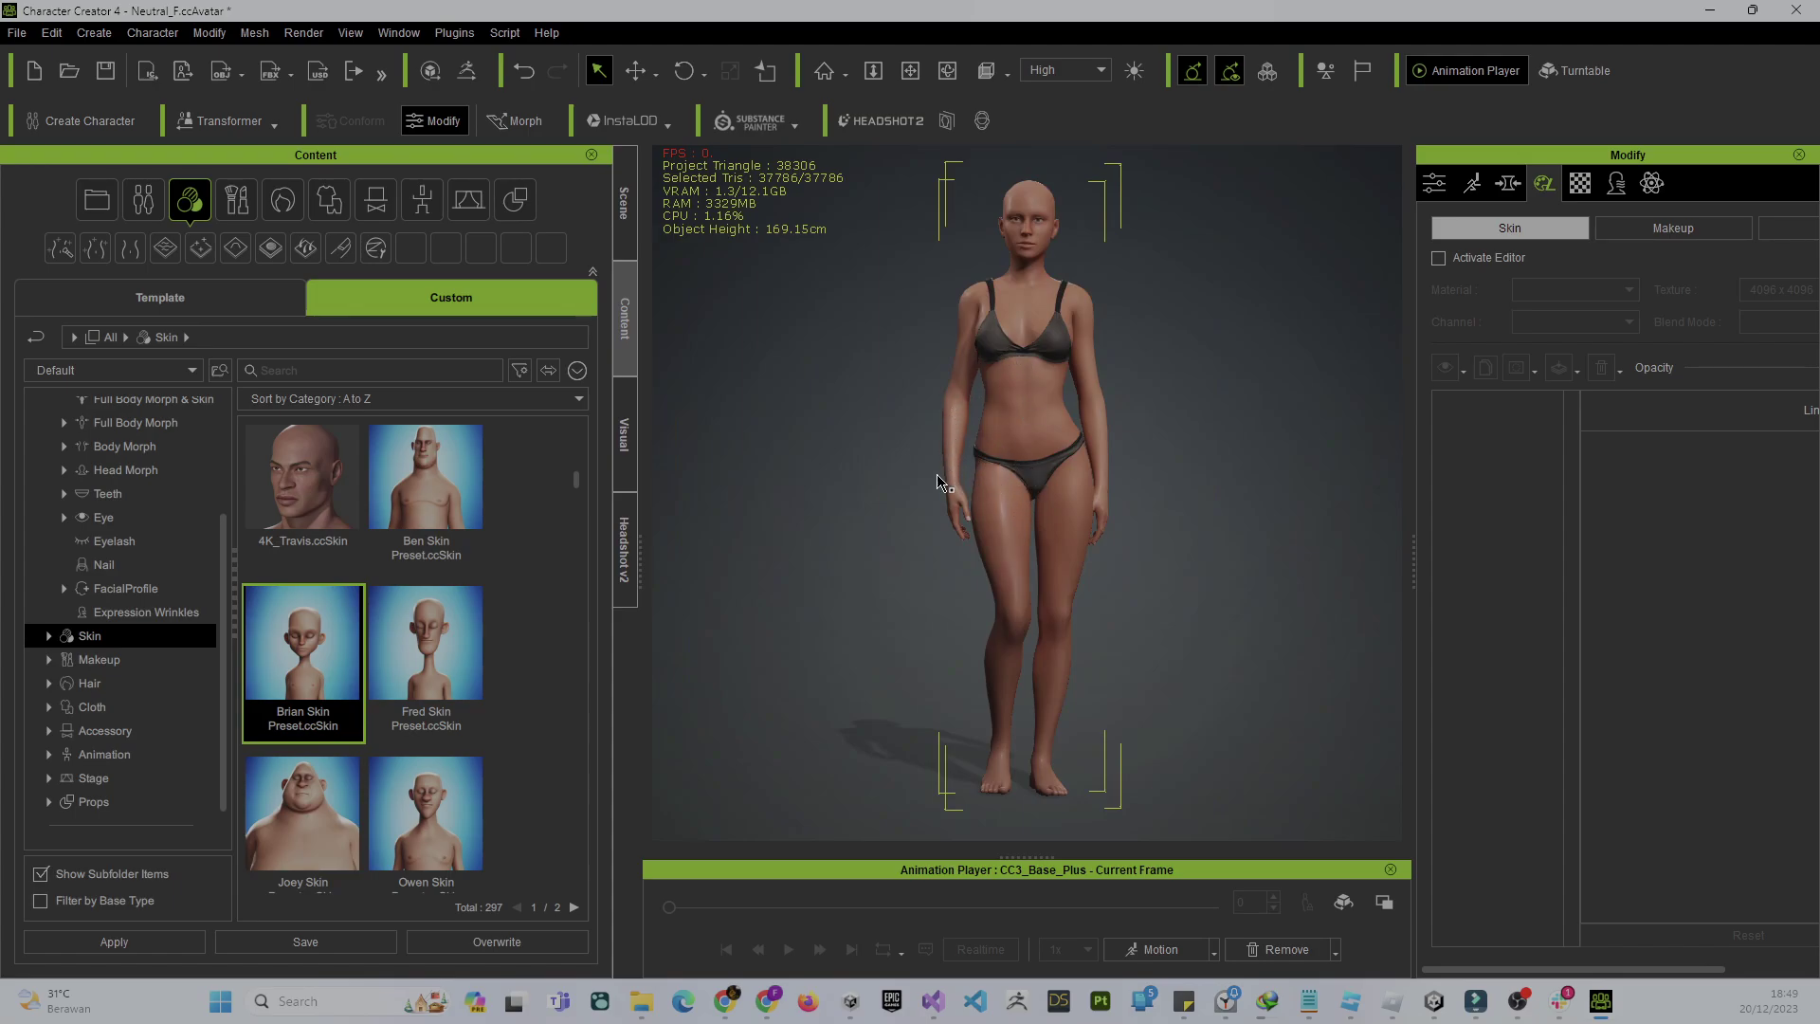
right_click_drag(896, 476, 1265, 406)
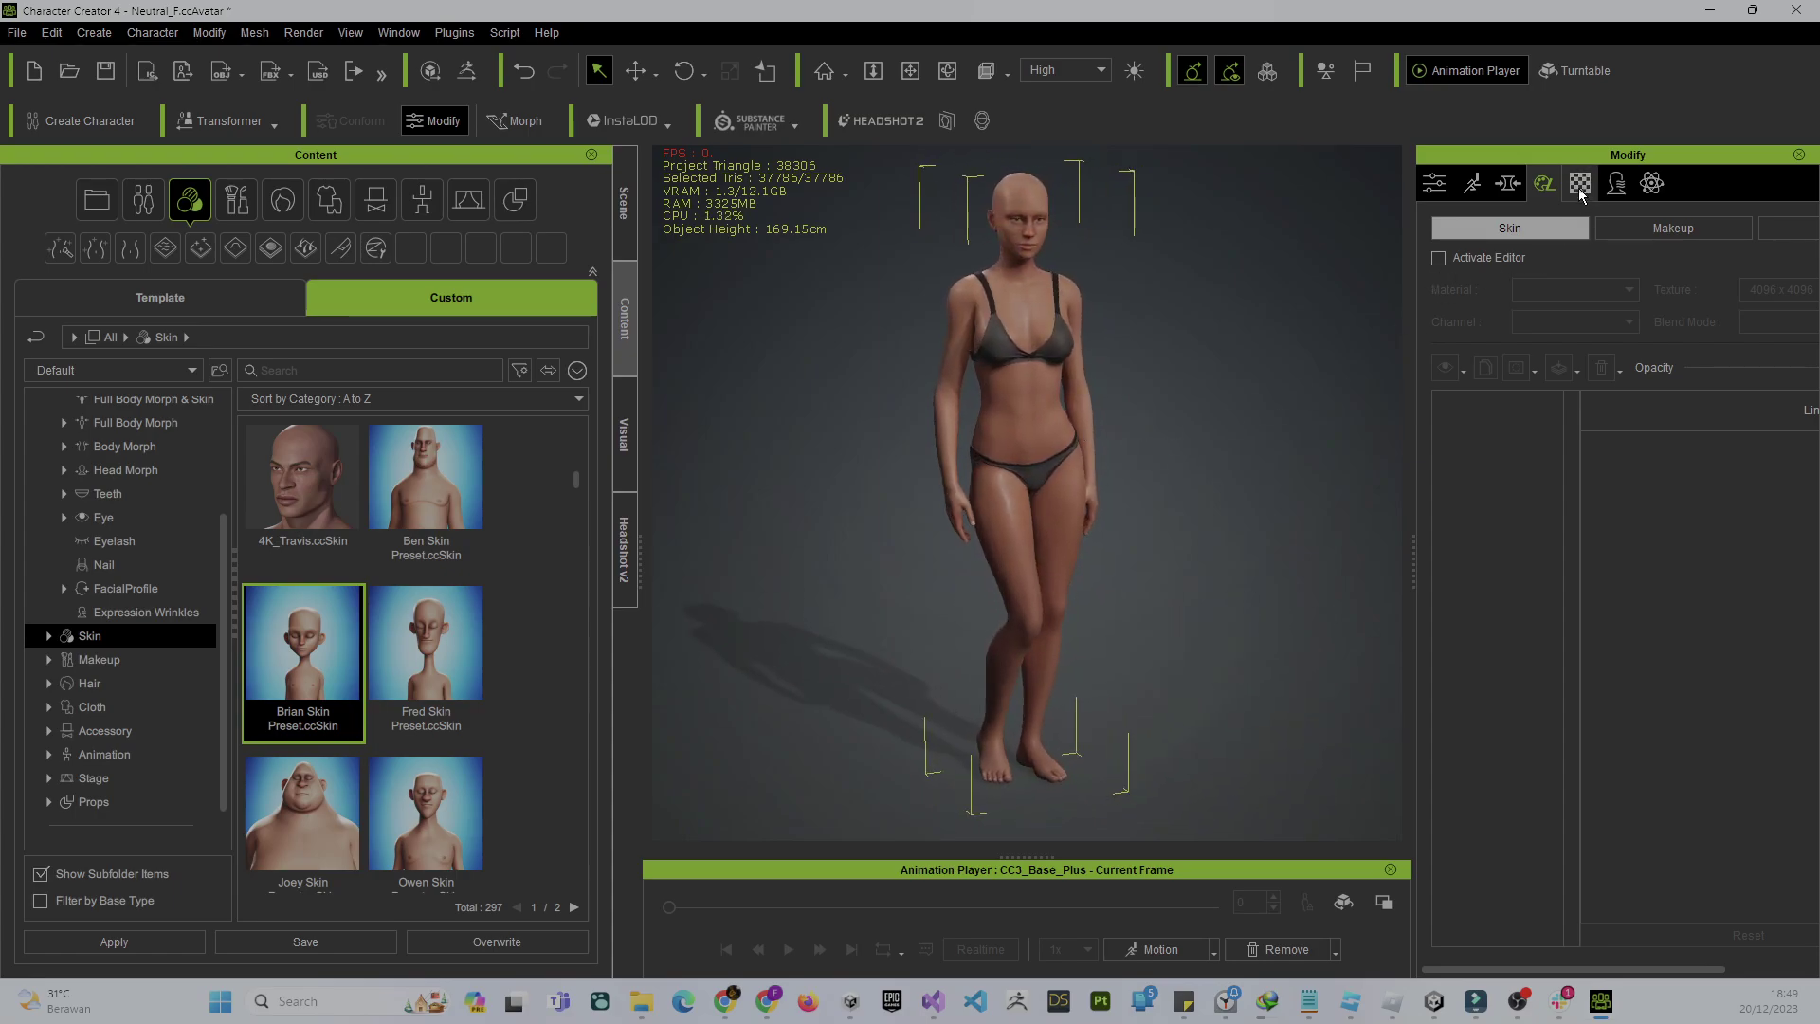
left_click(1579, 188)
scroll(1517, 448, "down", 6)
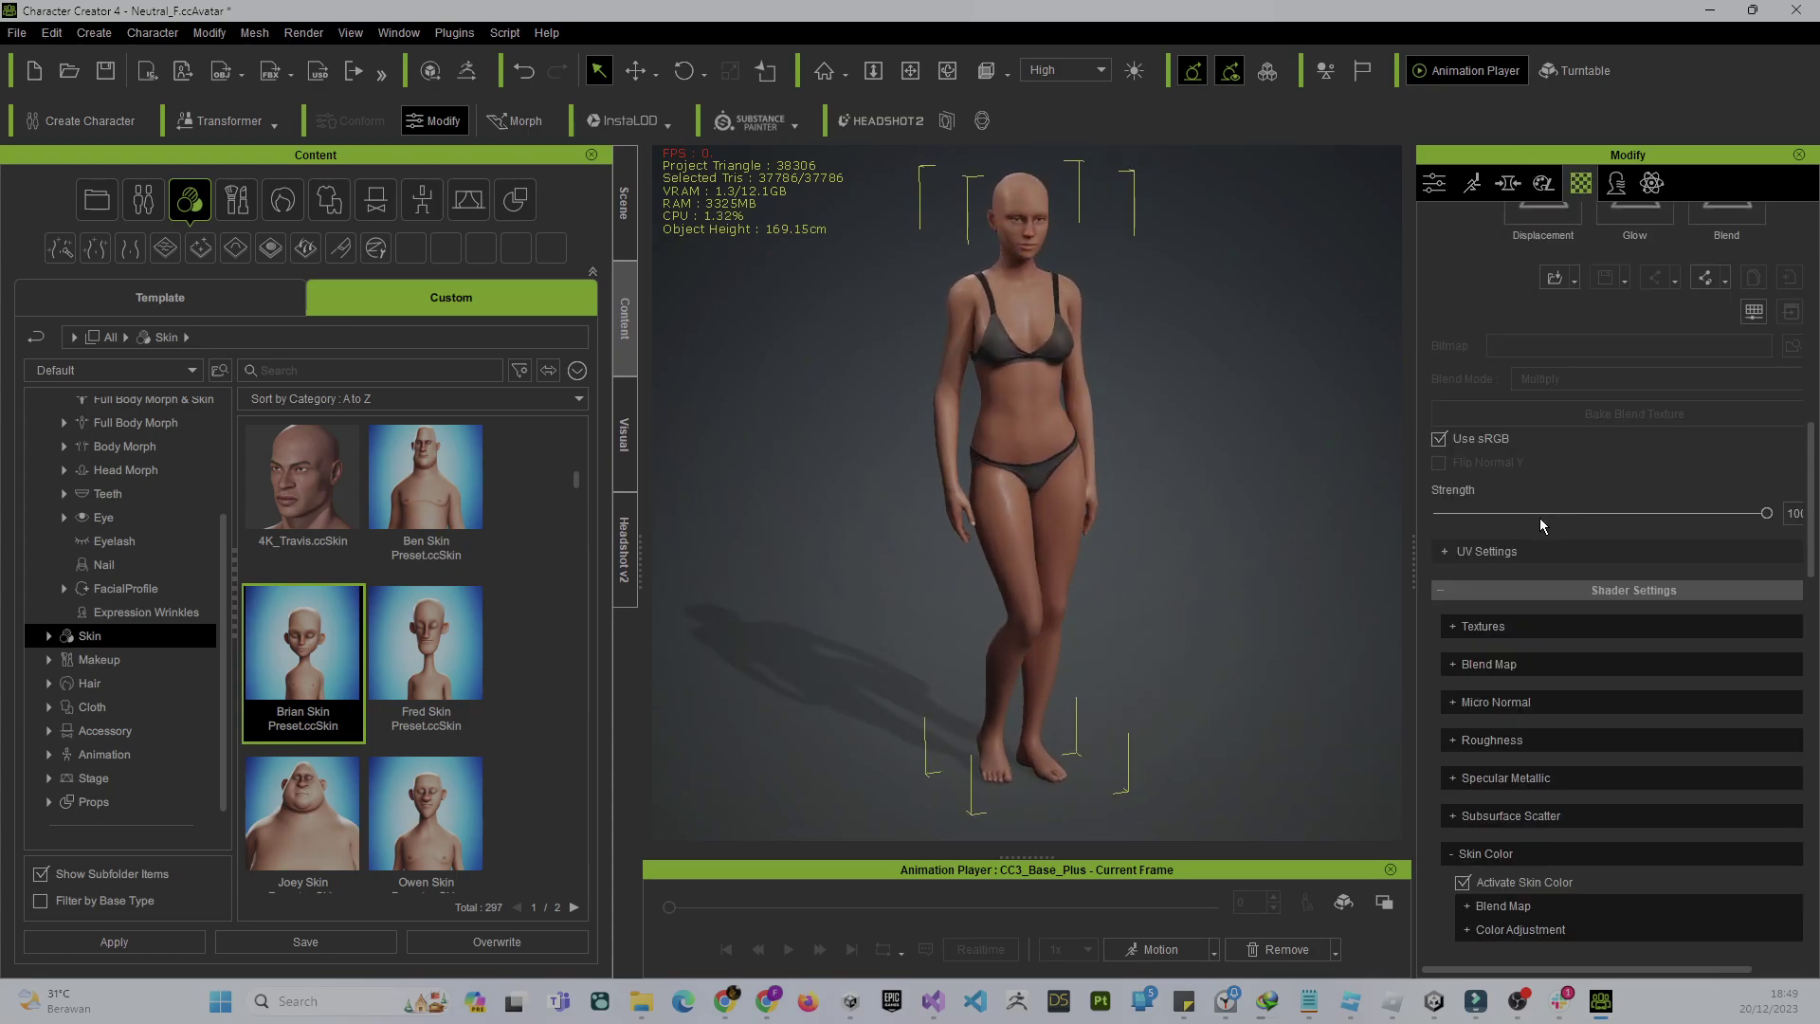
scroll(1540, 518, "down", 3)
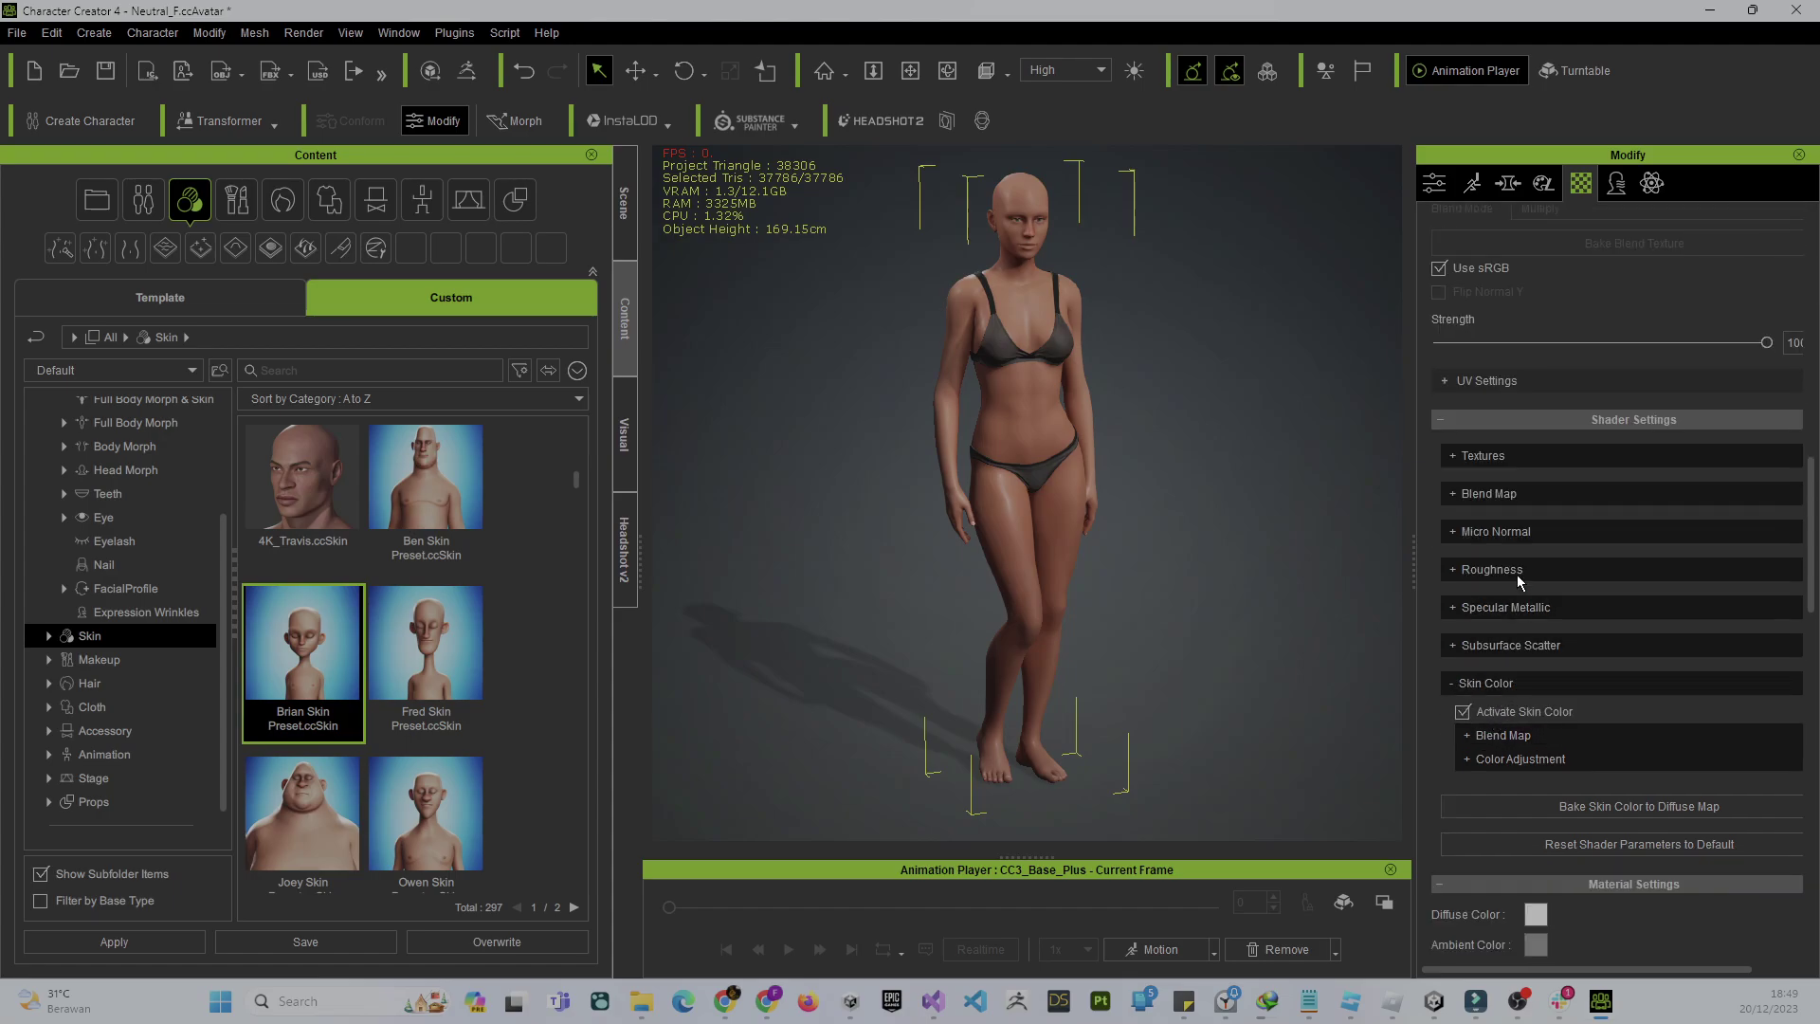
left_click(1468, 457)
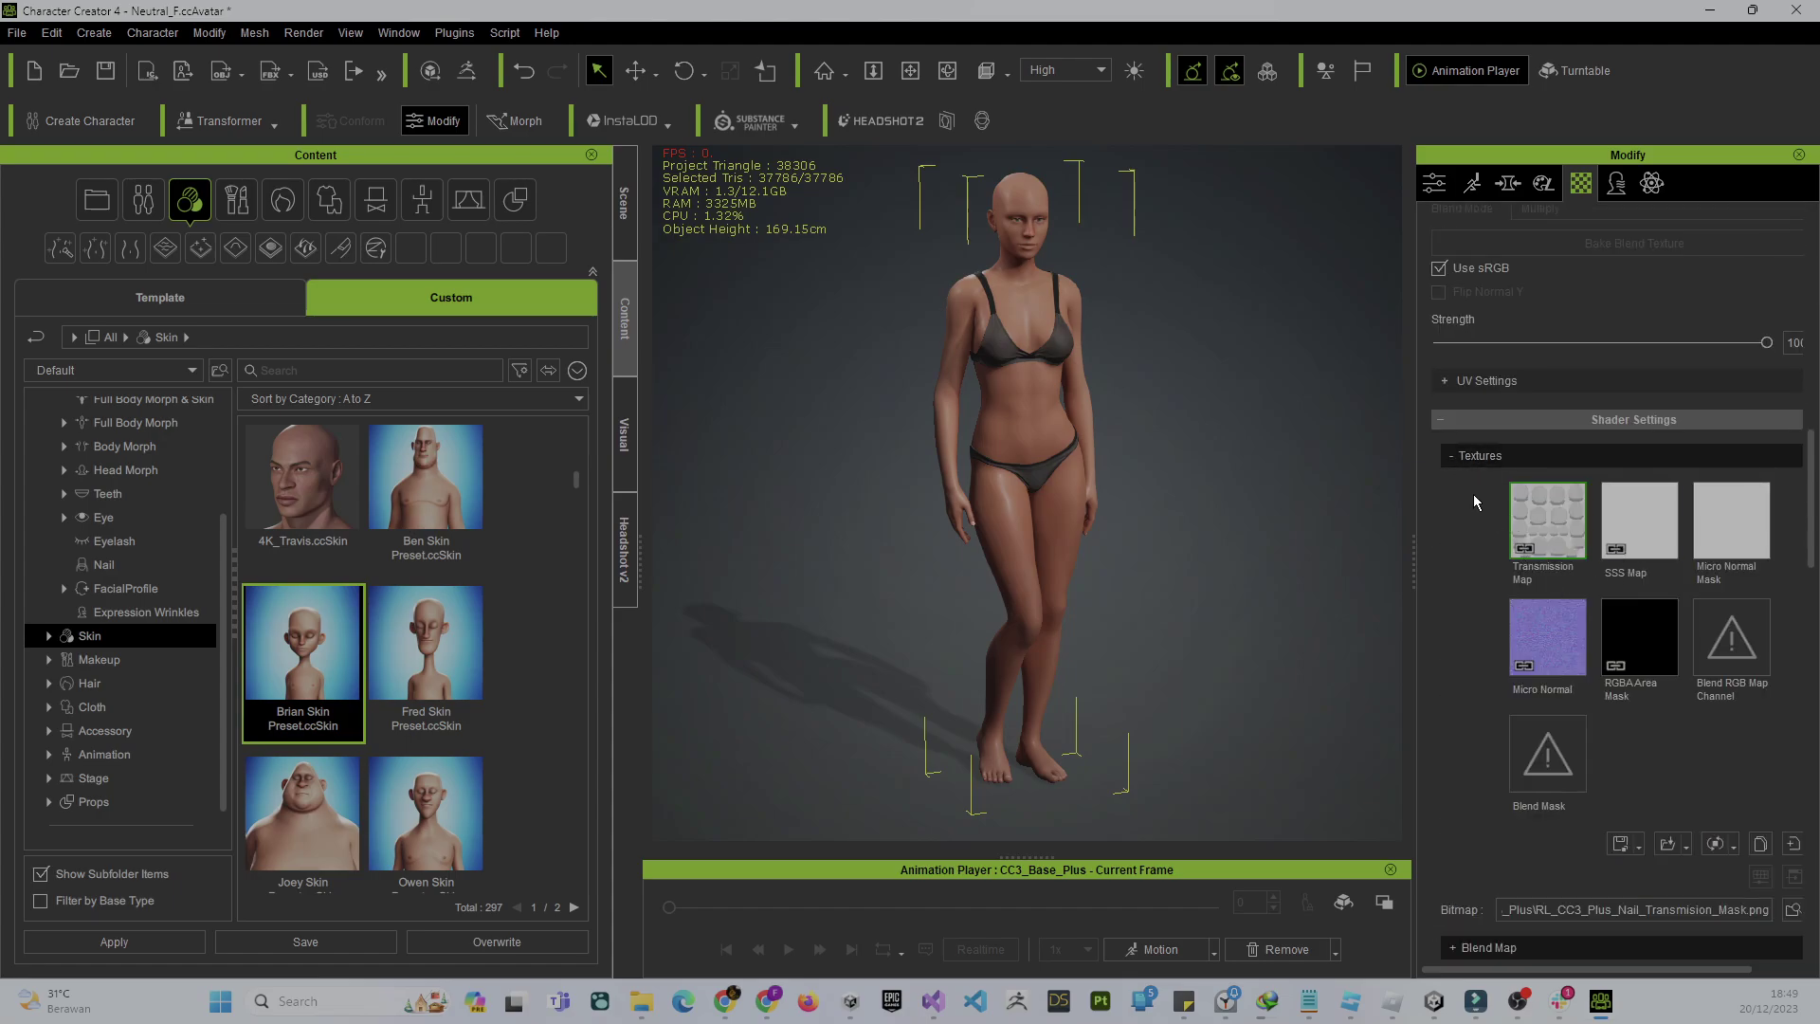
left_click(1452, 457)
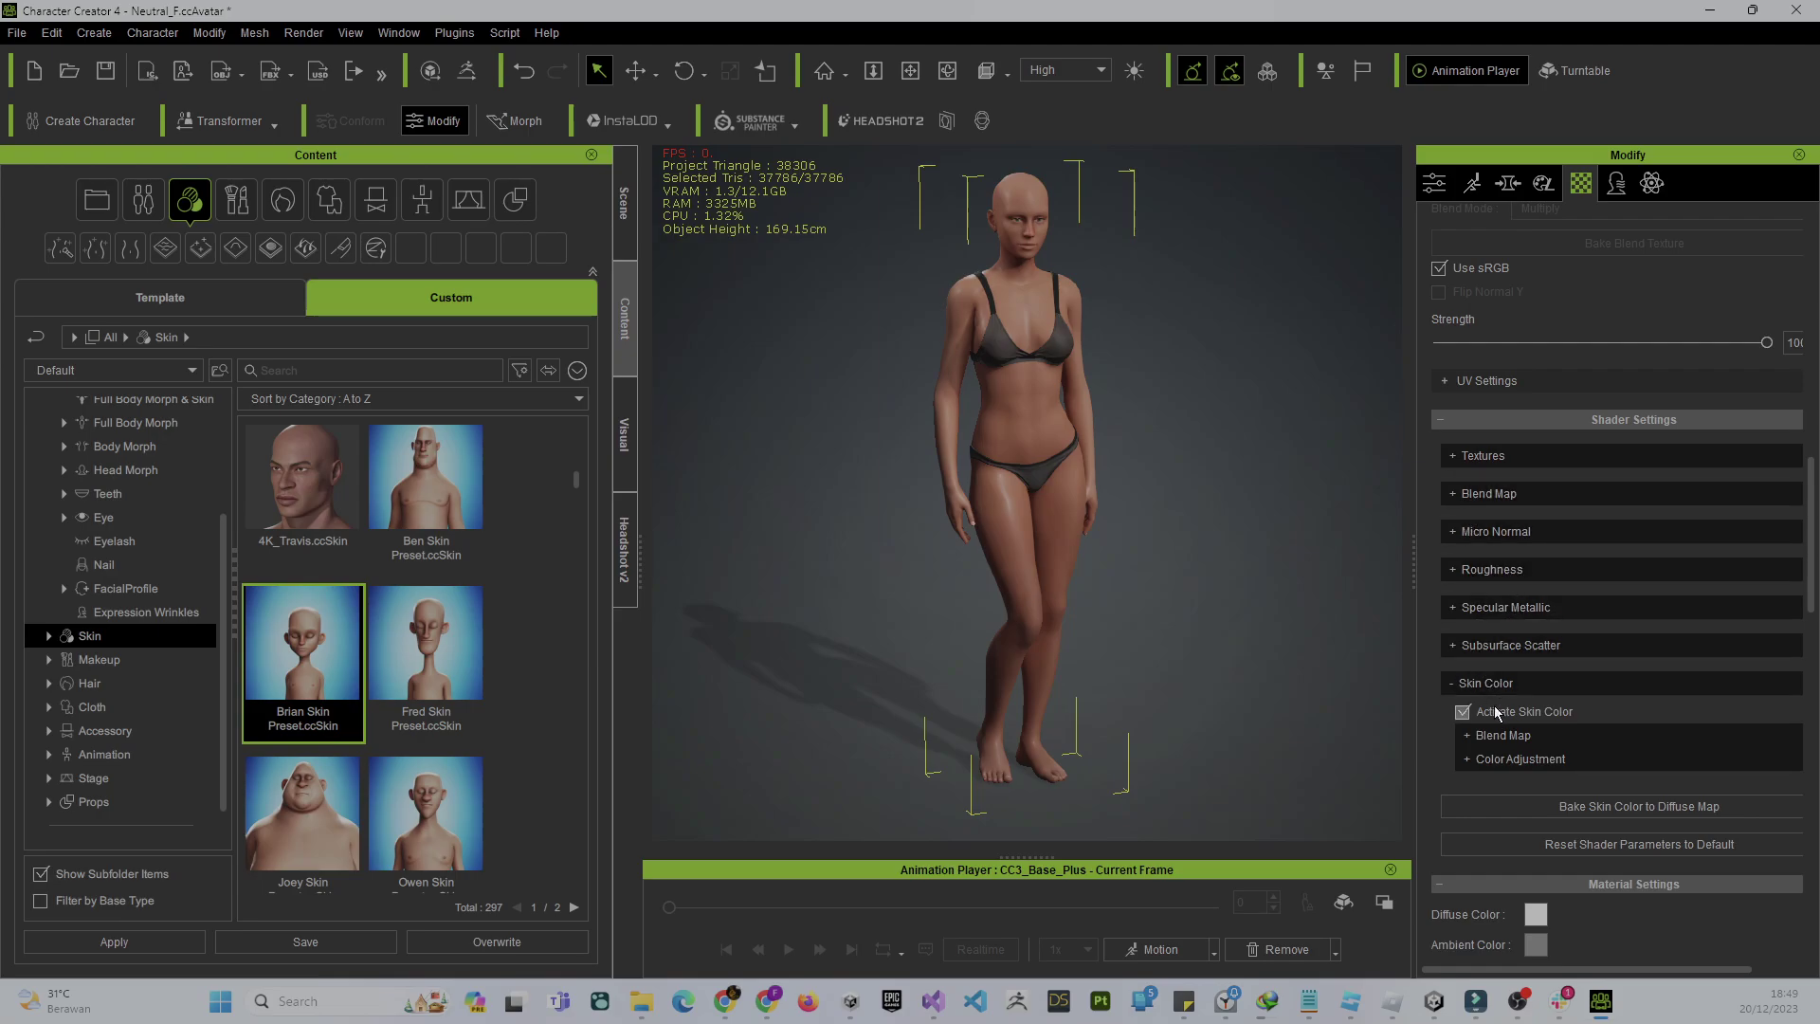
right_click_drag(1248, 547, 1169, 543)
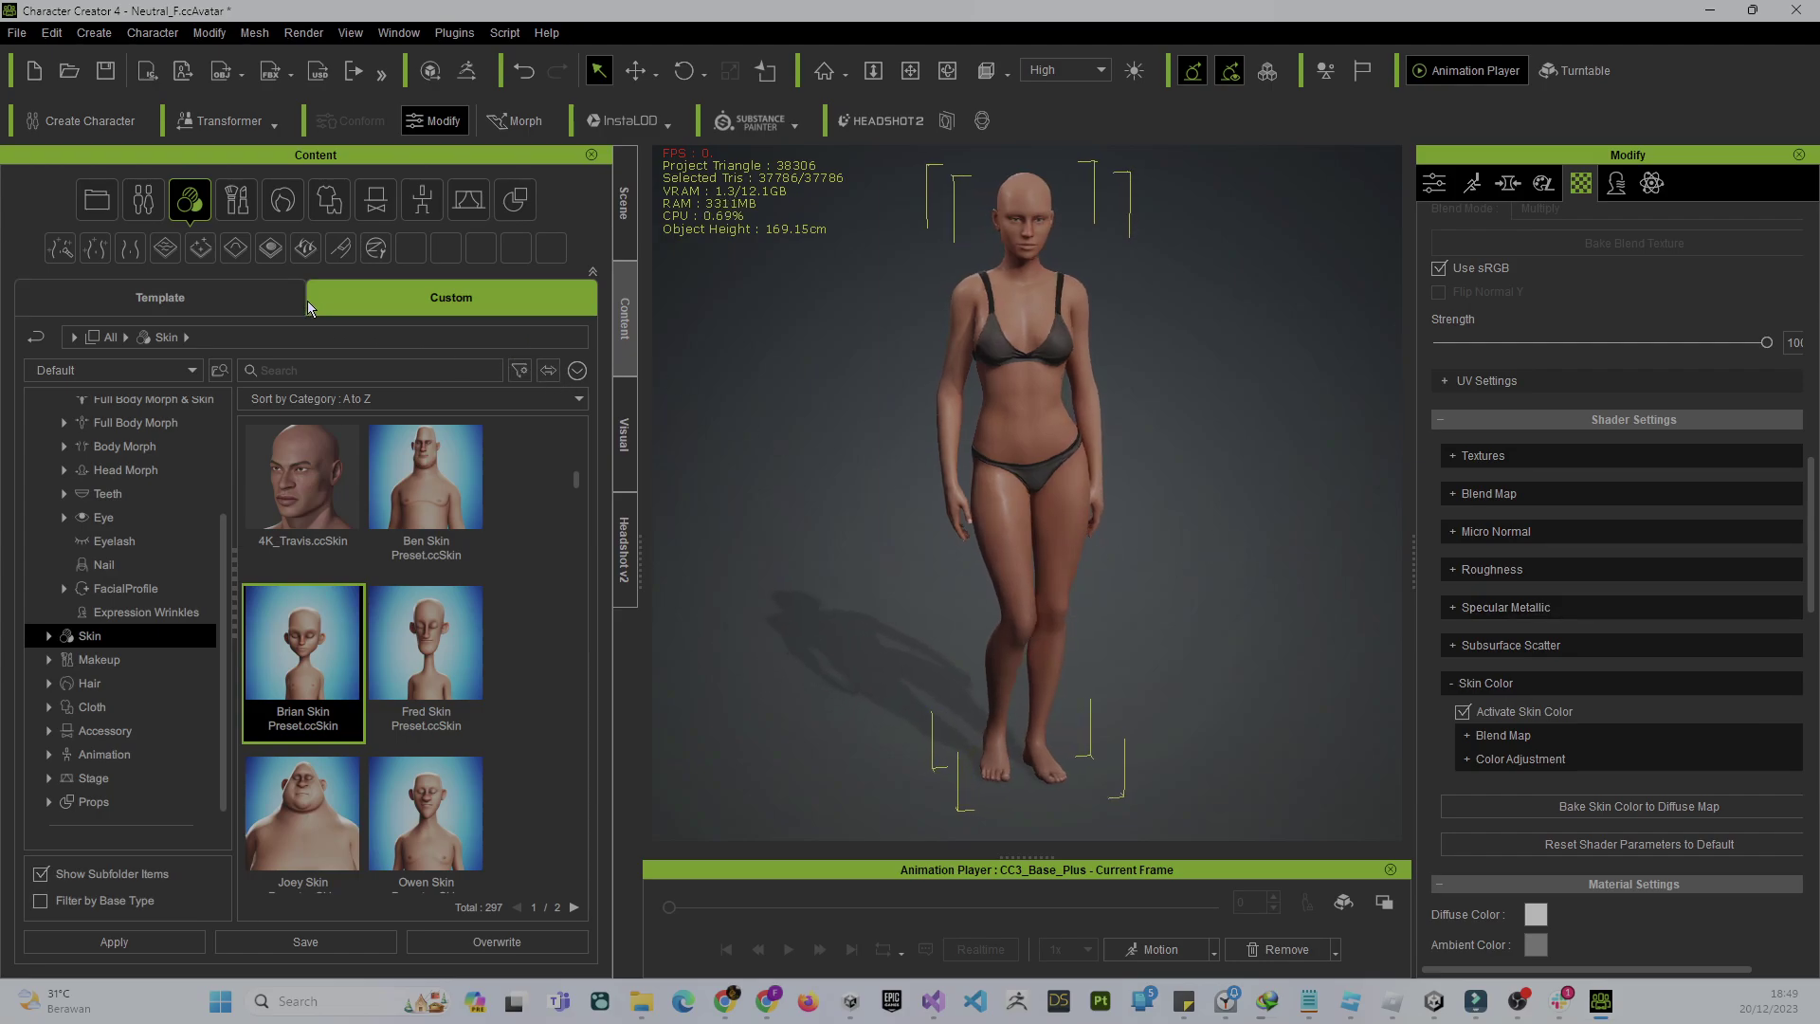
Step: Start an FBX export of the selected character with the Unreal target tool preset
left_click(17, 32)
mouse_move(157, 210)
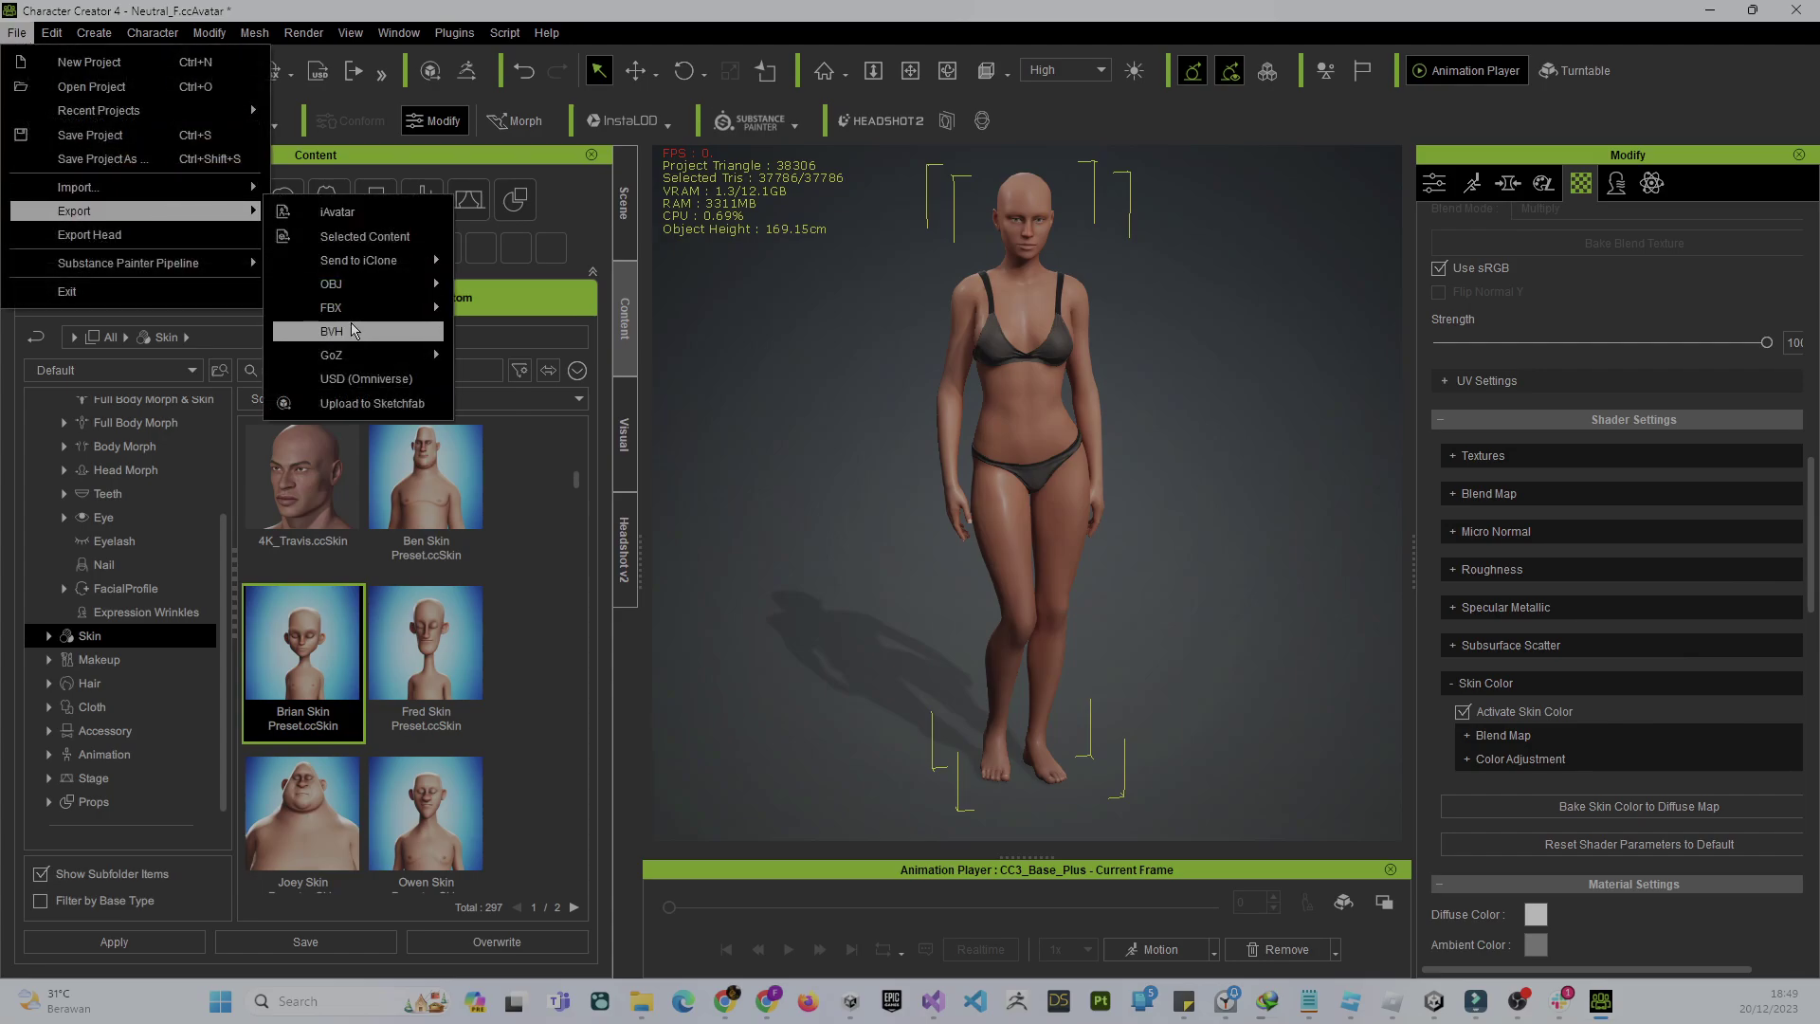
mouse_move(365, 311)
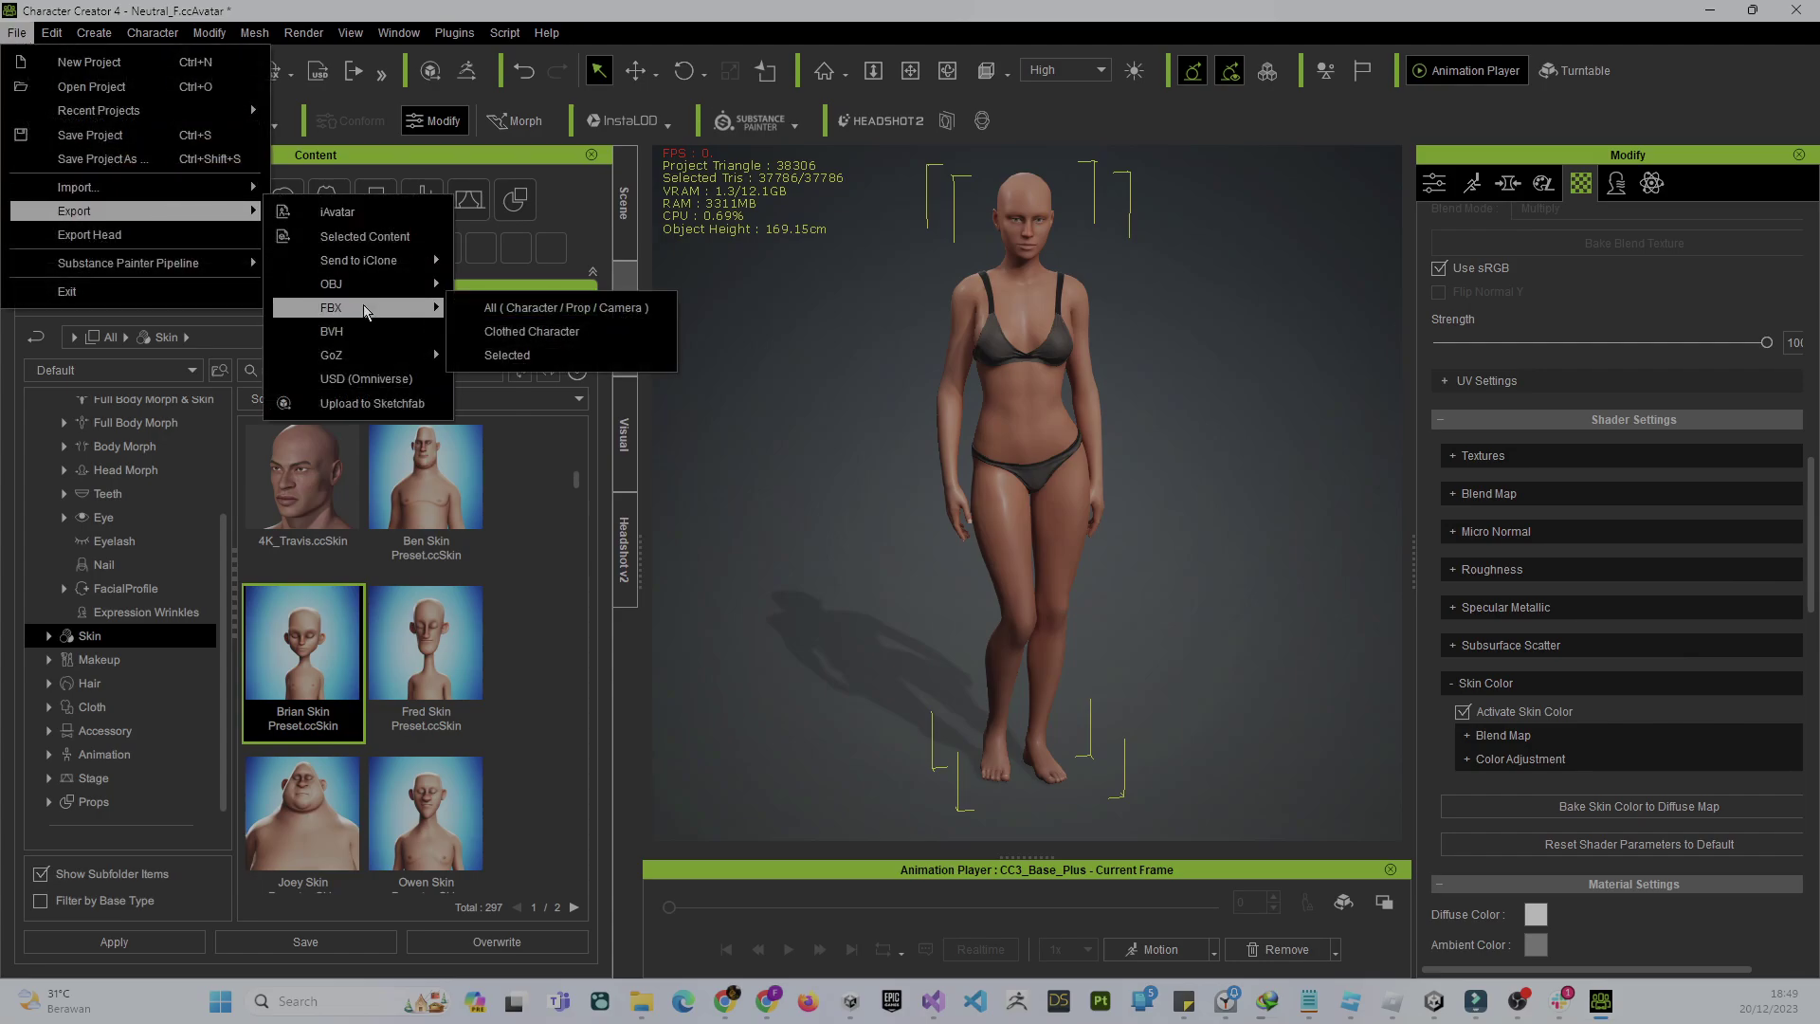
left_click(537, 355)
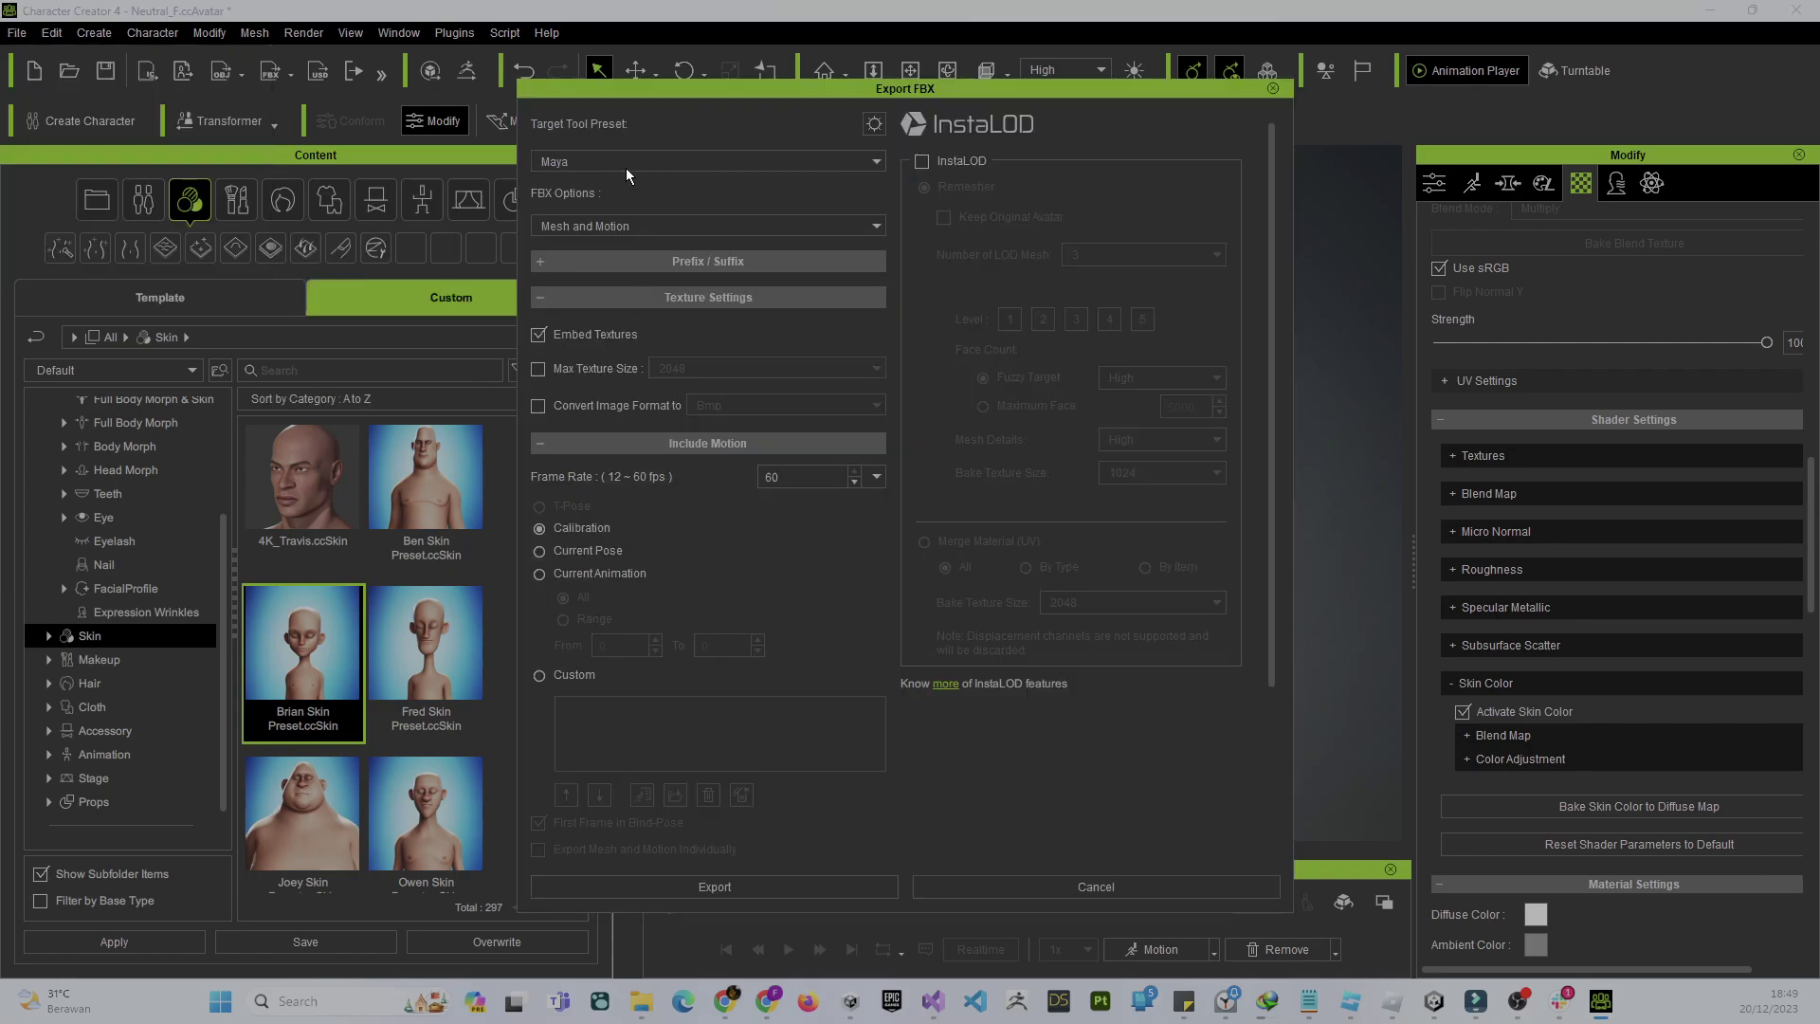
left_click(625, 168)
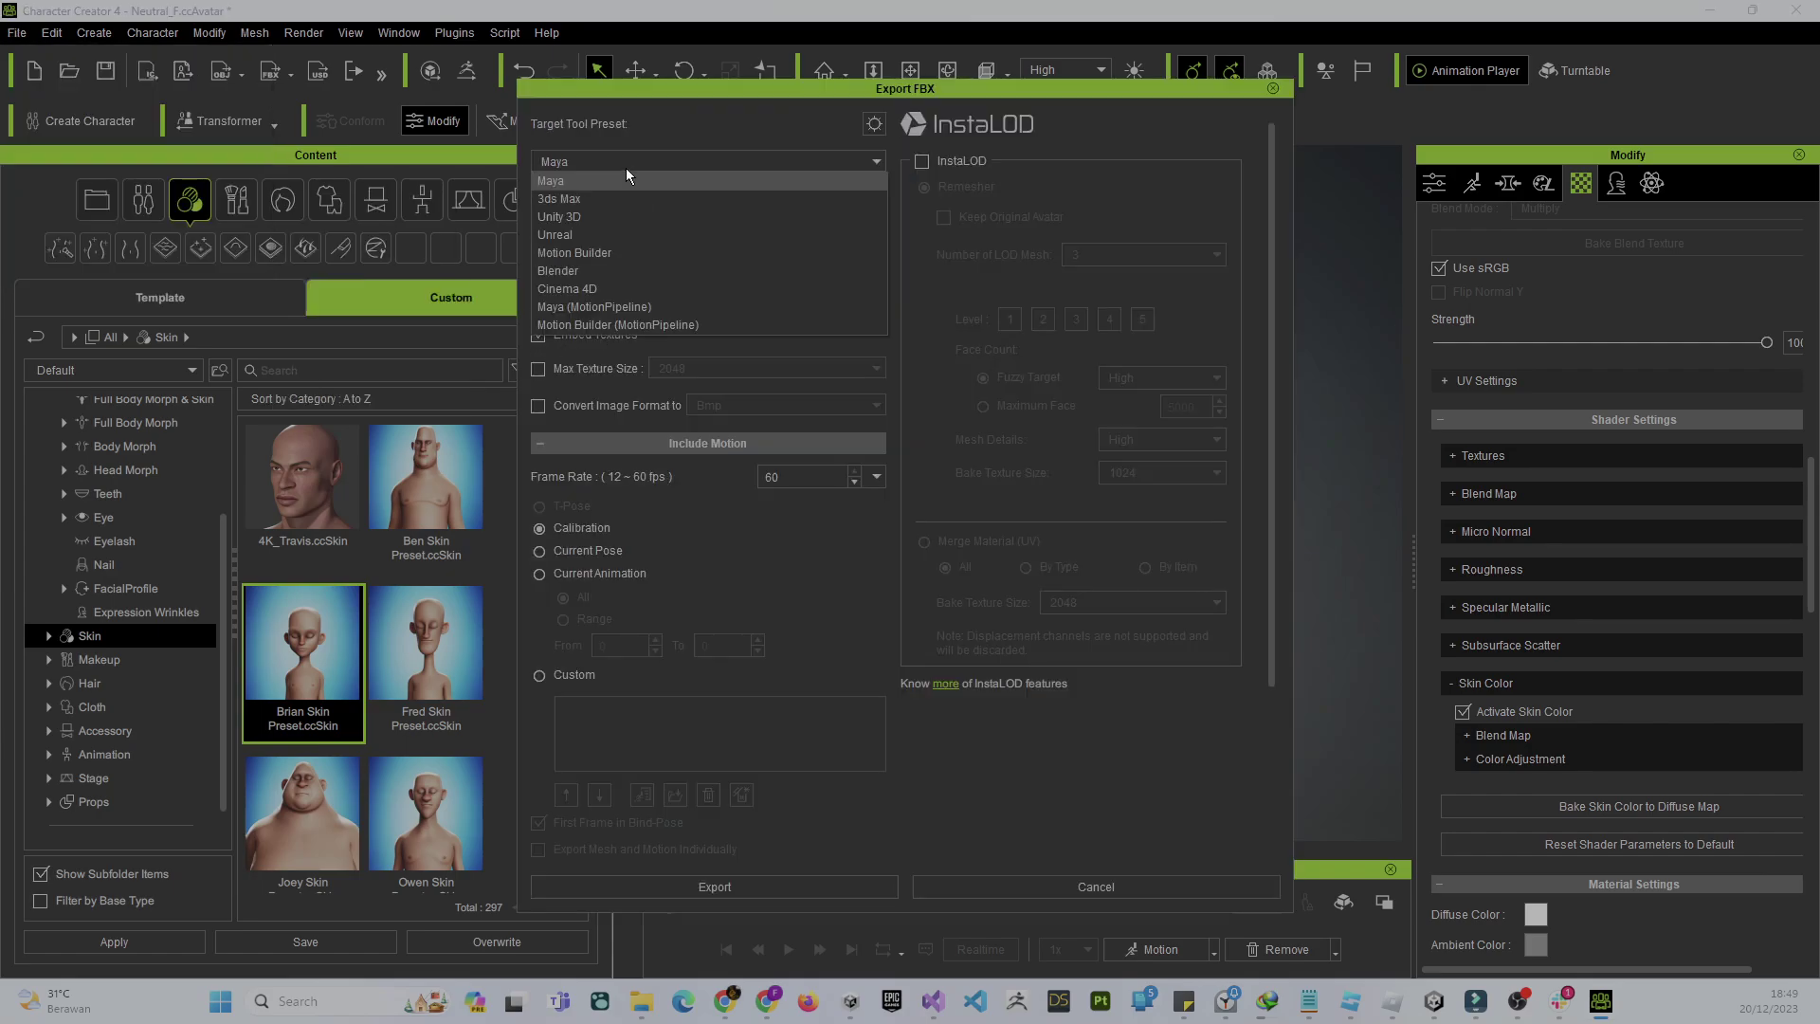
left_click(639, 235)
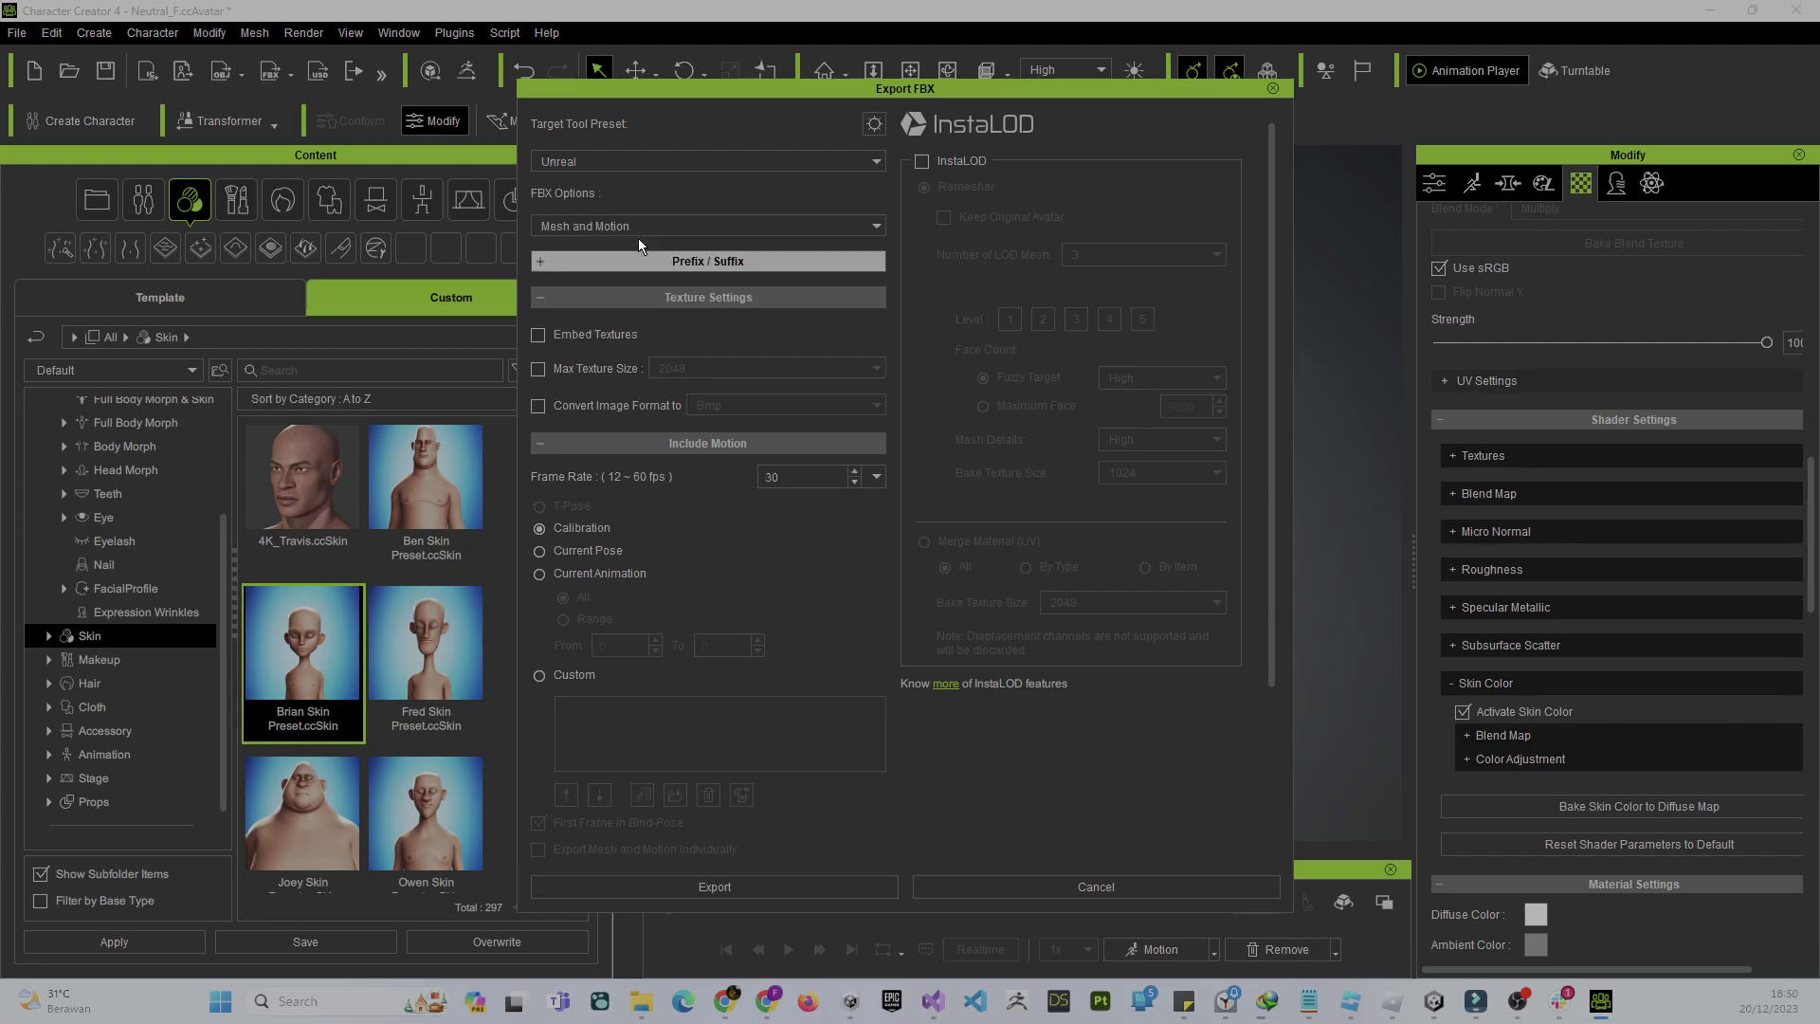
Step: Compare the Mesh and the Mesh and Motion export options, and set the FBX options to Mesh
left_click(690, 231)
left_click(690, 250)
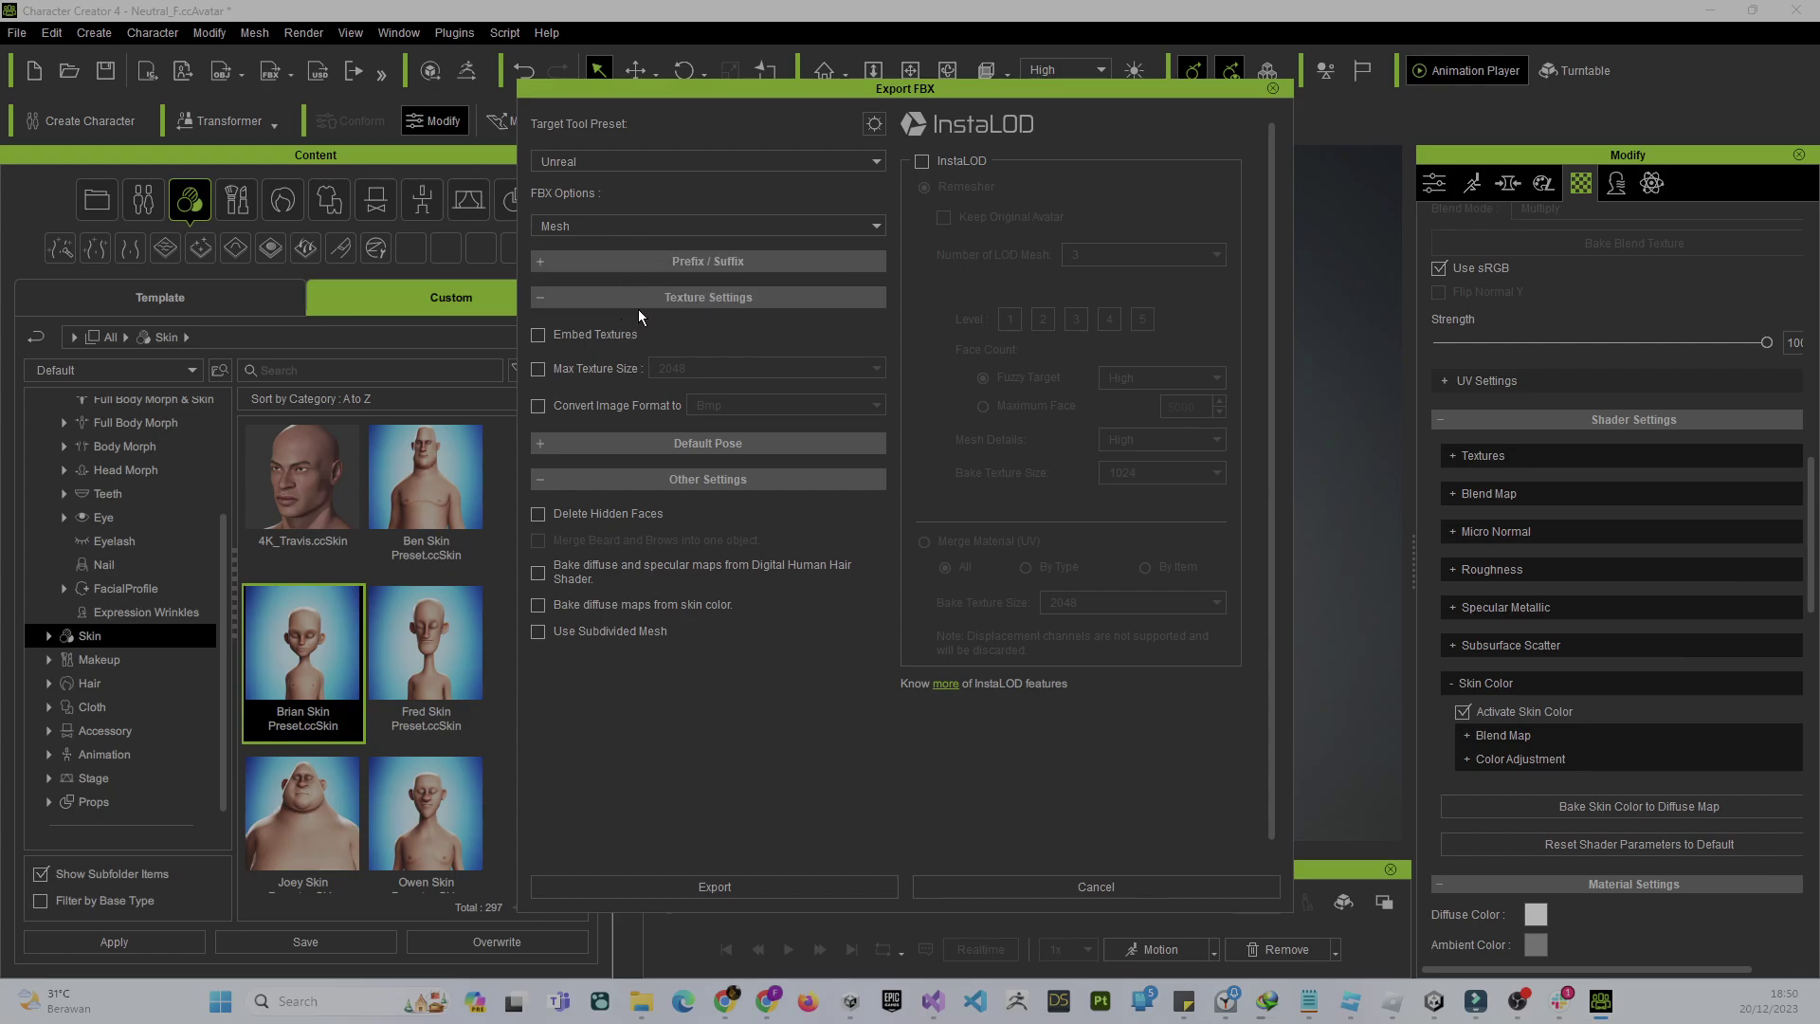
left_click(635, 224)
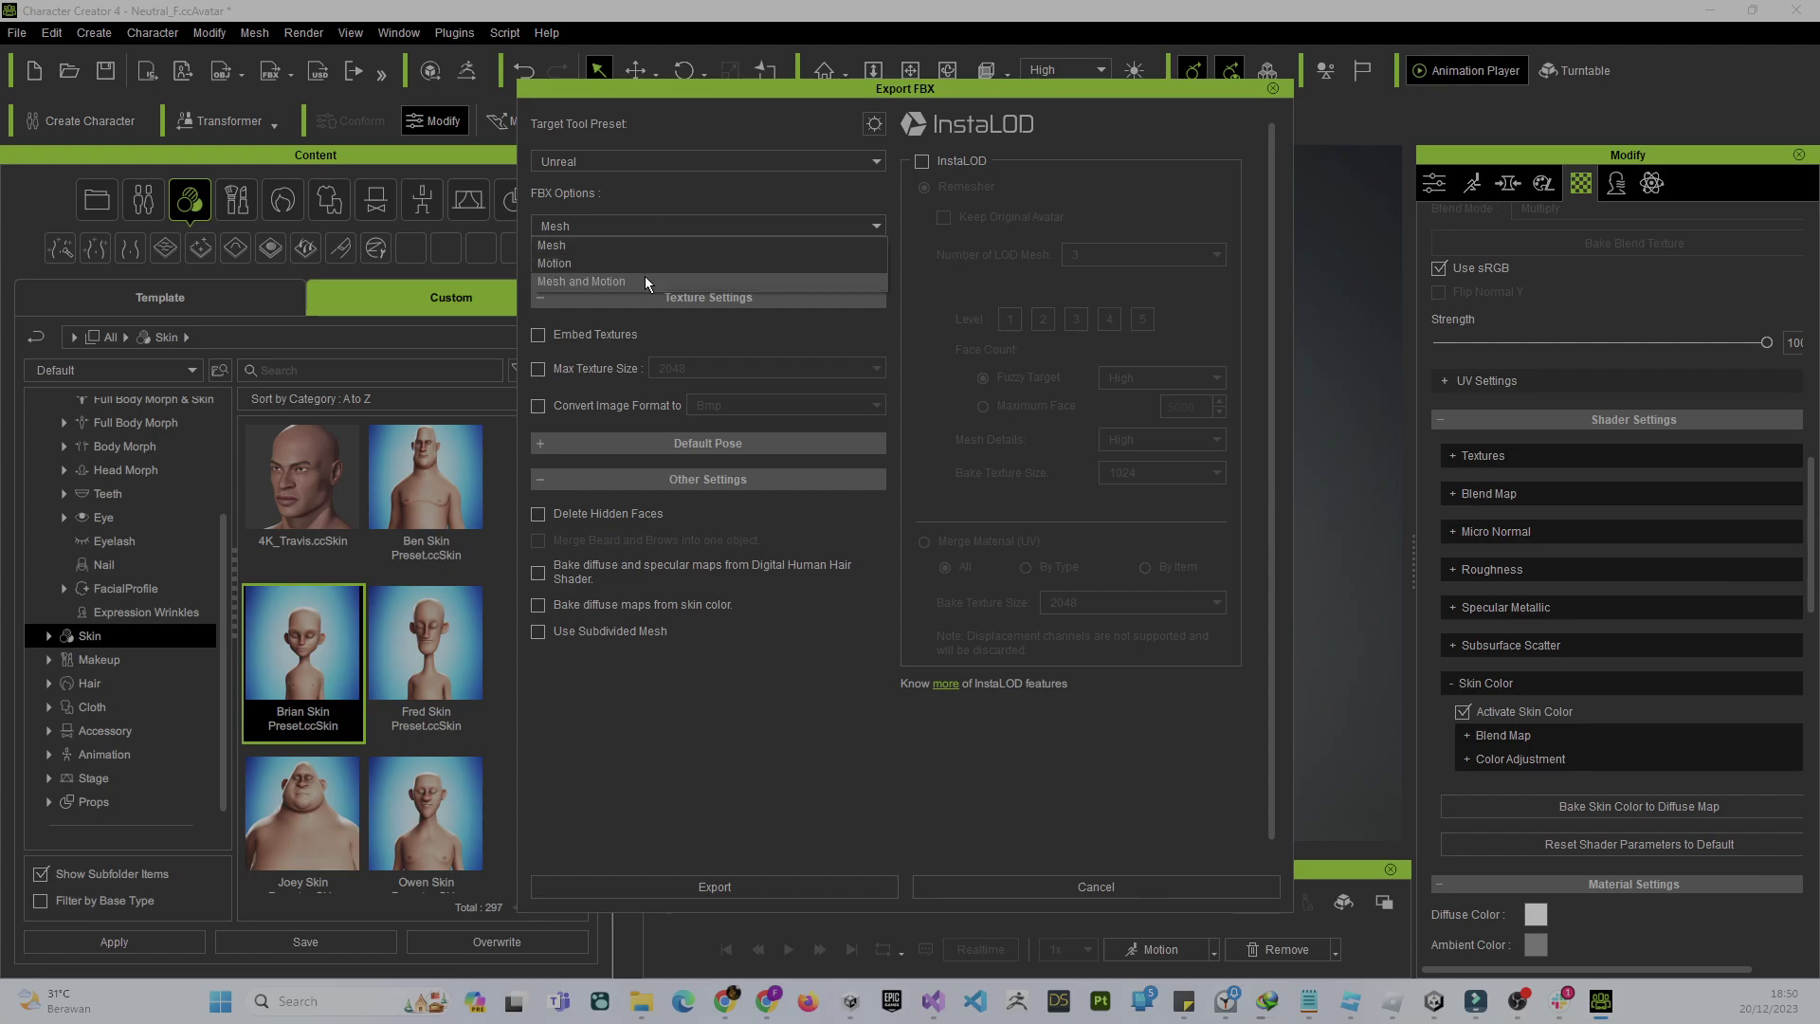
left_click(645, 278)
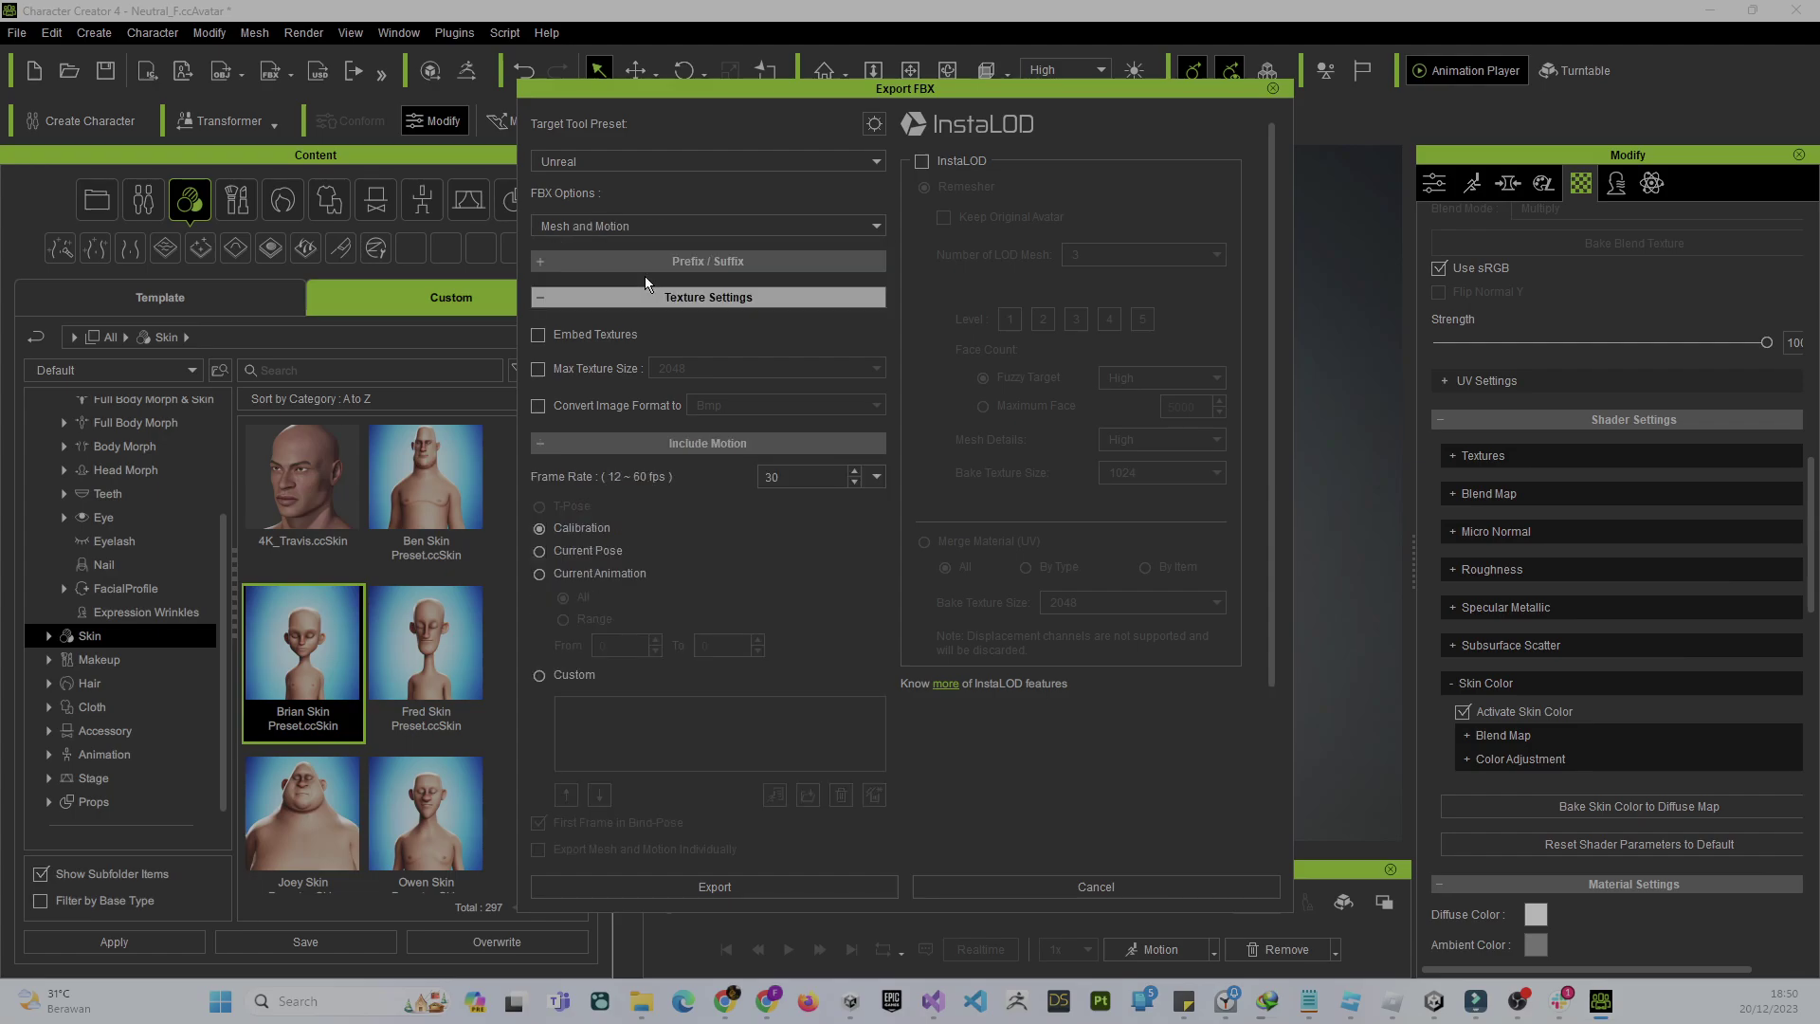
left_click(654, 224)
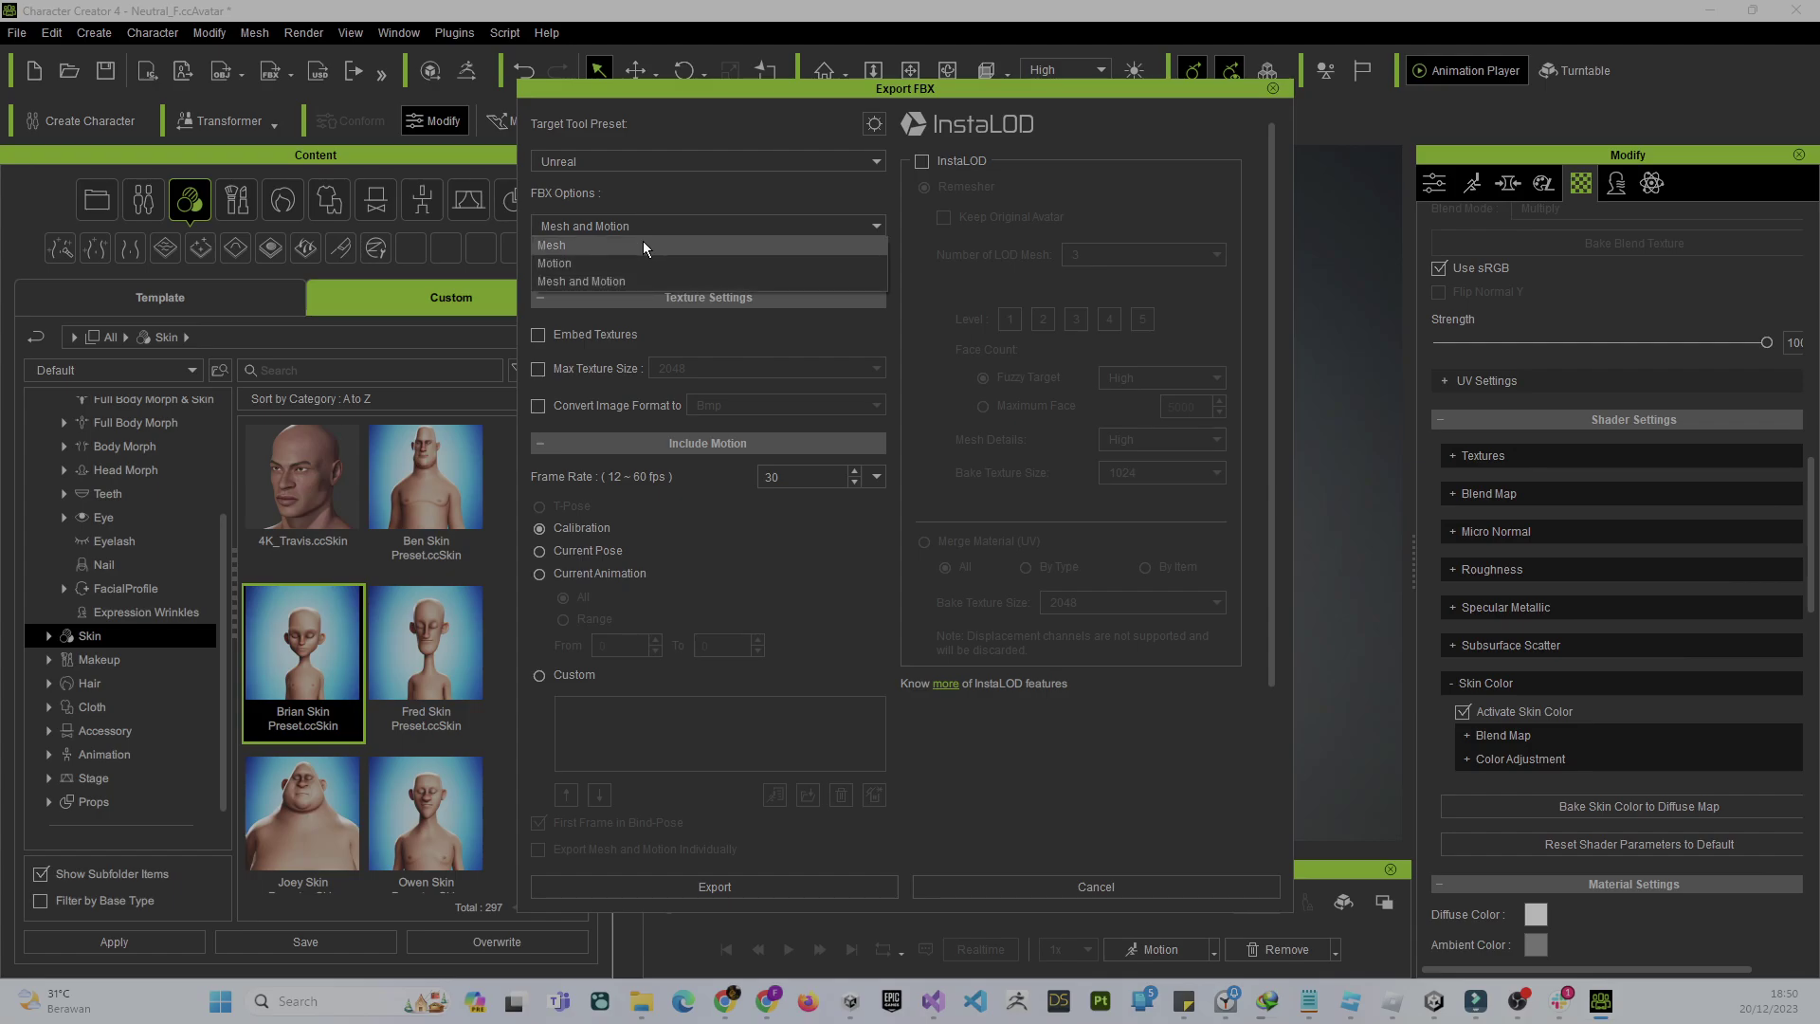
left_click(644, 245)
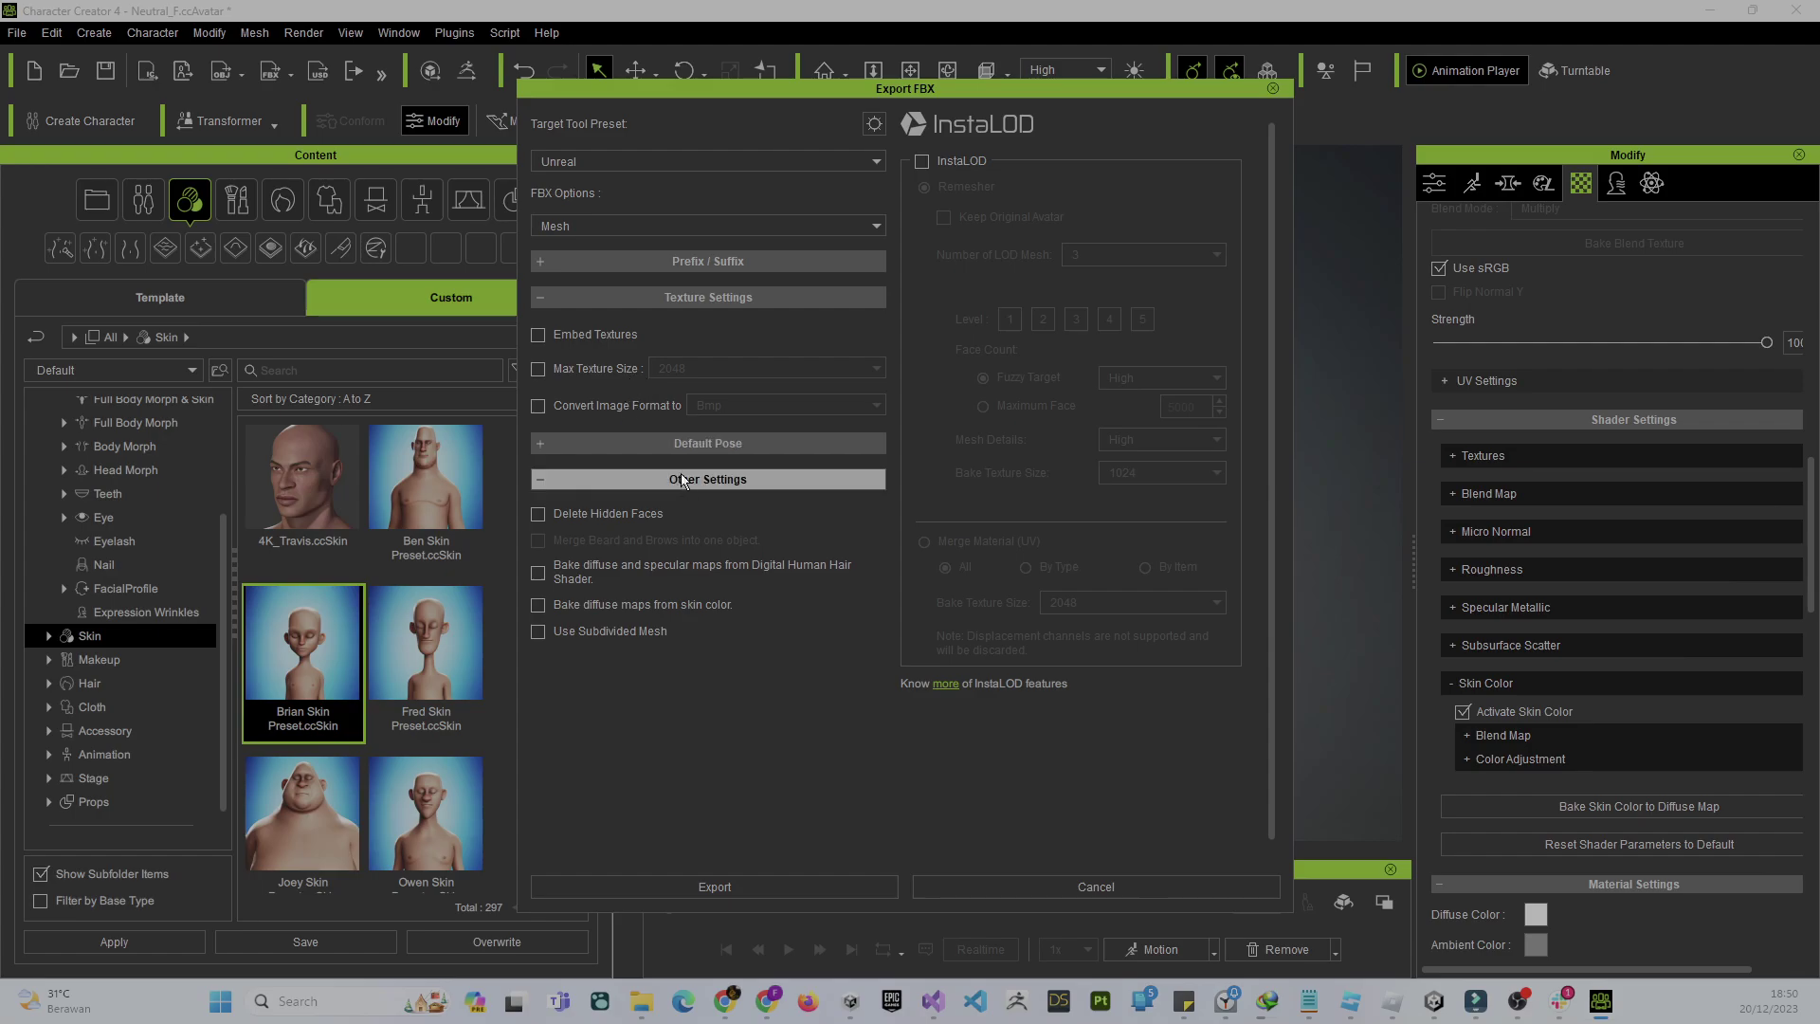
Step: Limit the exported textures to a maximum size of 4096, and enable baking from the digital human hair shader and skin color
left_click(539, 368)
left_click(702, 366)
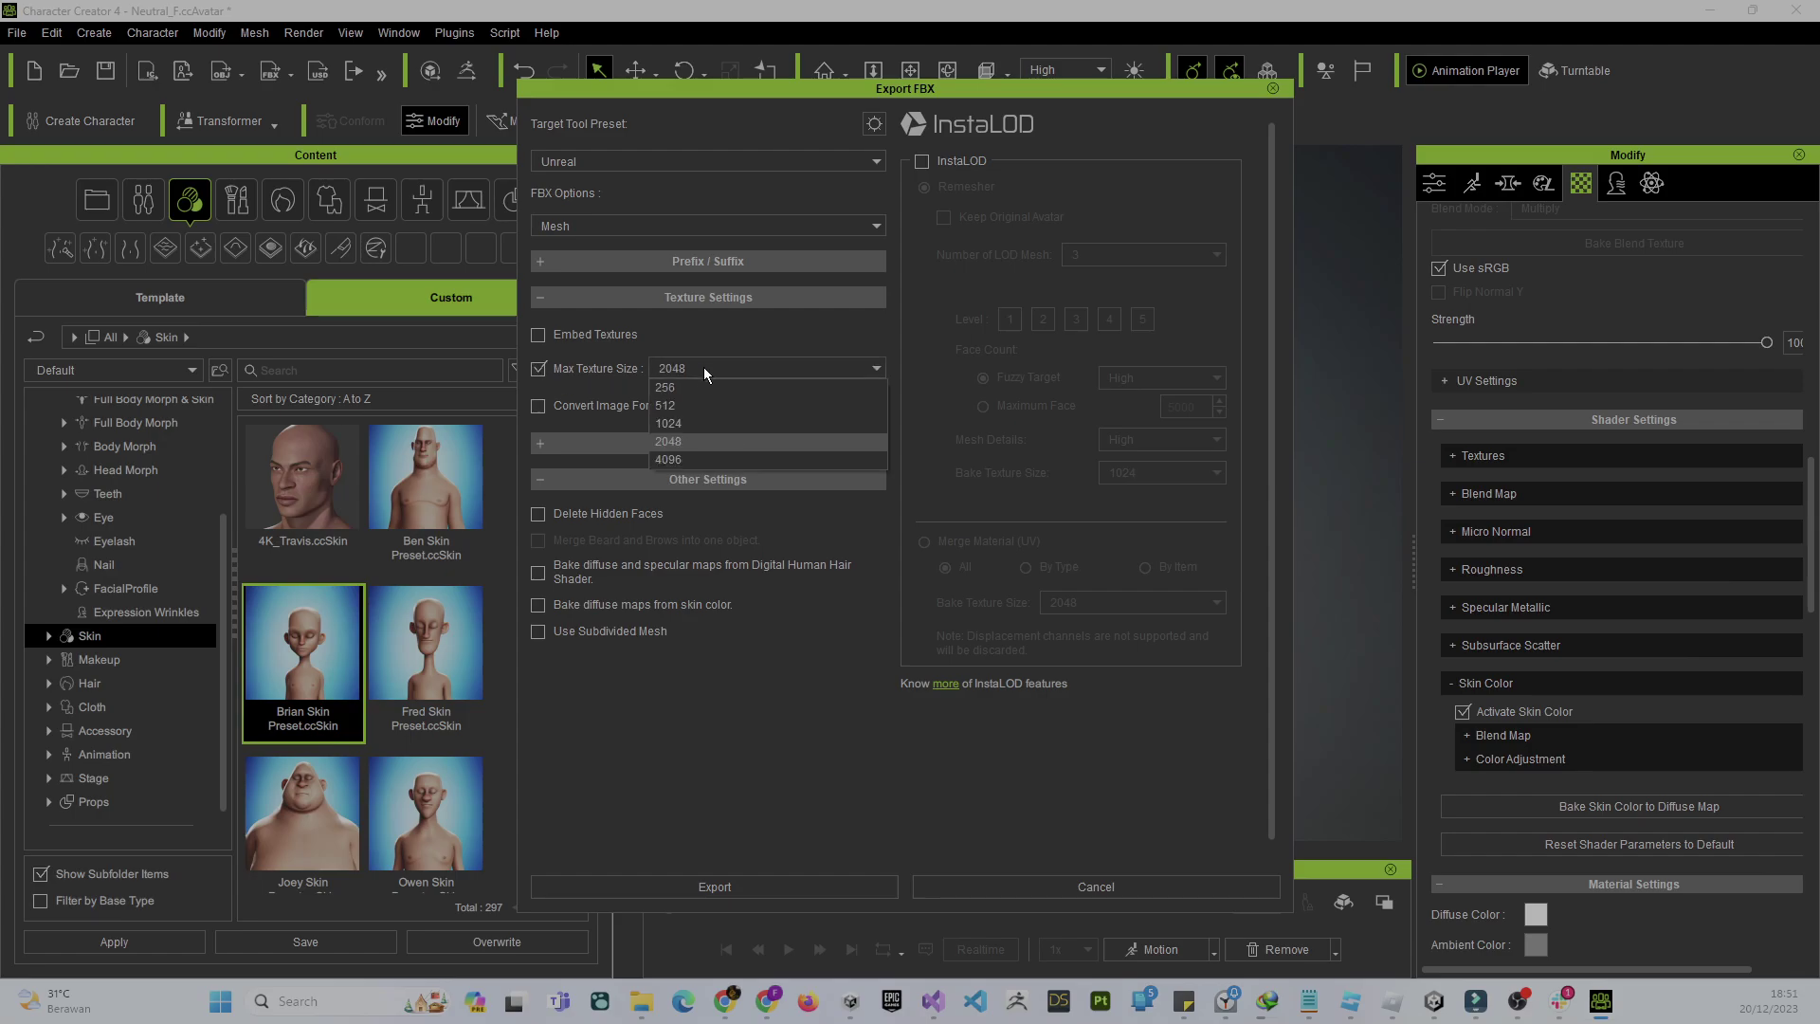
left_click(698, 459)
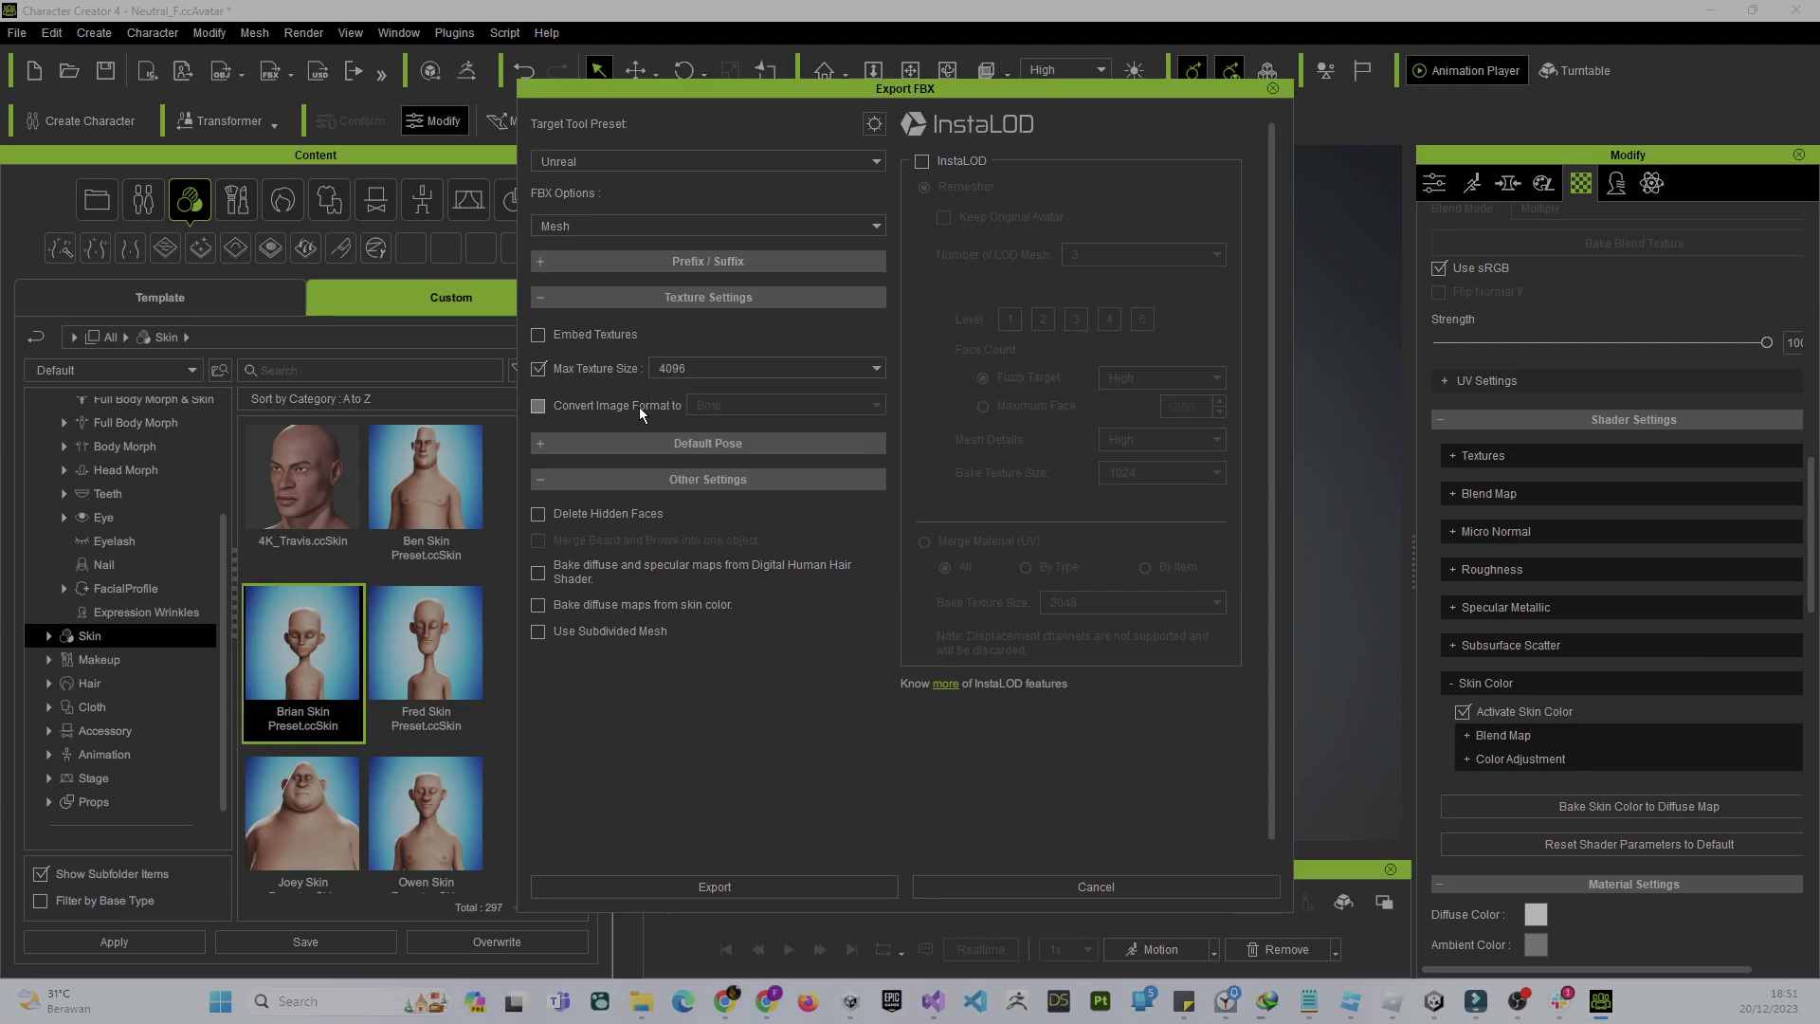
left_click(647, 450)
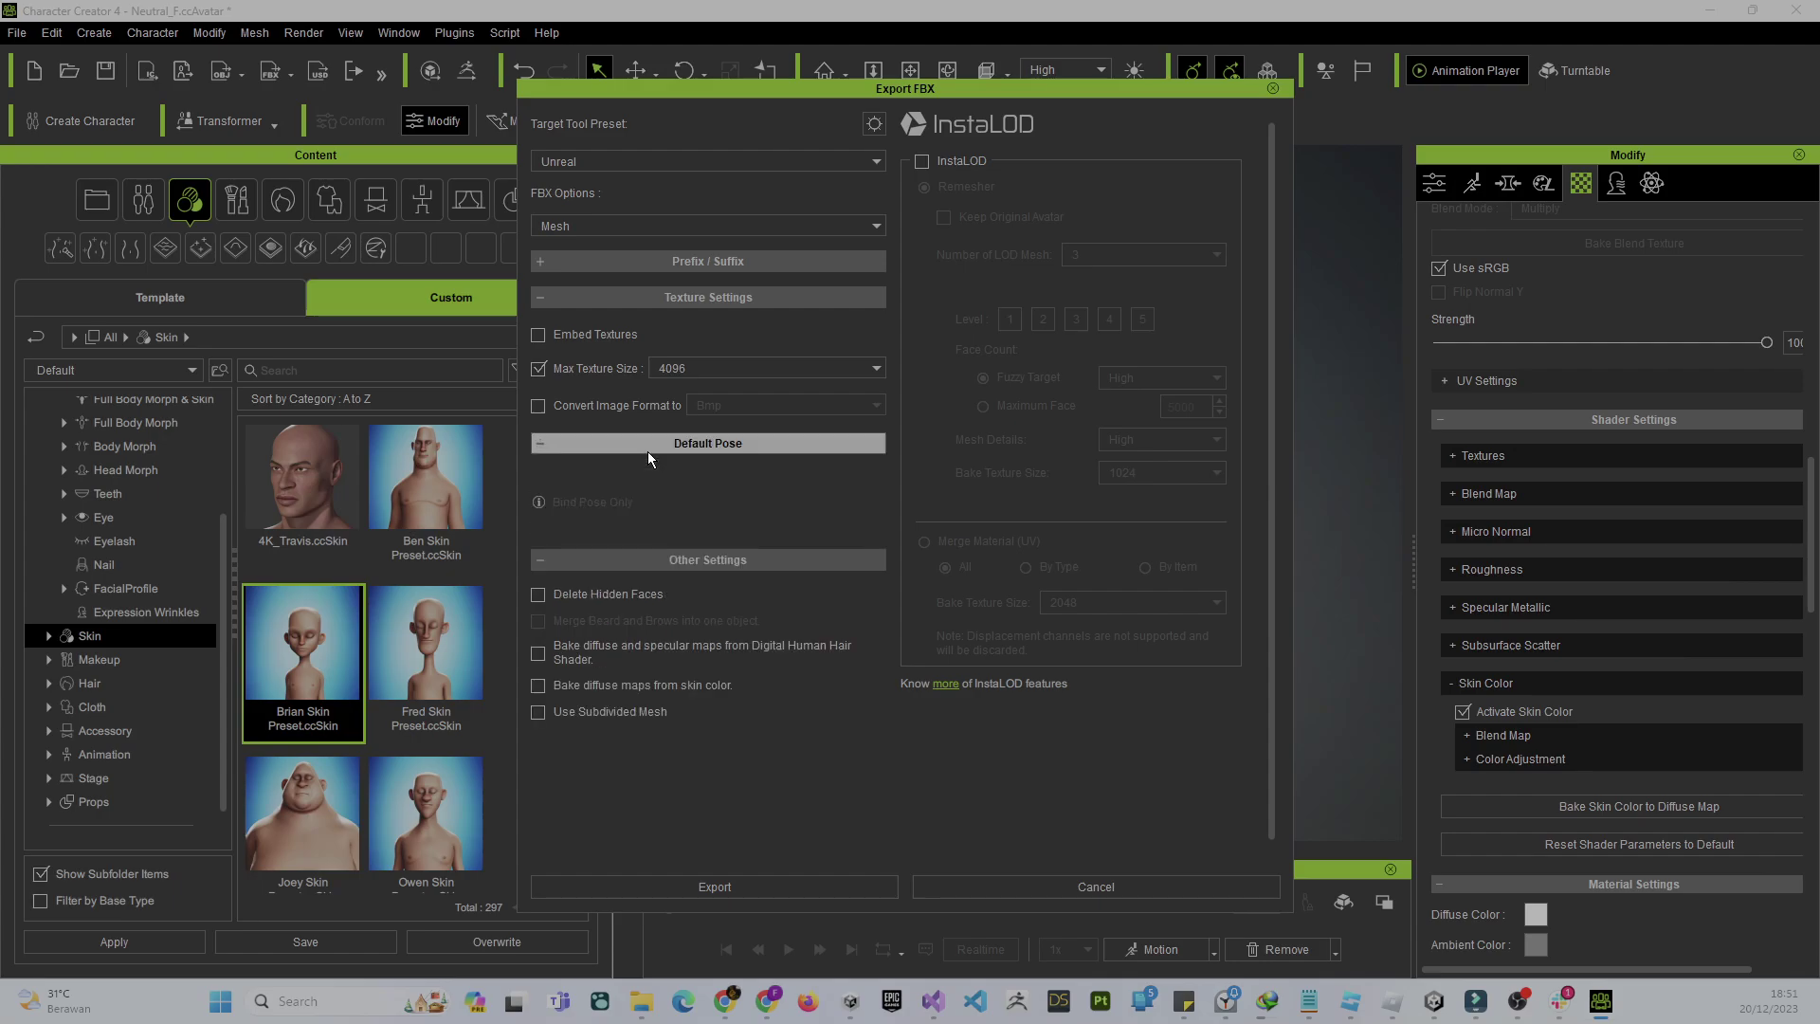
left_click(648, 448)
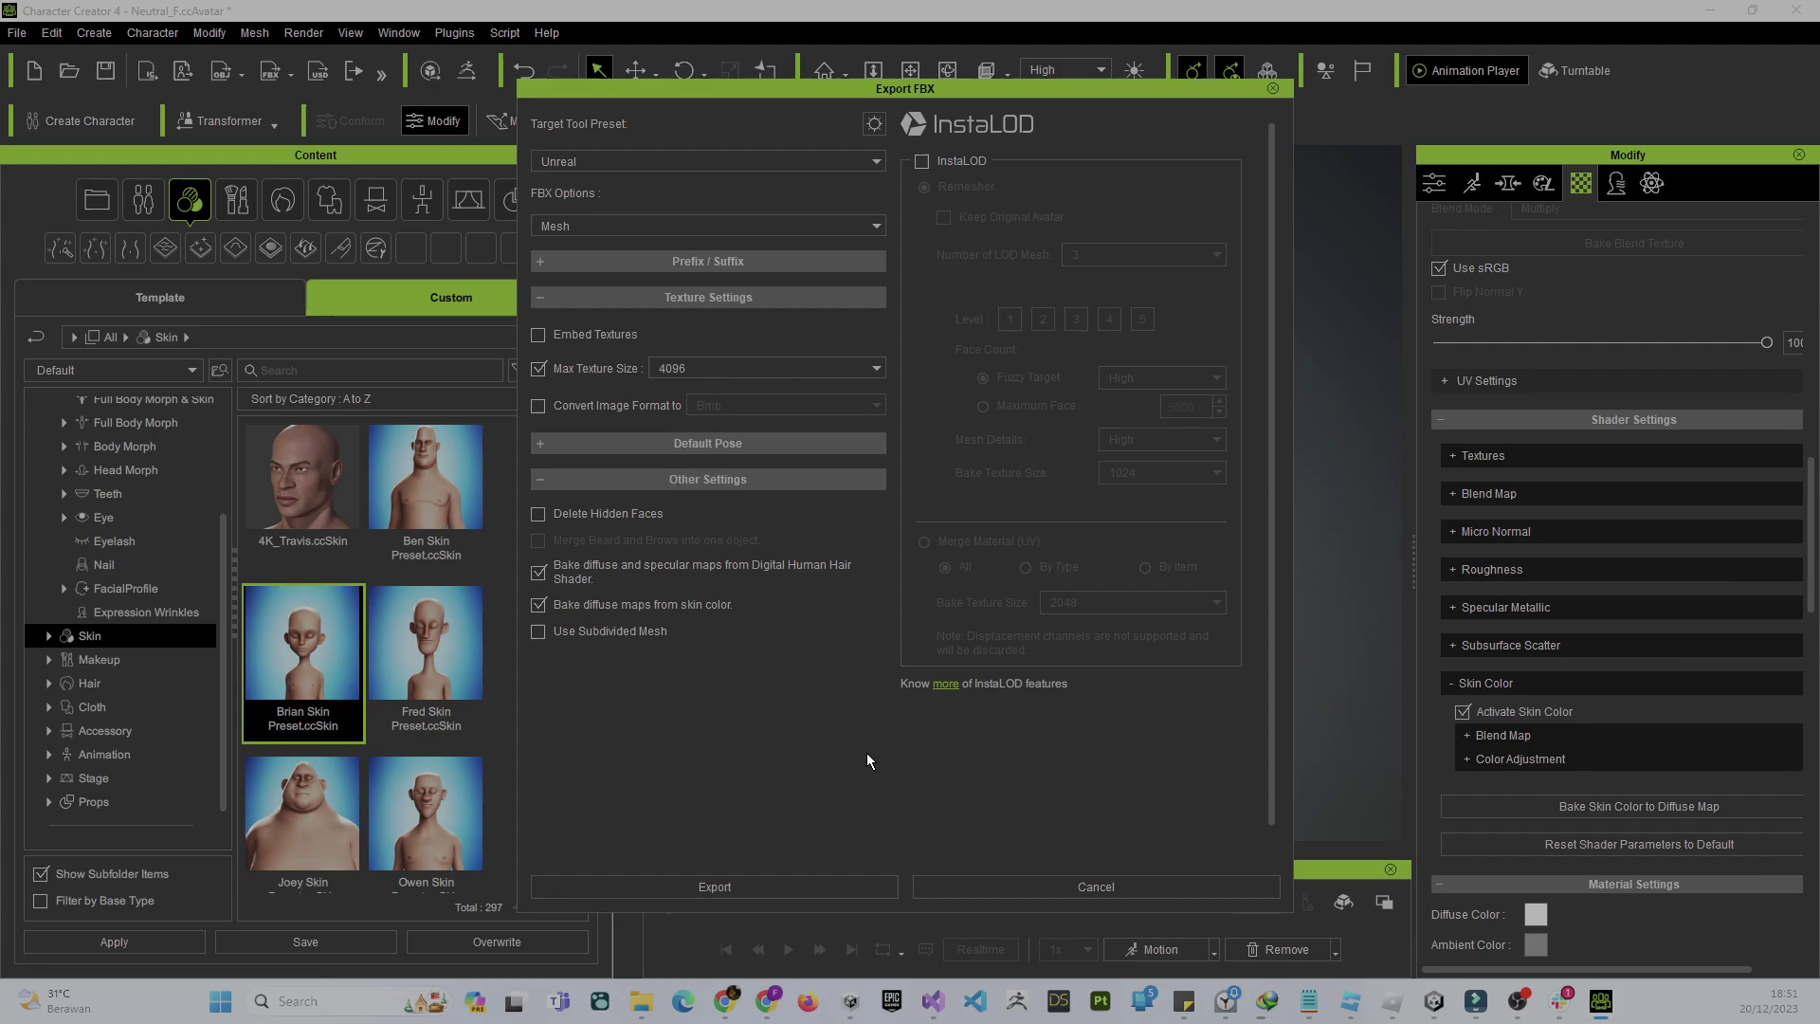
Step: Start the export, accept the re-import notice, and choose the PROJECTS > CC4 and IC 8 > CC4 folder on drive D as destination
left_click(821, 886)
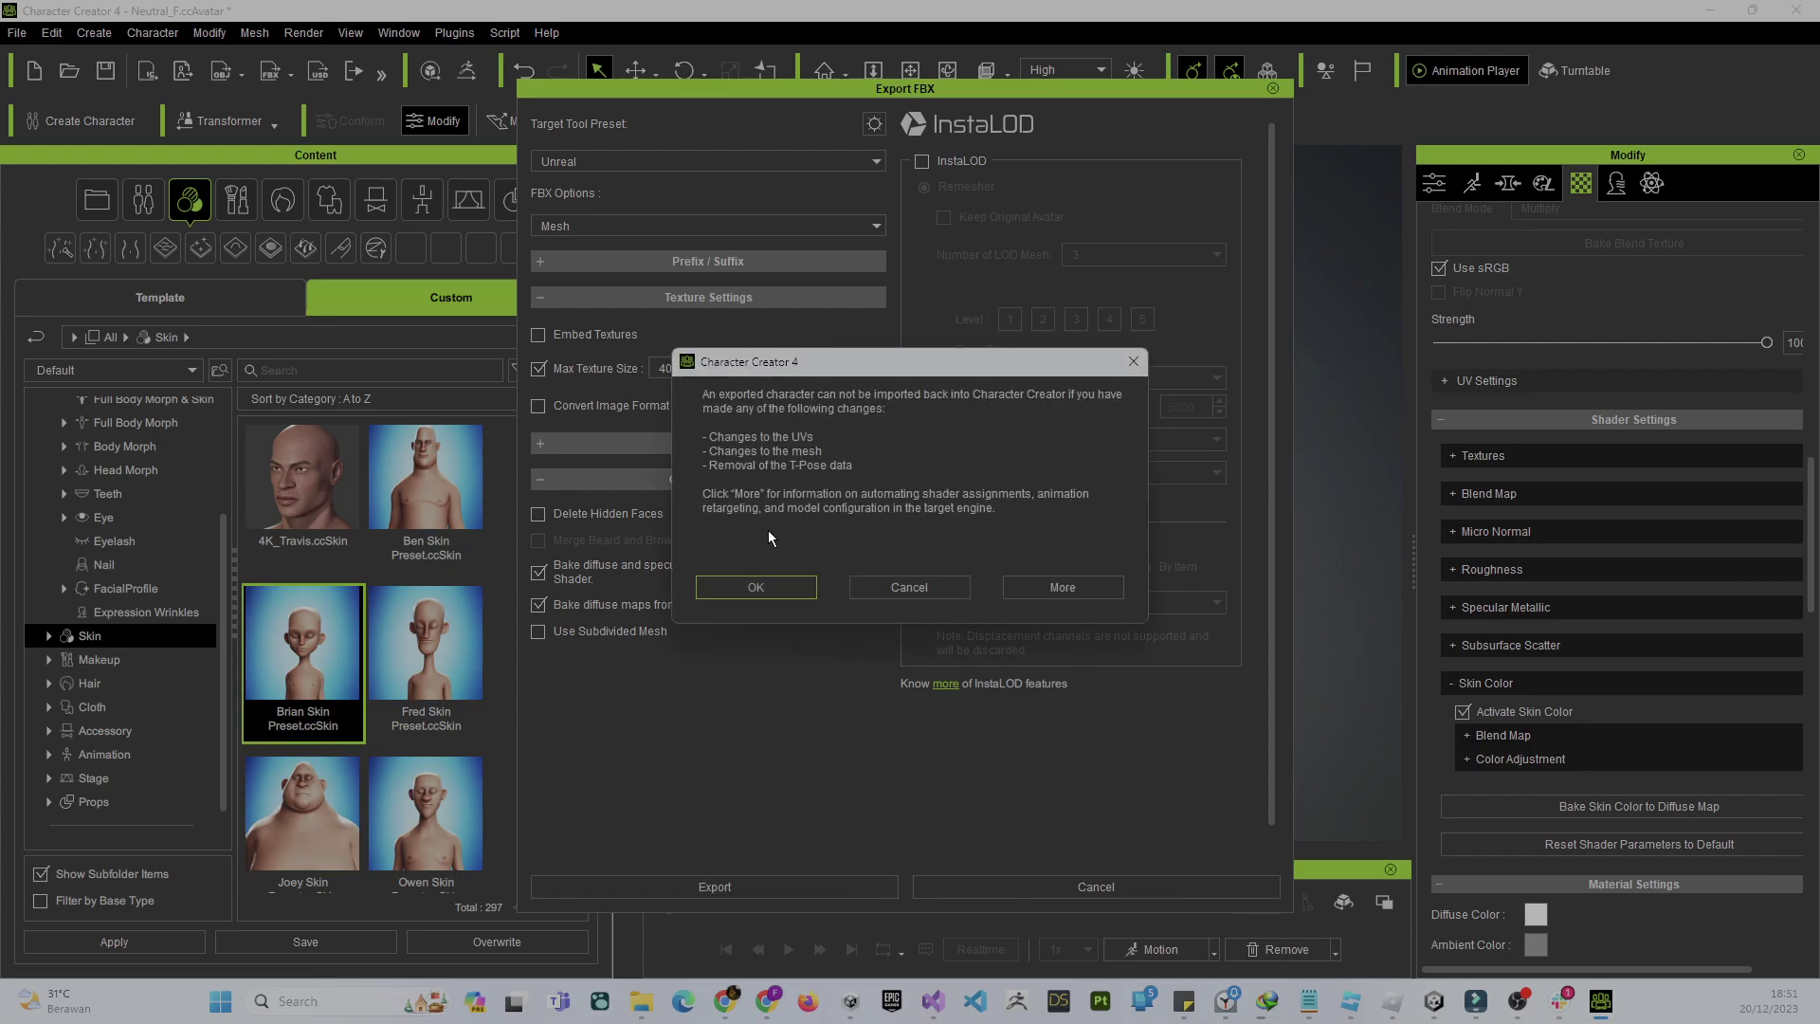
left_click(756, 587)
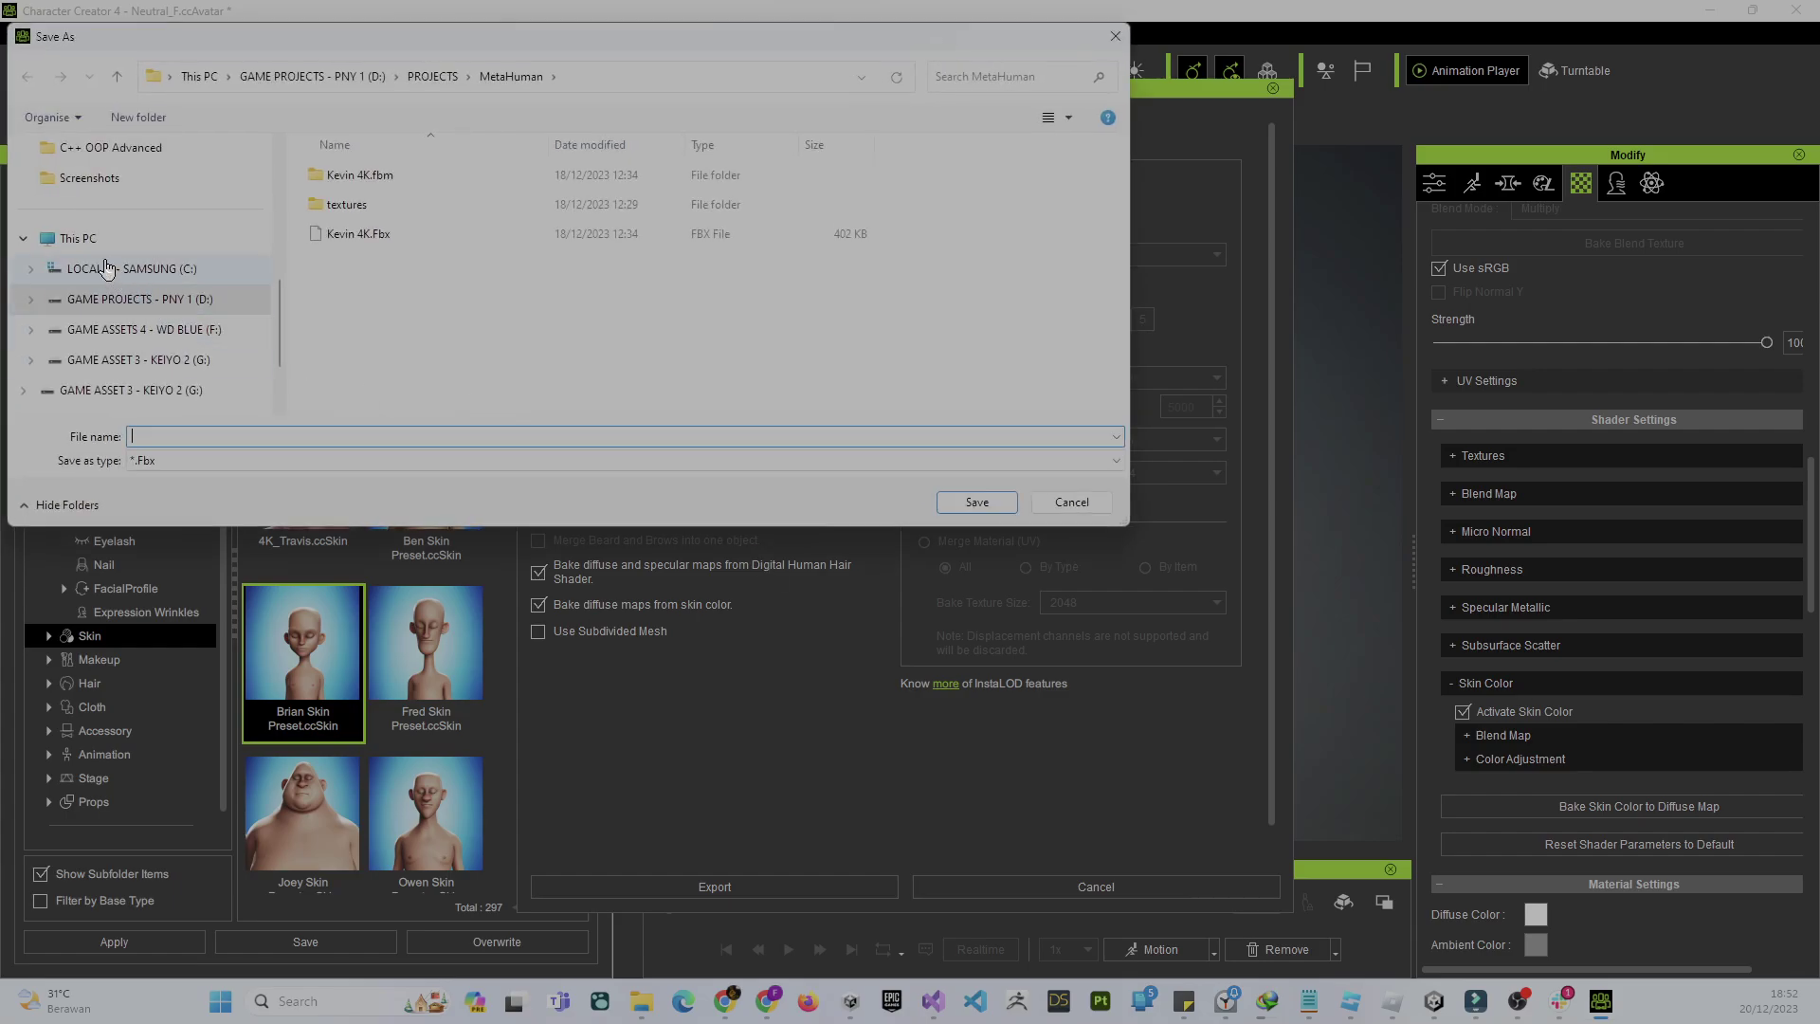
left_click(118, 299)
scroll(418, 332, "down", 1)
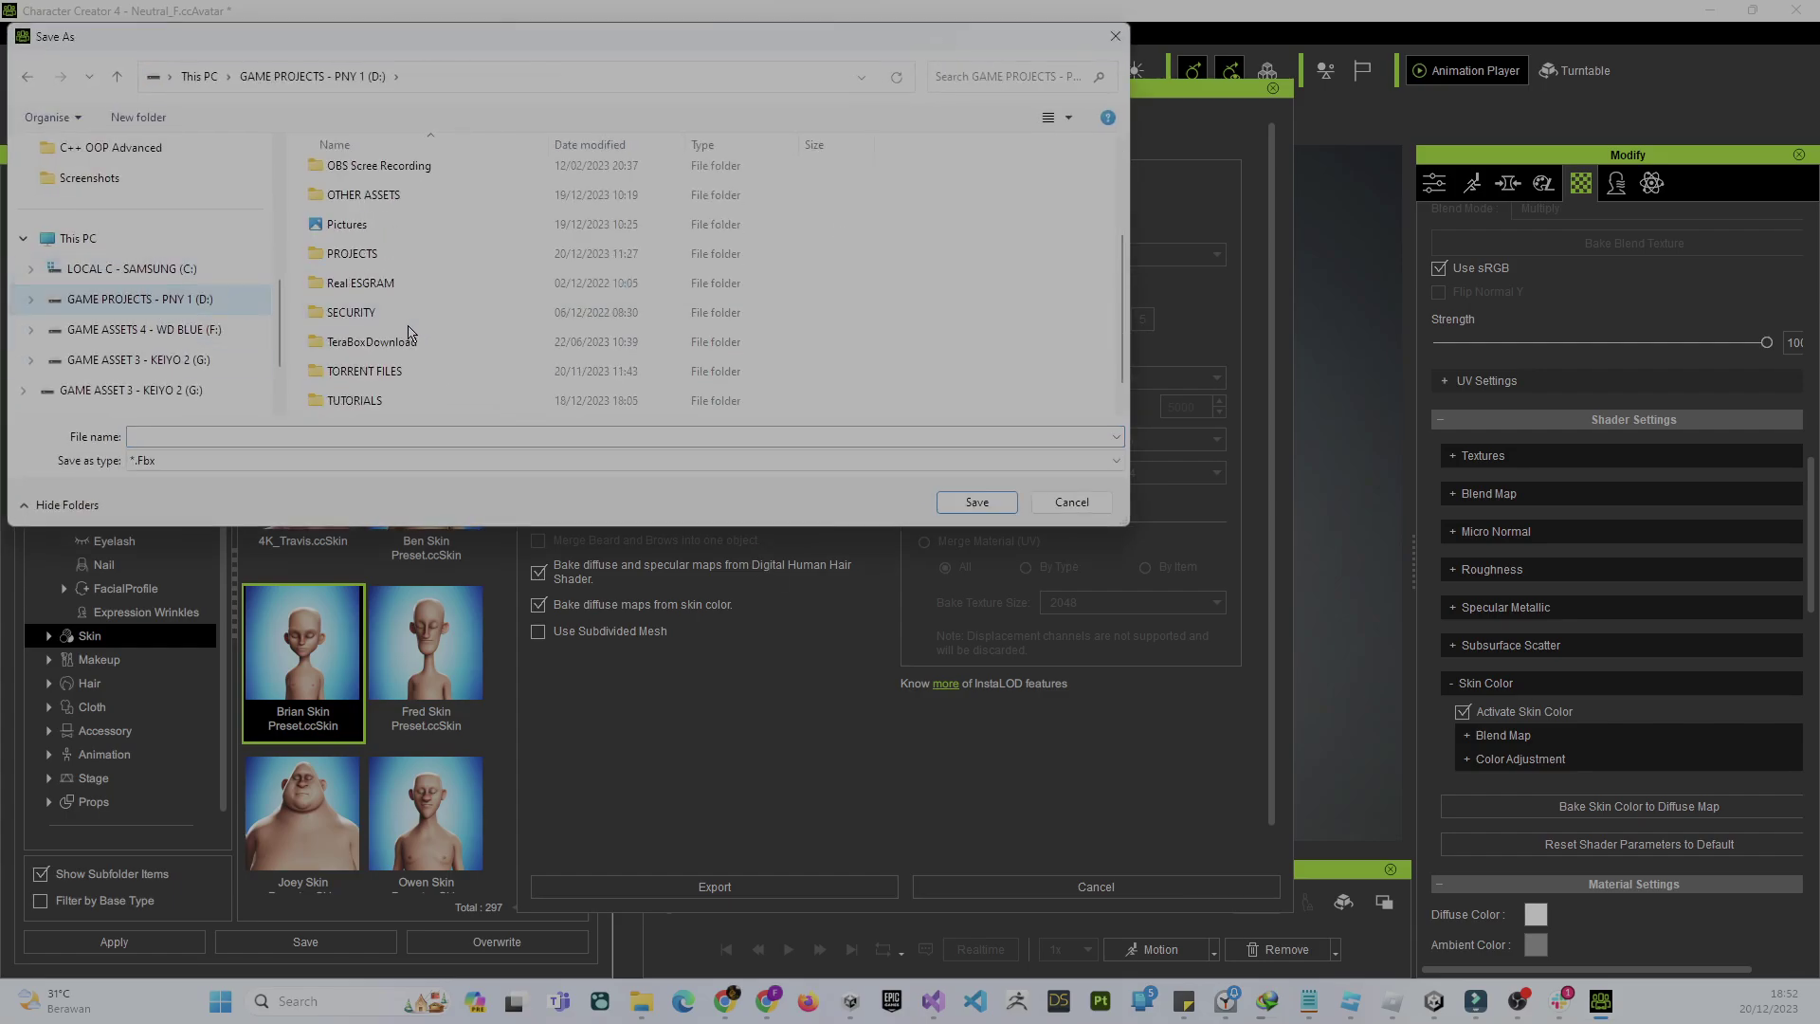
double_click(365, 261)
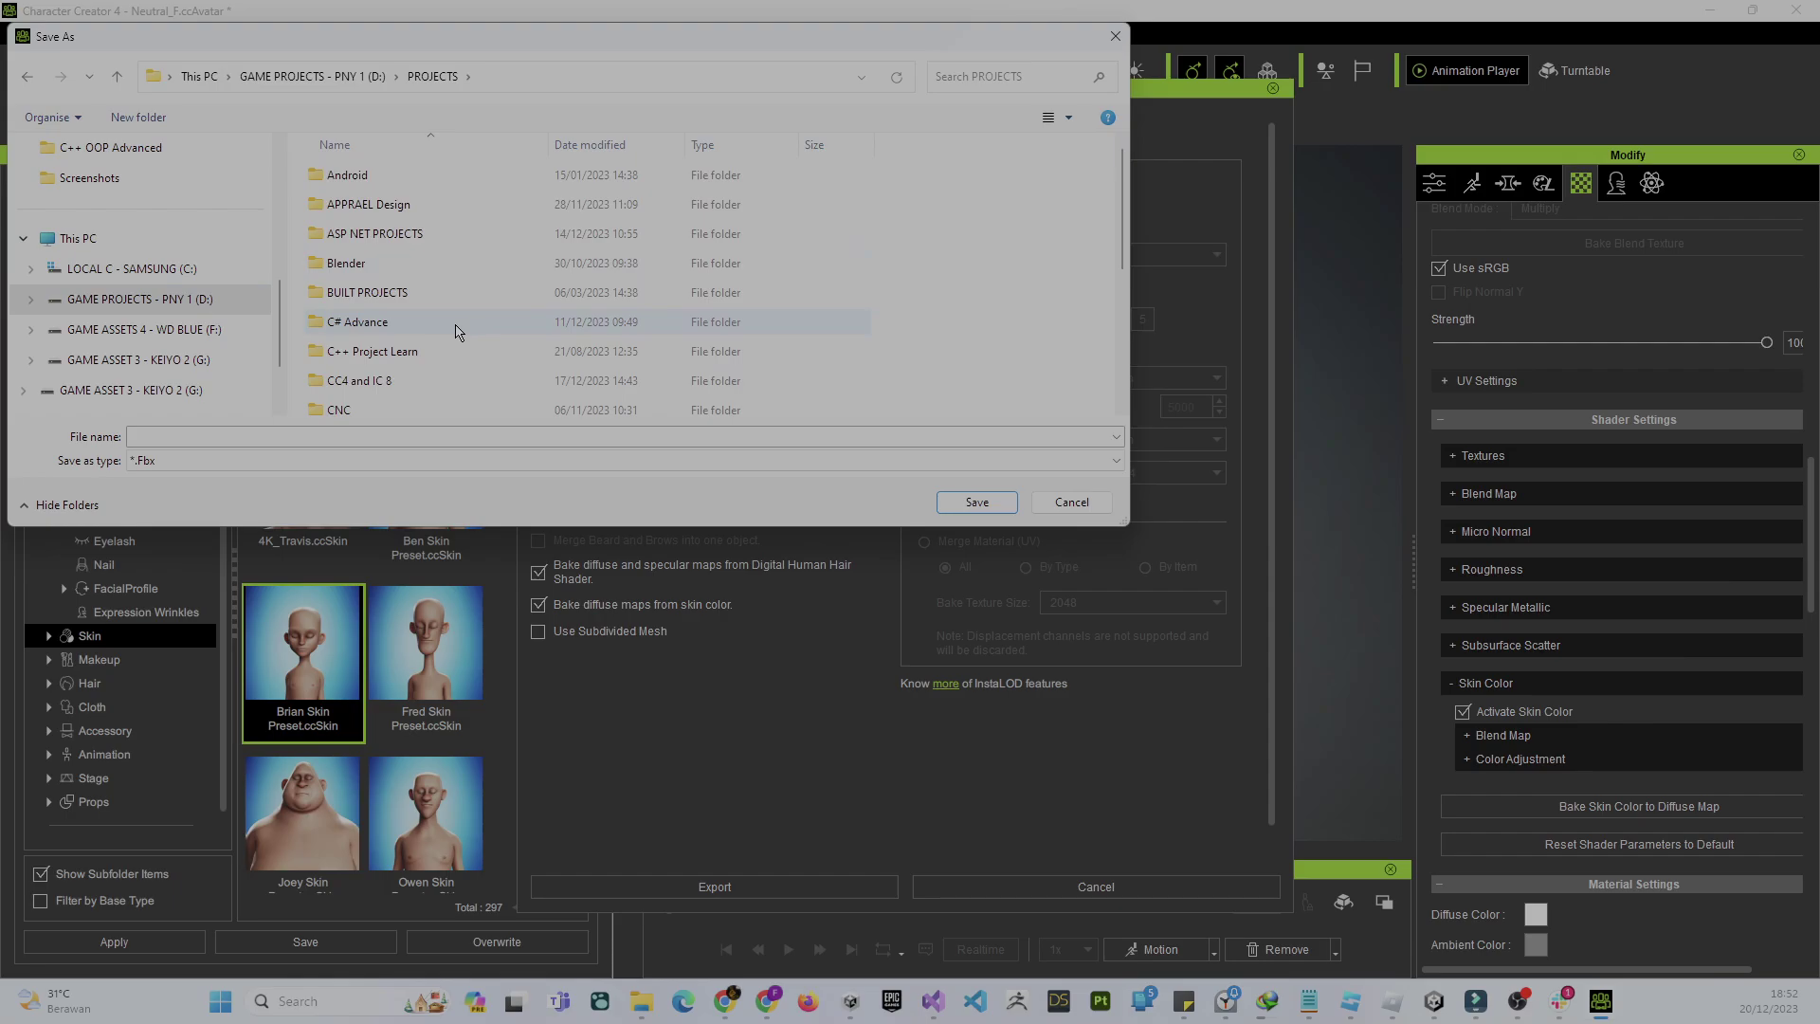
scroll(450, 365, "down", 1)
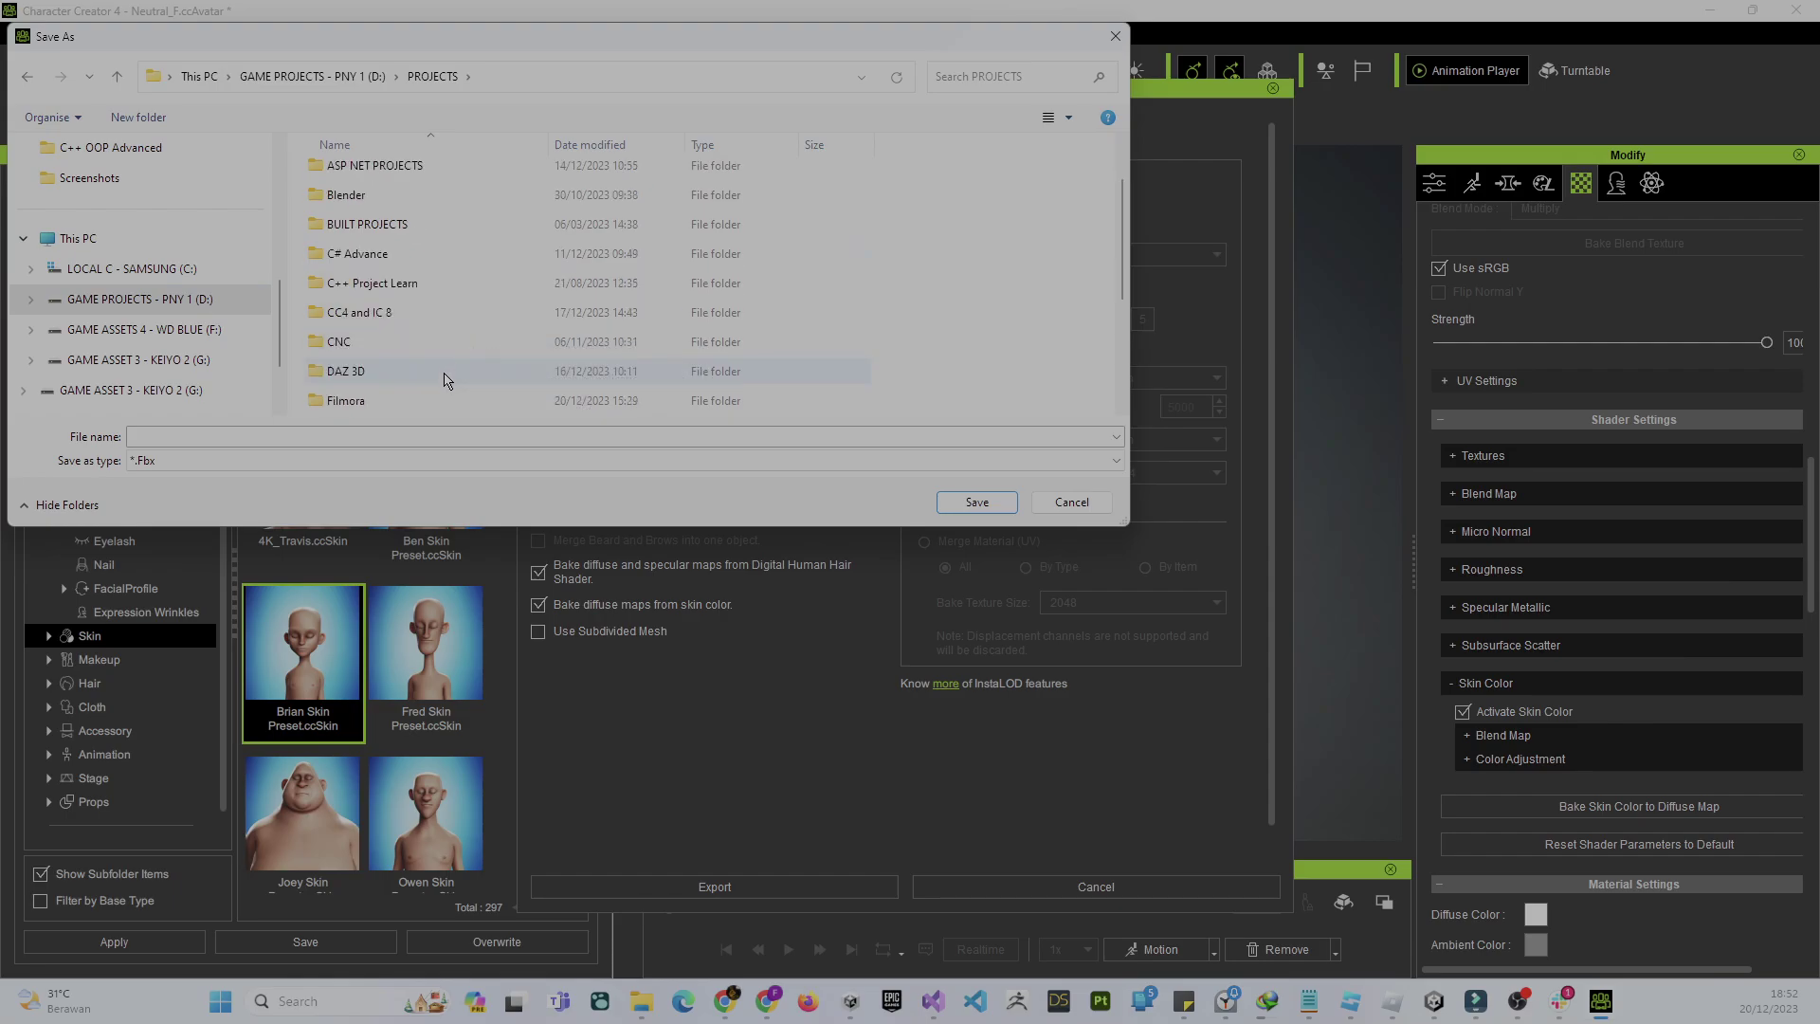
double_click(374, 313)
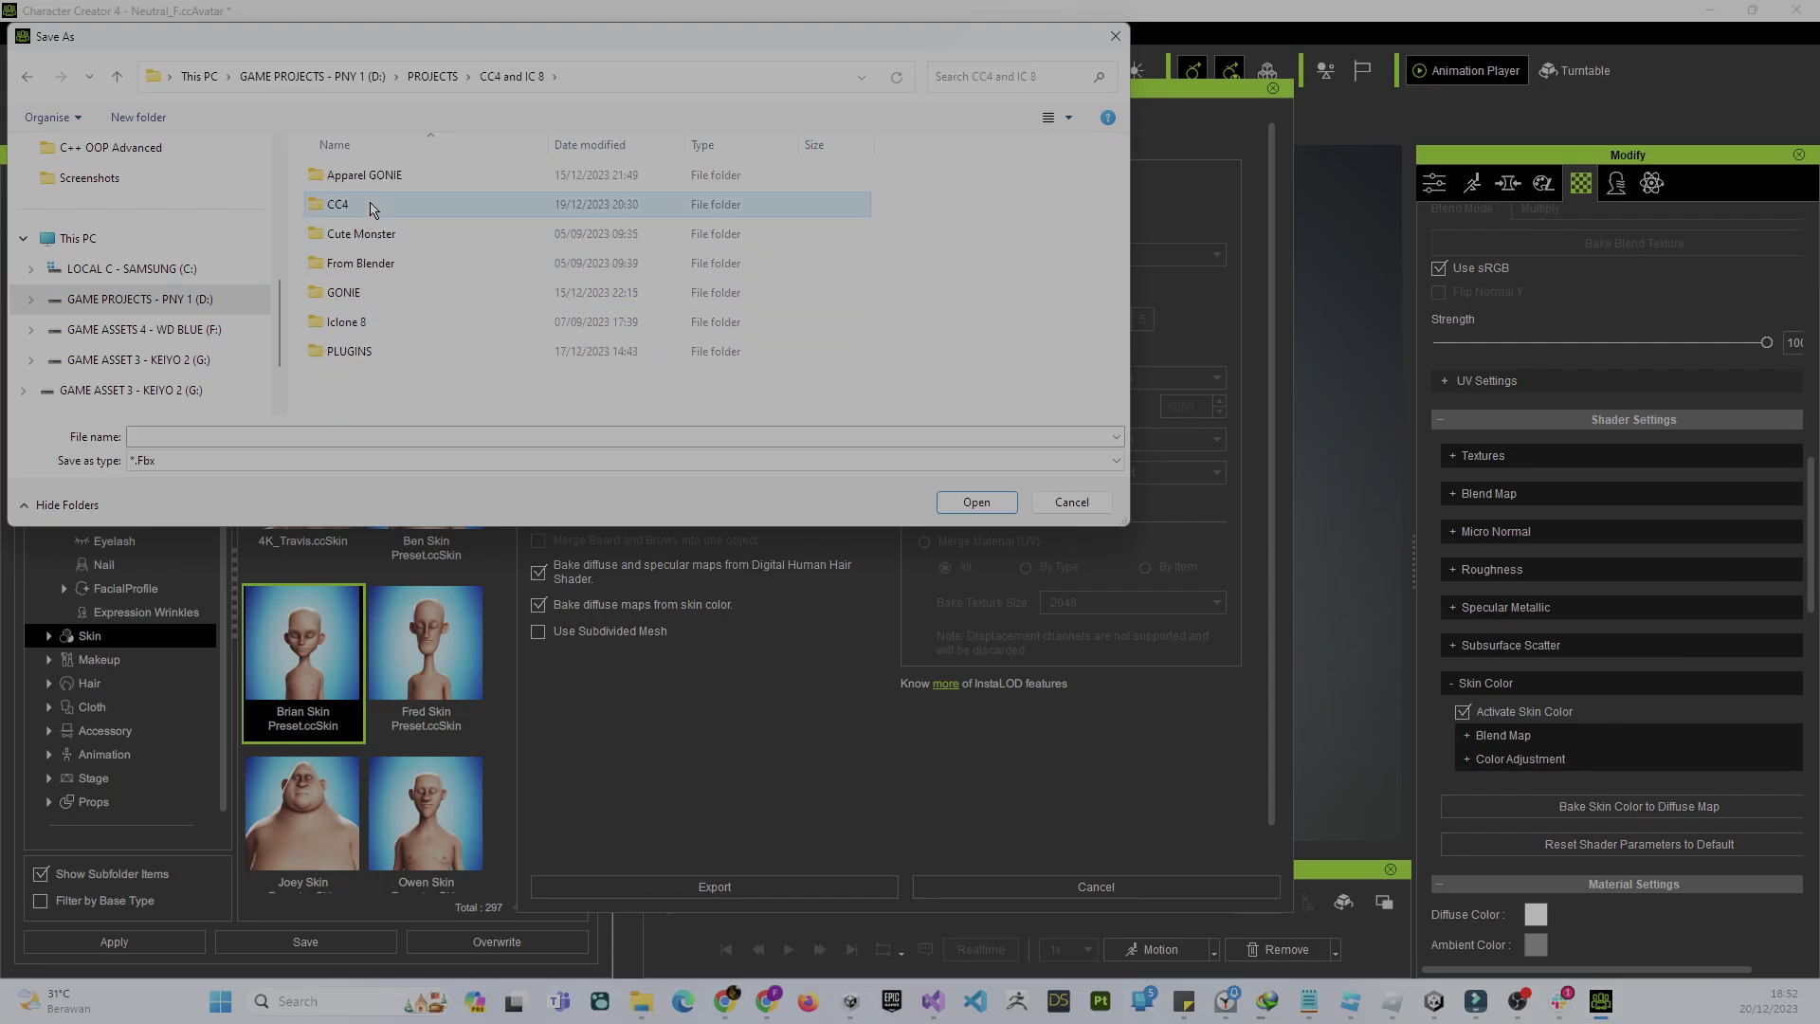
double_click(369, 209)
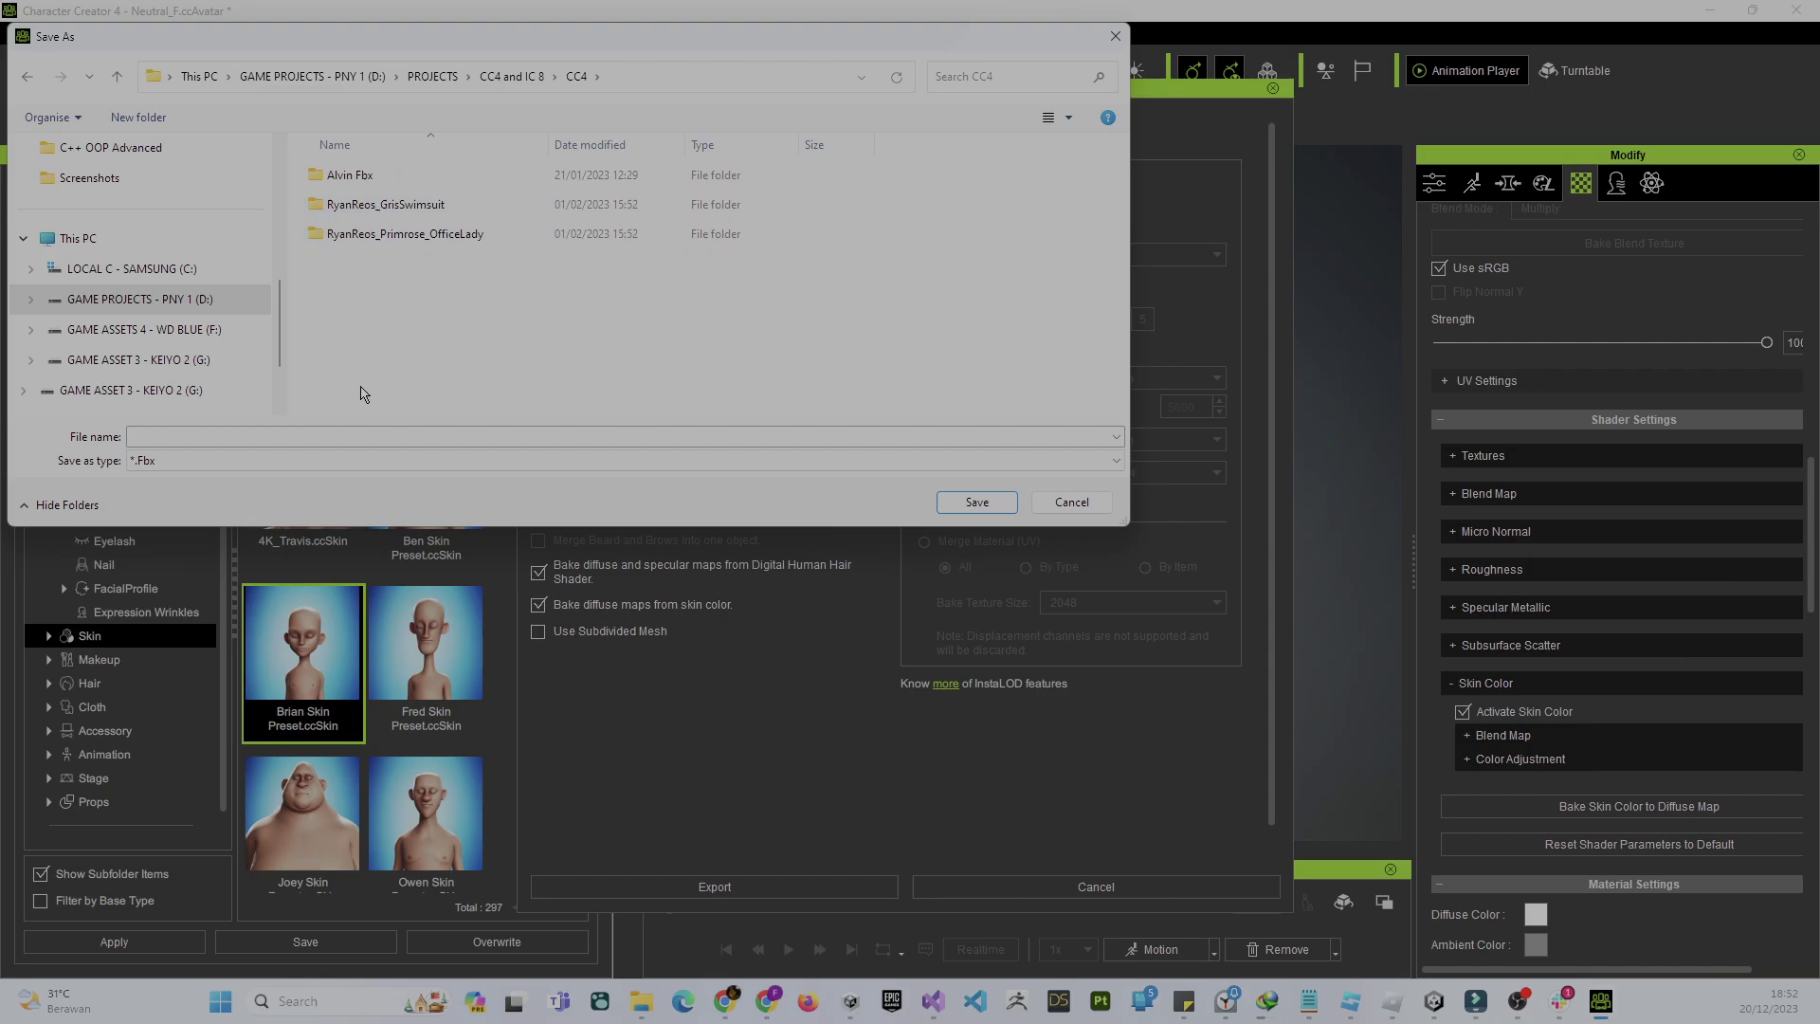
Step: Name the FBX export file "Stylized Woman Tut"
left_click(328, 437)
type("S")
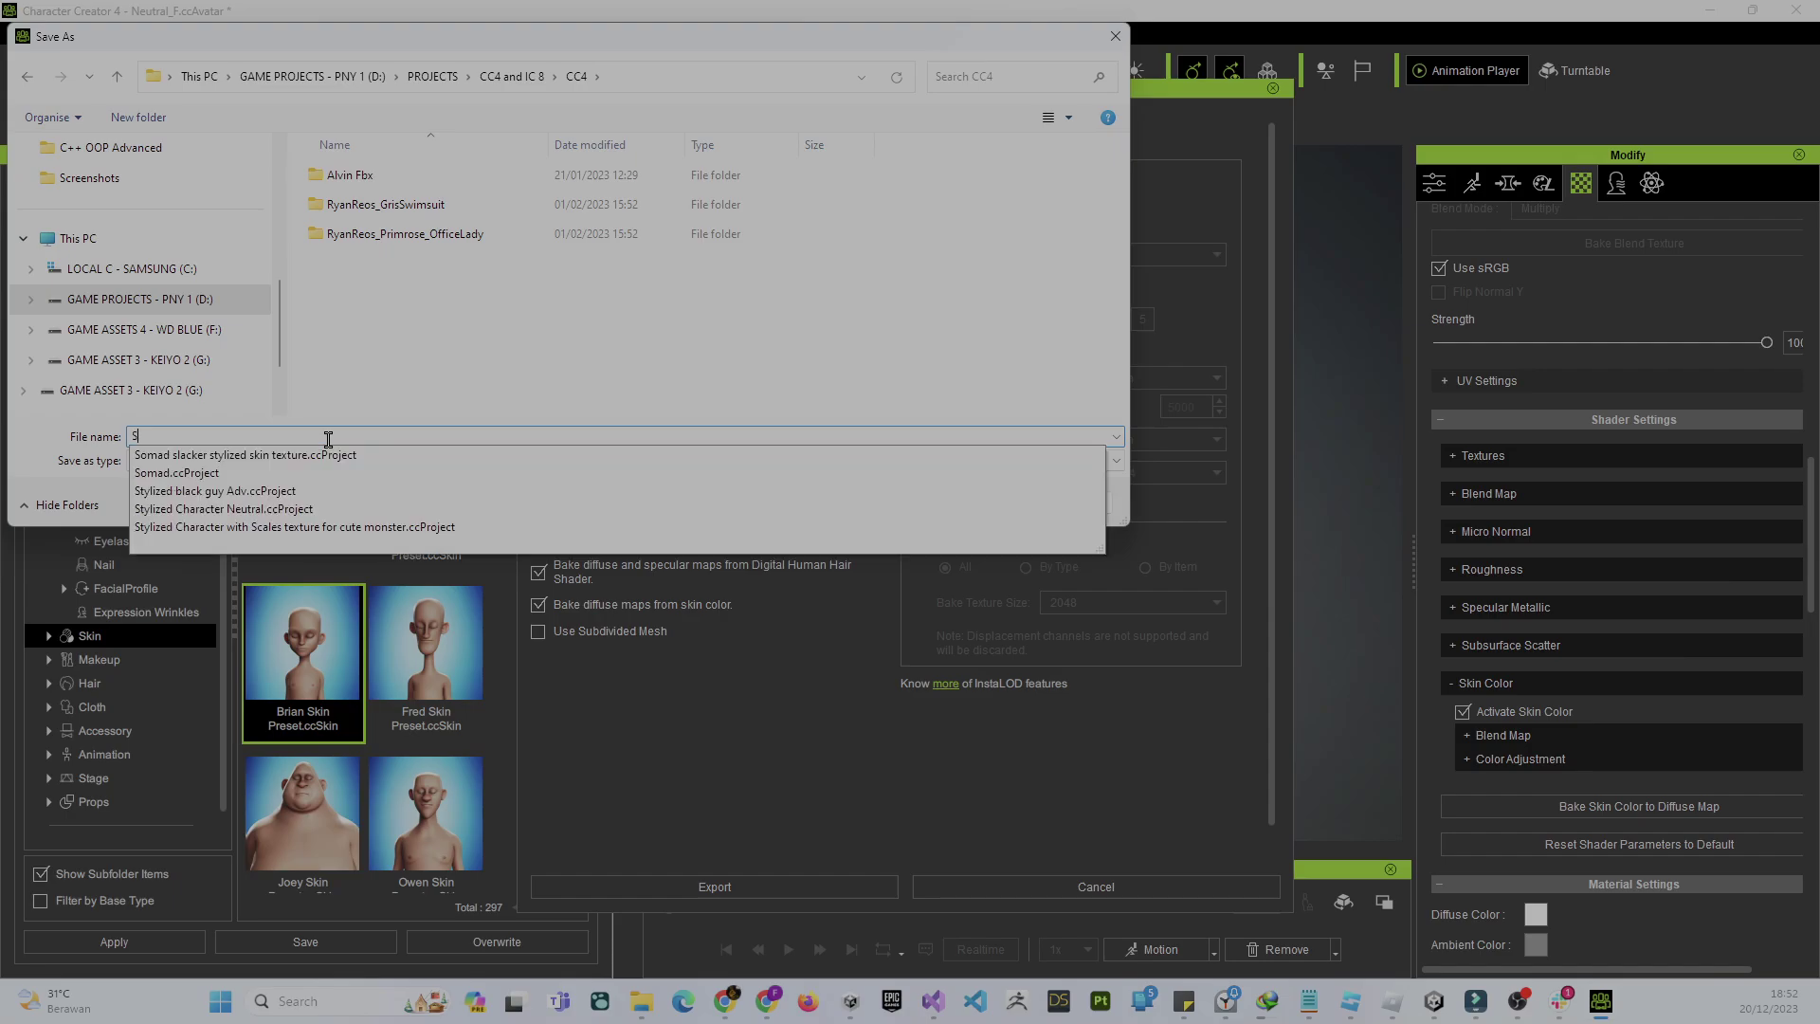
type("tyli")
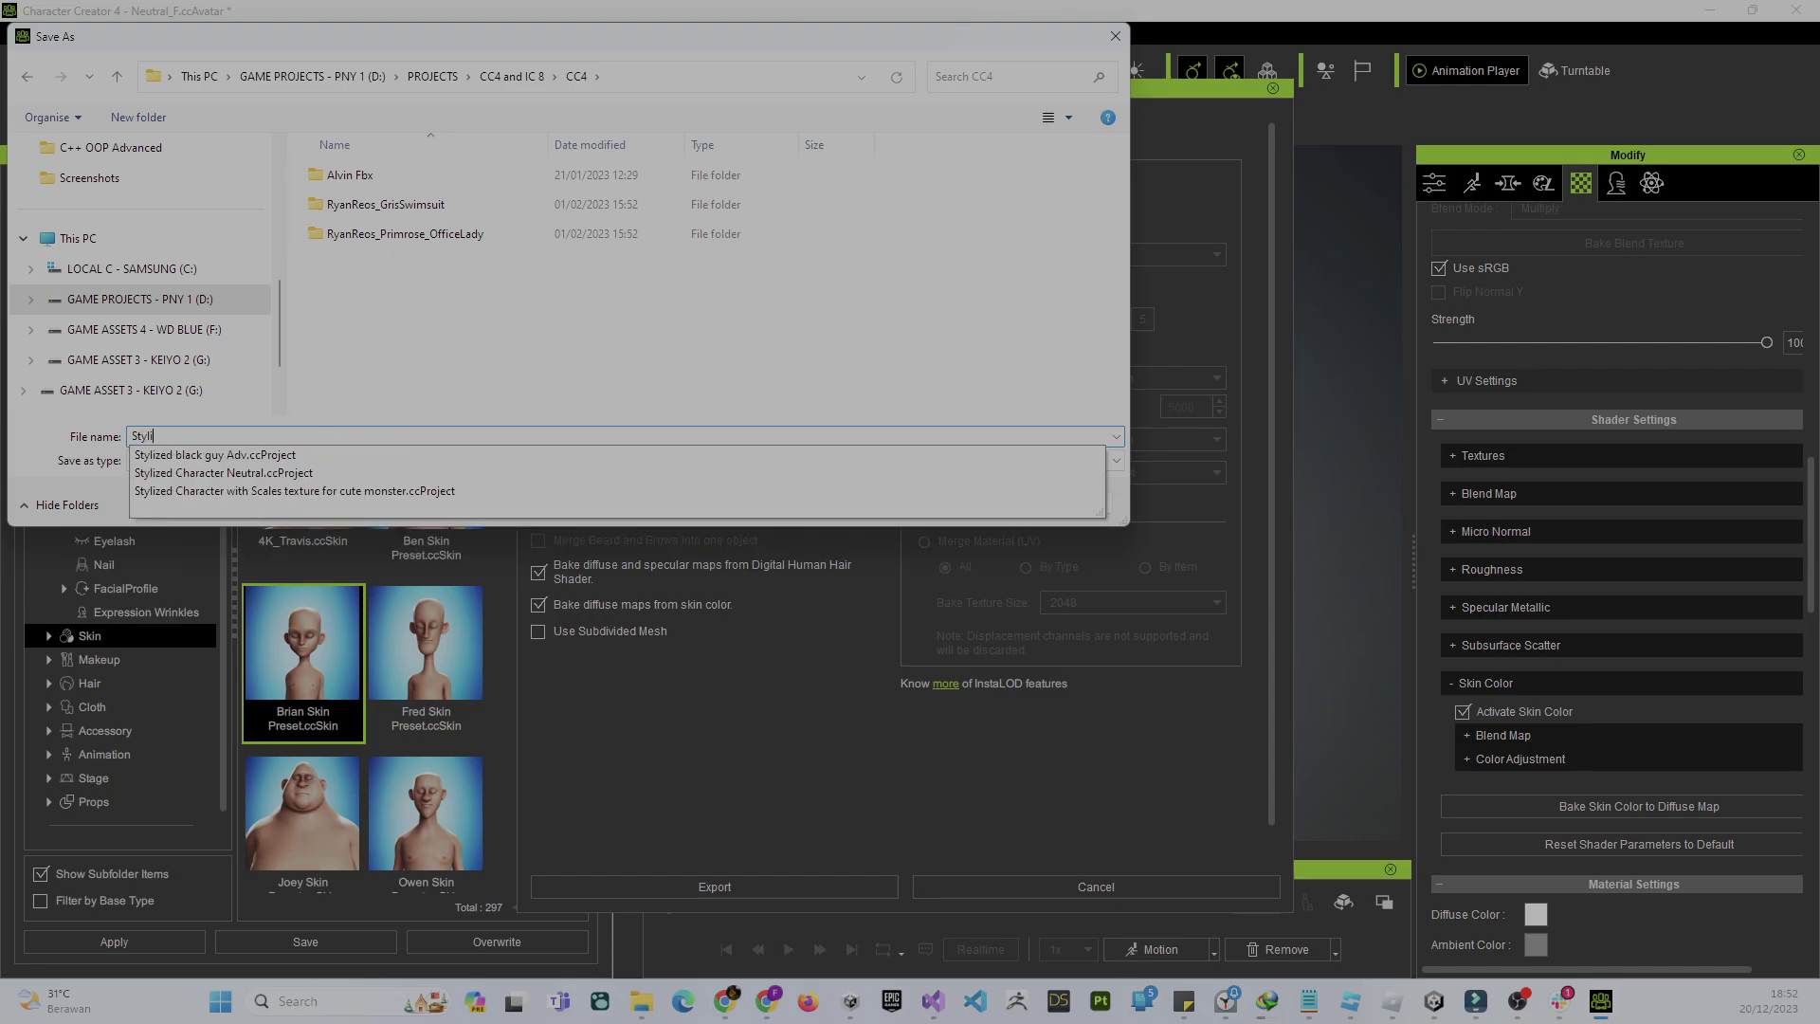
type("zed Woman ")
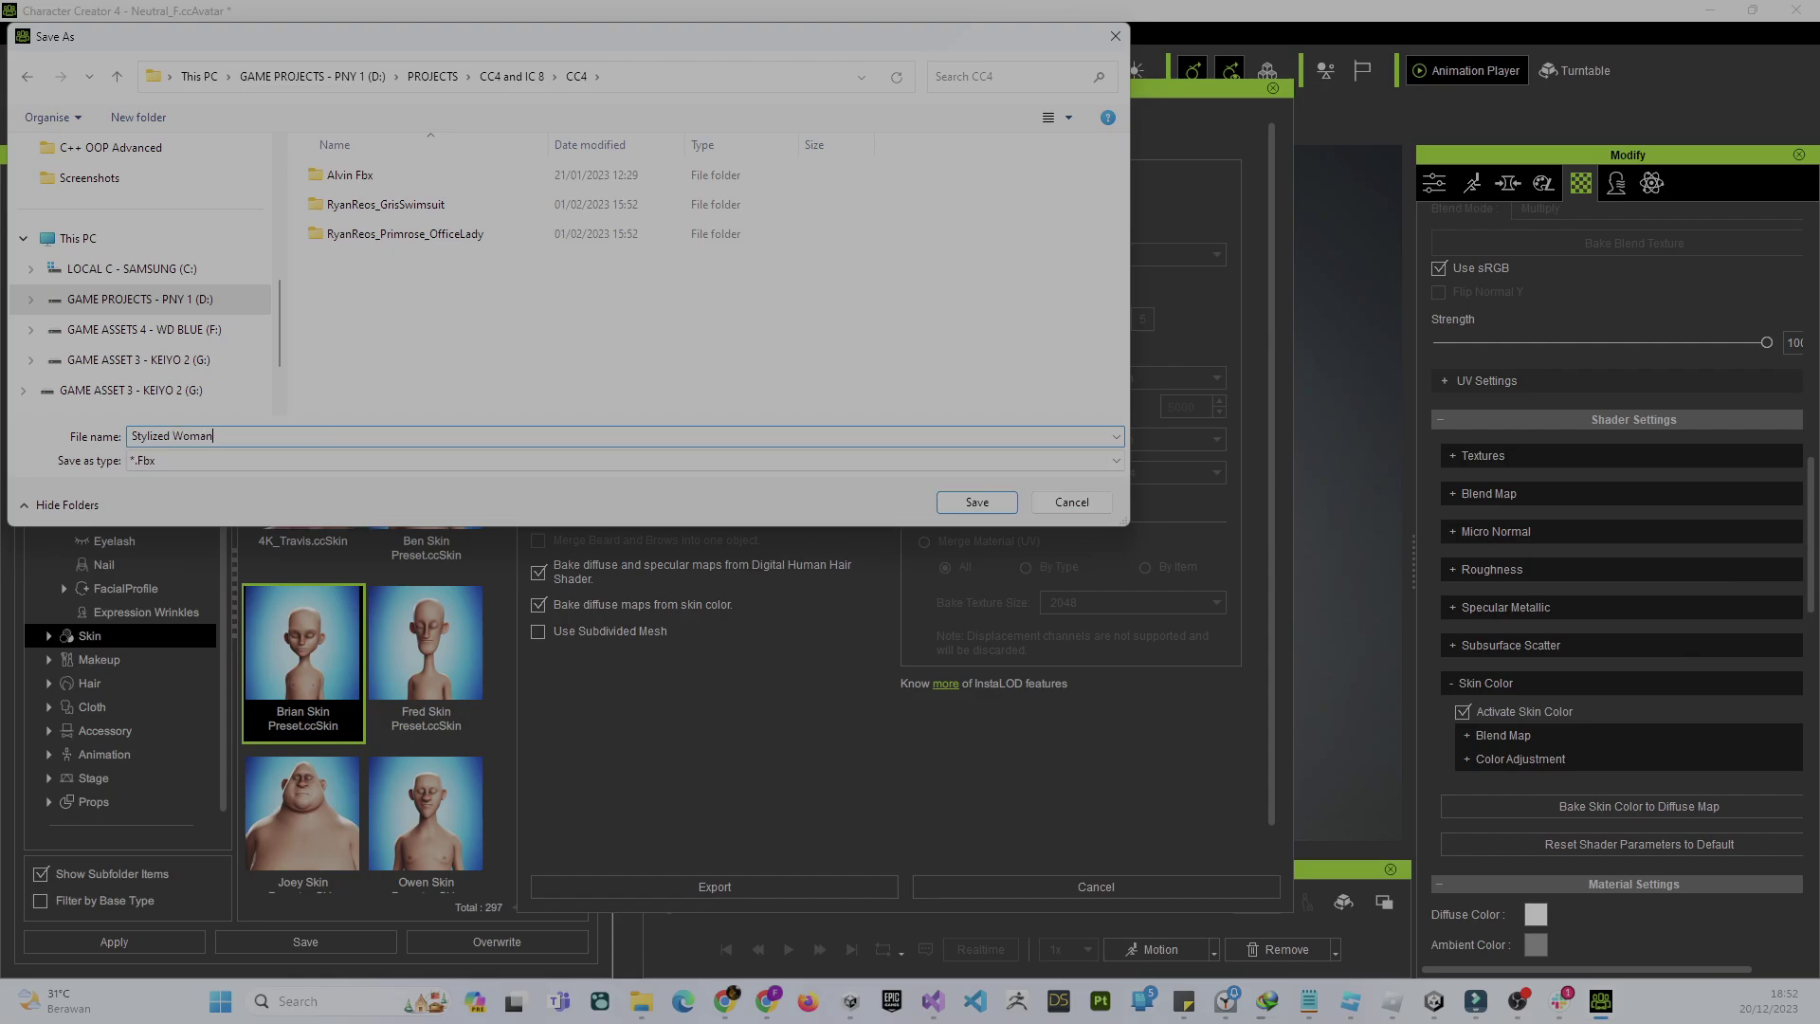
type("Tut")
Step: Create a folder named Tuts inside the CC4 folder and save the FBX export in it
left_click(129, 121)
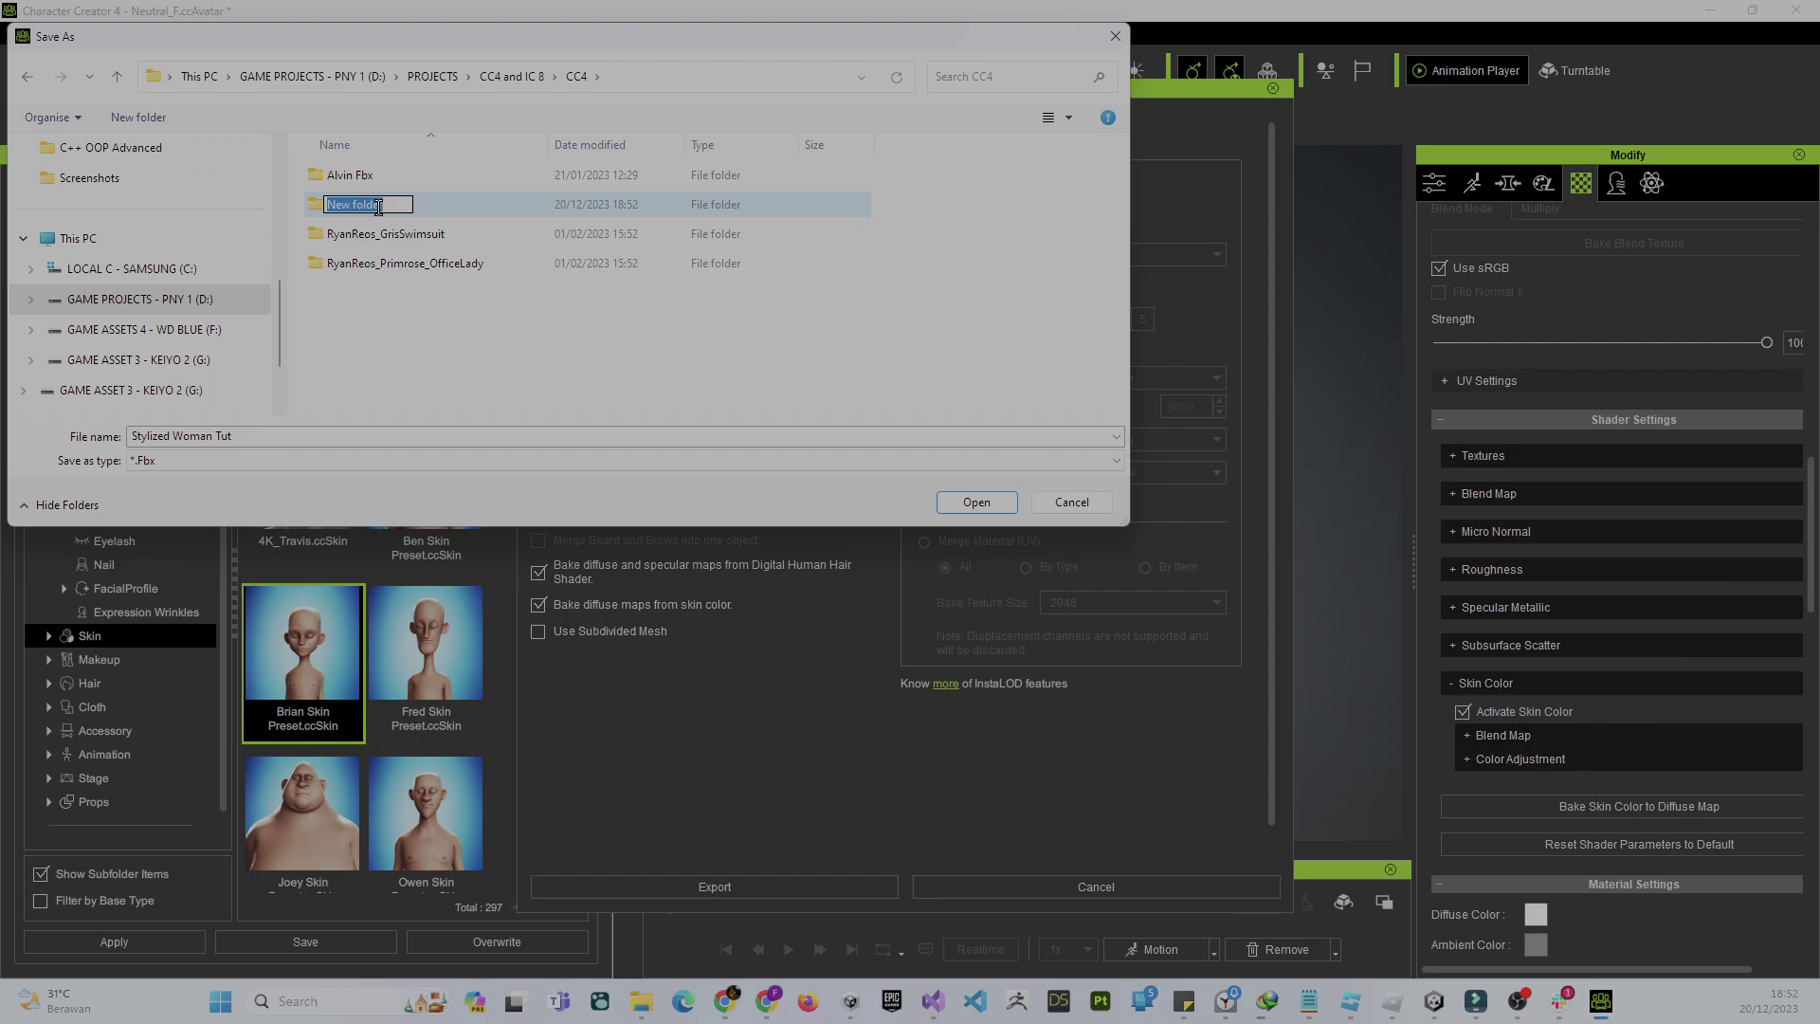
type("Tuts")
key("Return")
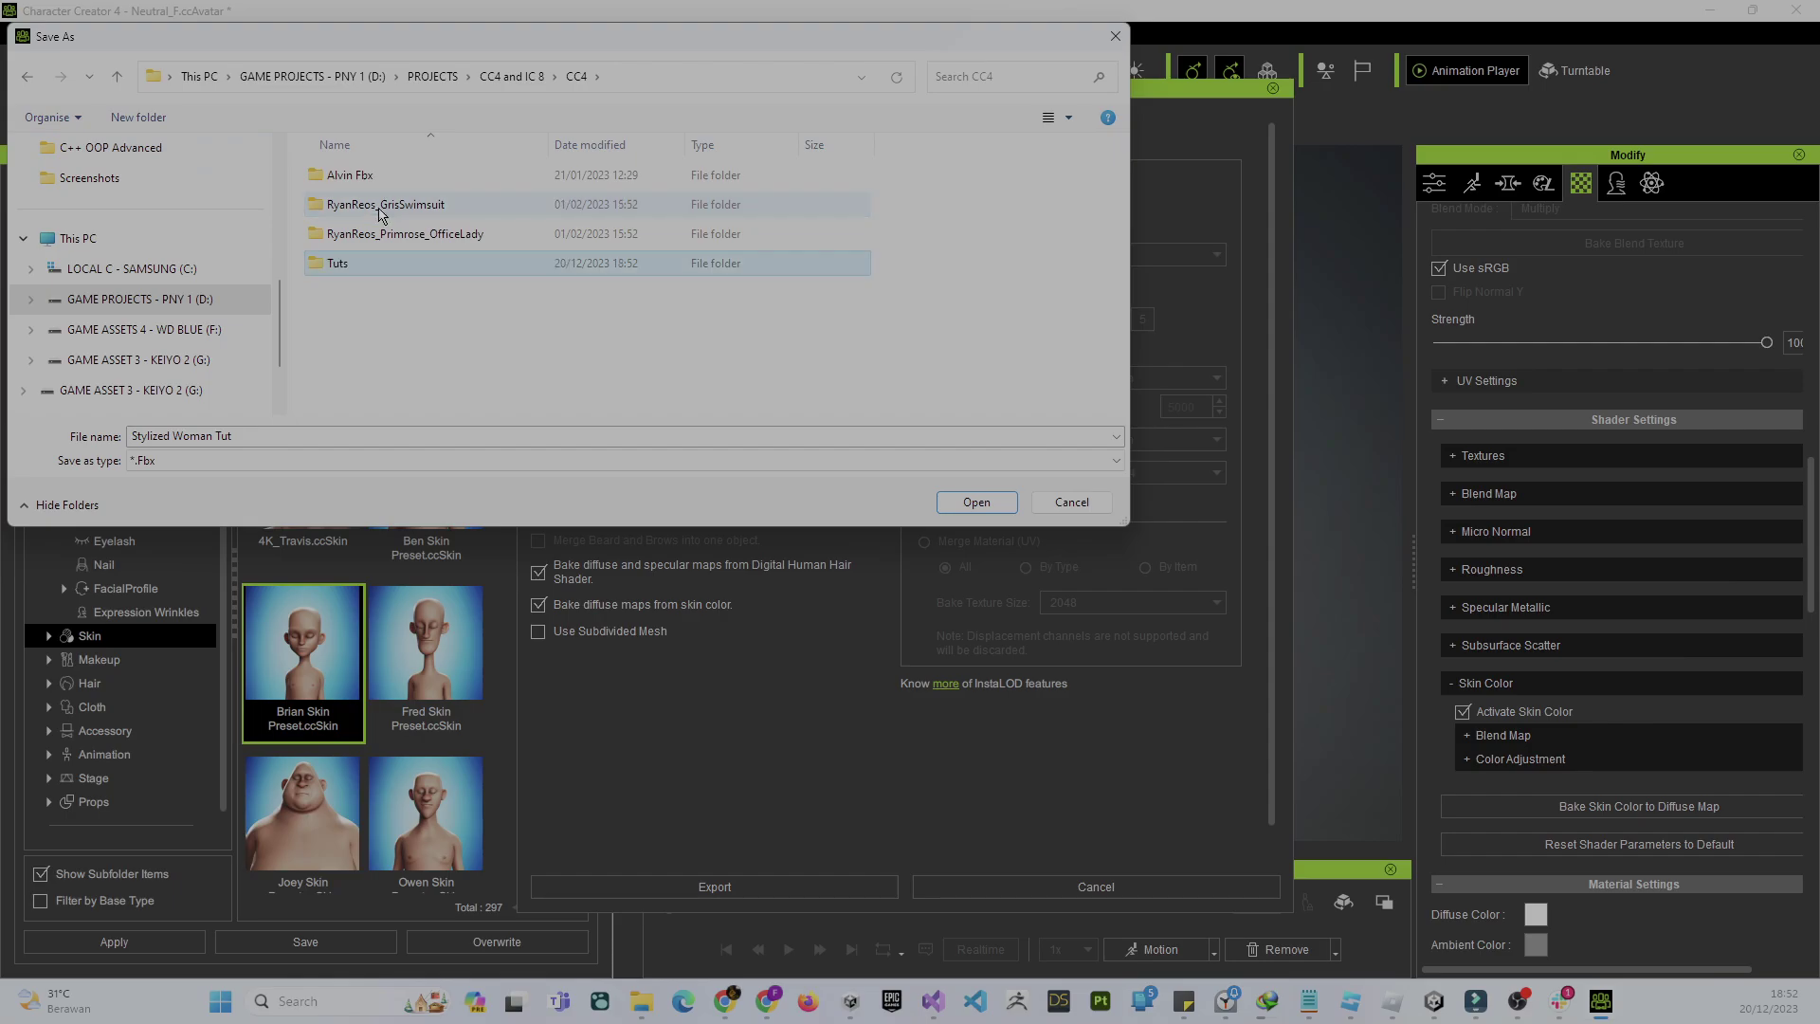
double_click(379, 265)
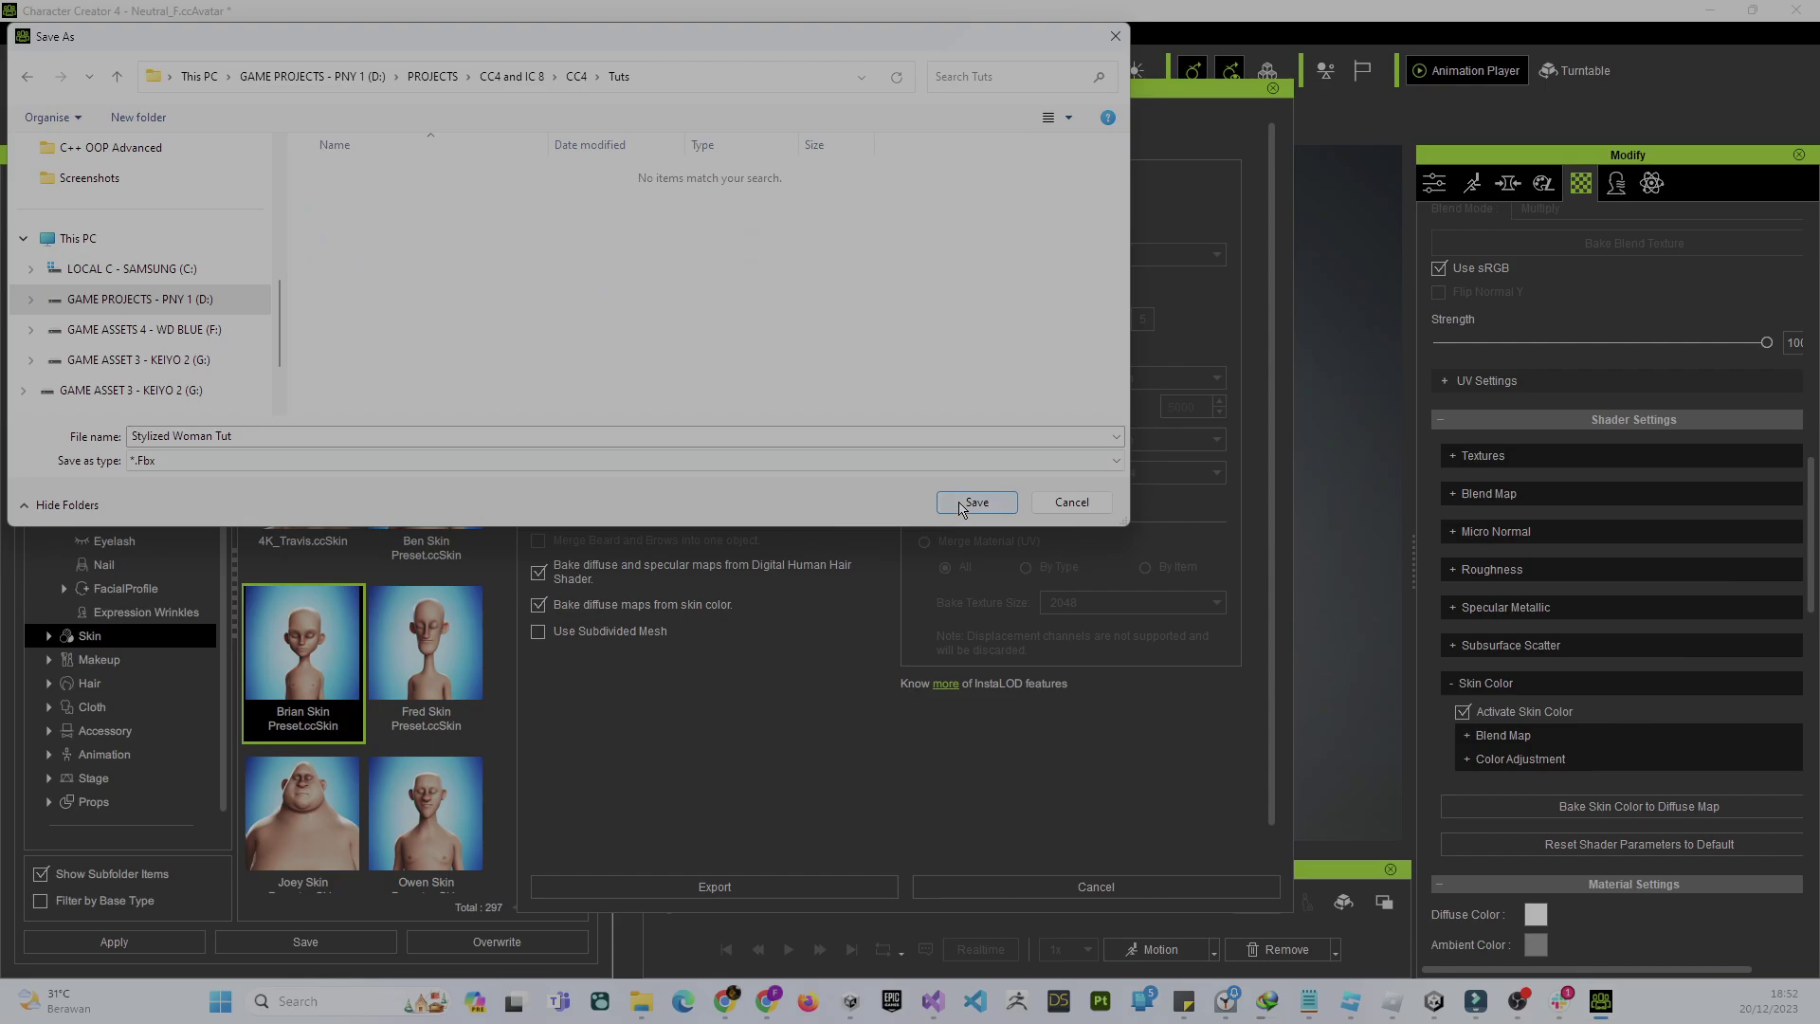
left_click(962, 507)
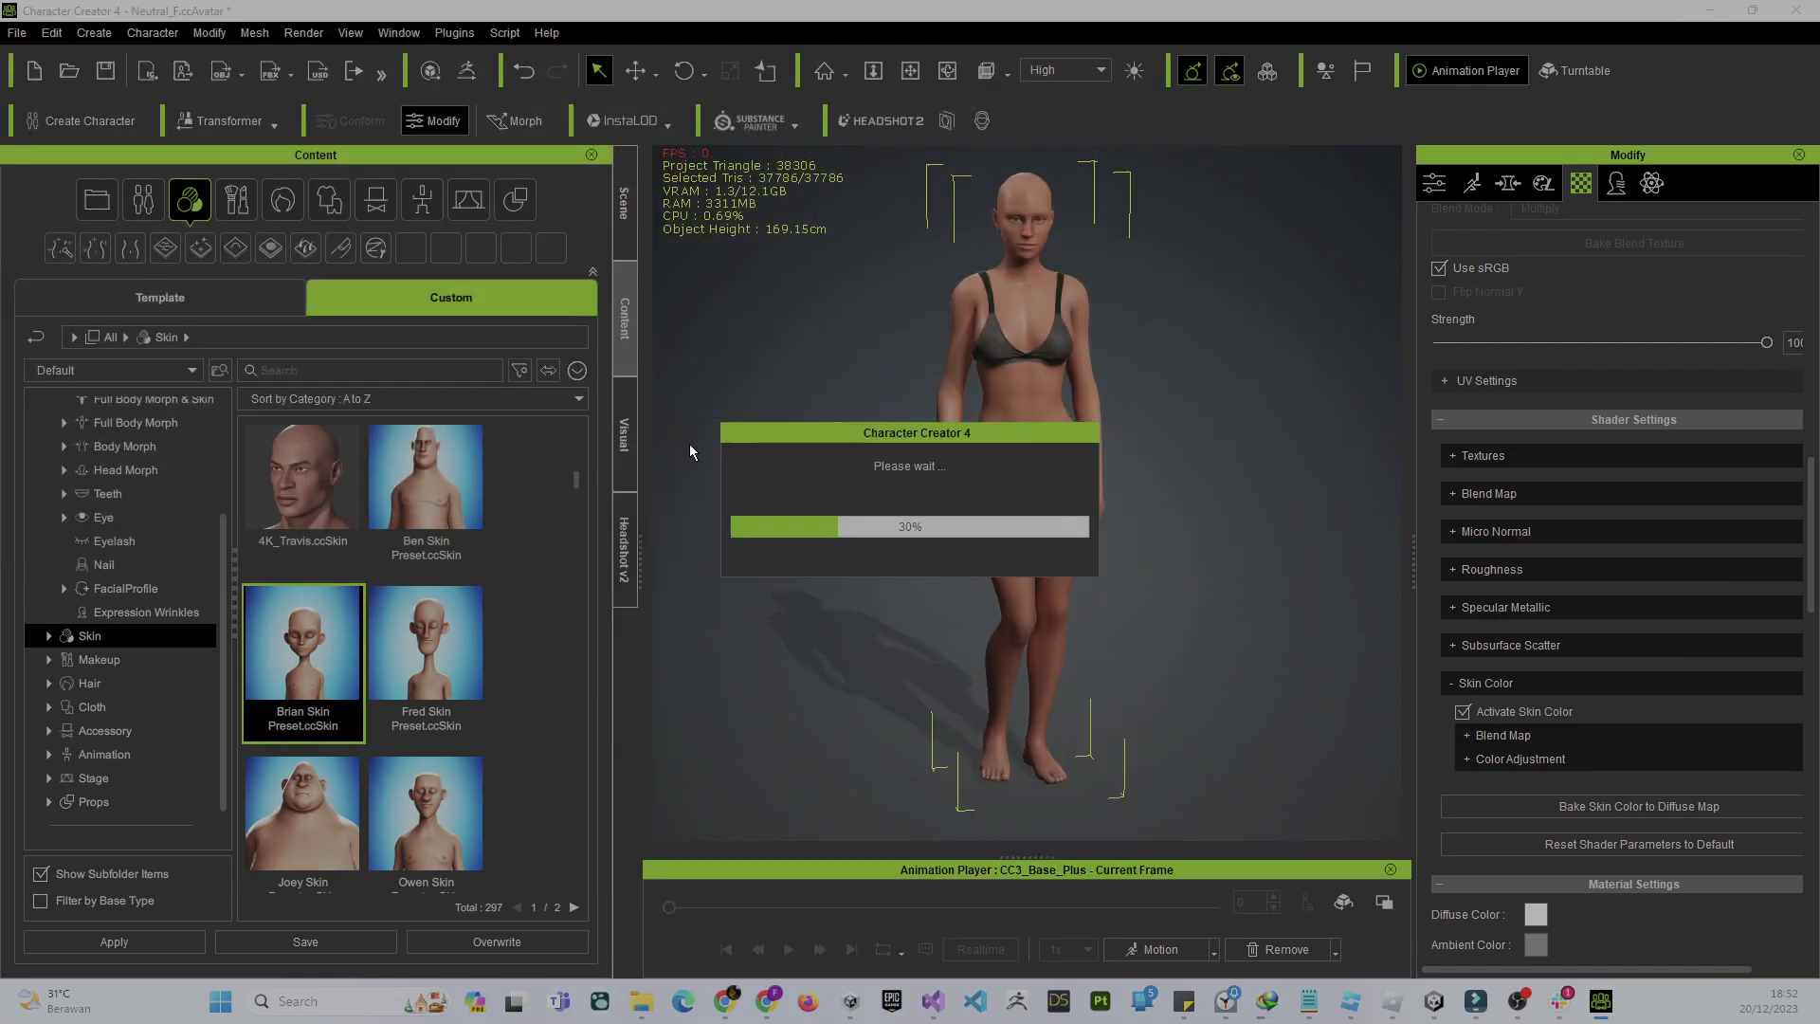